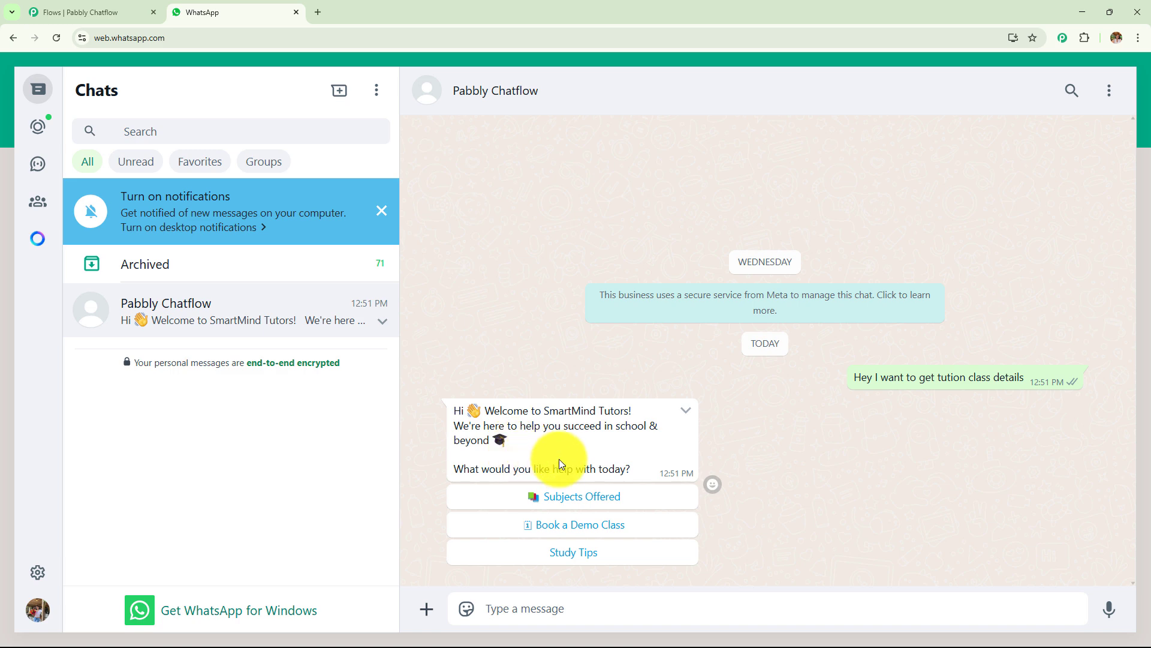
{"action": "left_click", "coordinate": [122, 14]}
{"action": "left_click_drag", "start_coordinate": [523, 364], "coordinate": [1041, 275]}
{"action": "left_click_drag", "start_coordinate": [779, 406], "coordinate": [890, 360]}
{"action": "scroll", "coordinate": [881, 359], "scroll_direction": "up", "scroll_amount": 3}
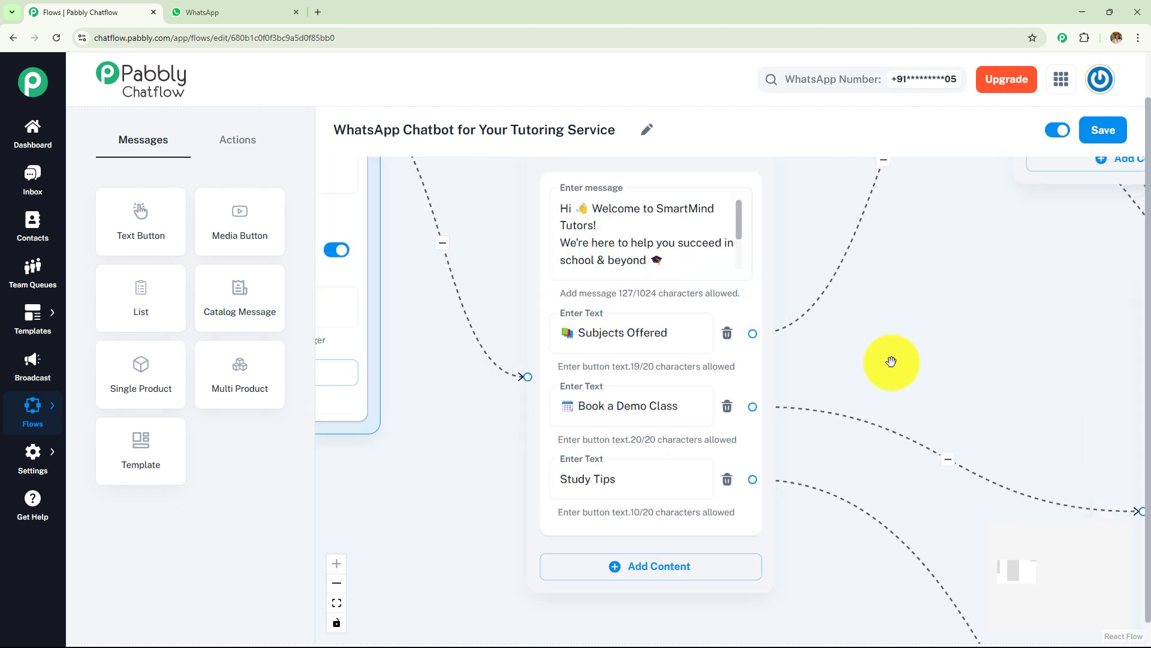
{"action": "left_click", "coordinate": [673, 257]}
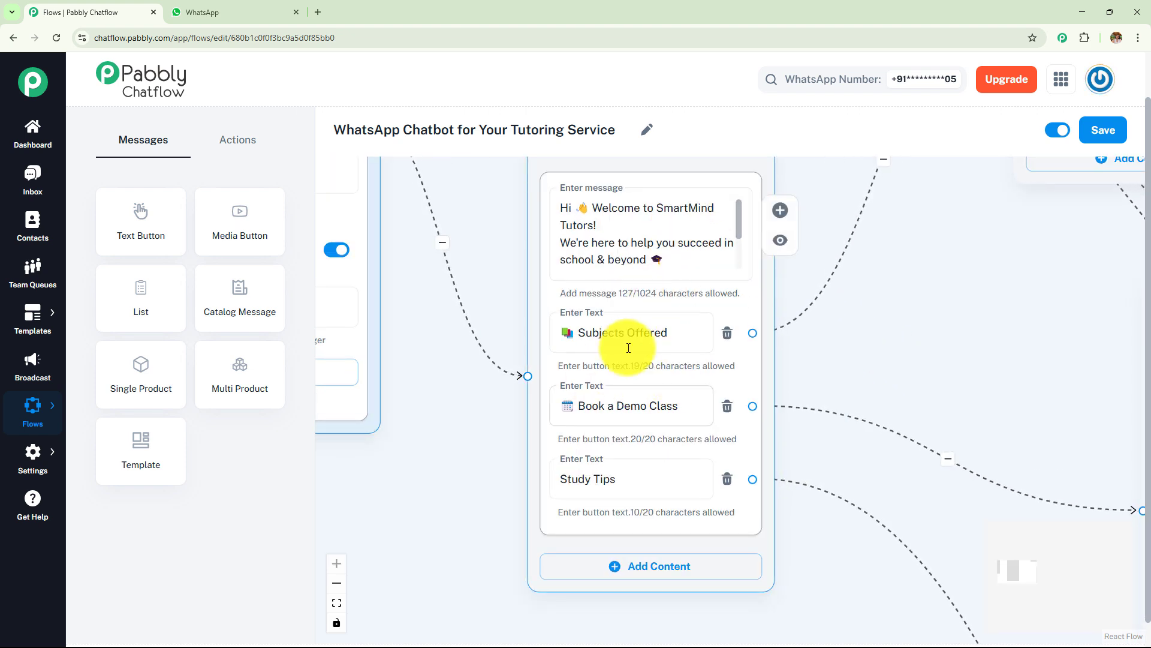
{"action": "left_click", "coordinate": [213, 15]}
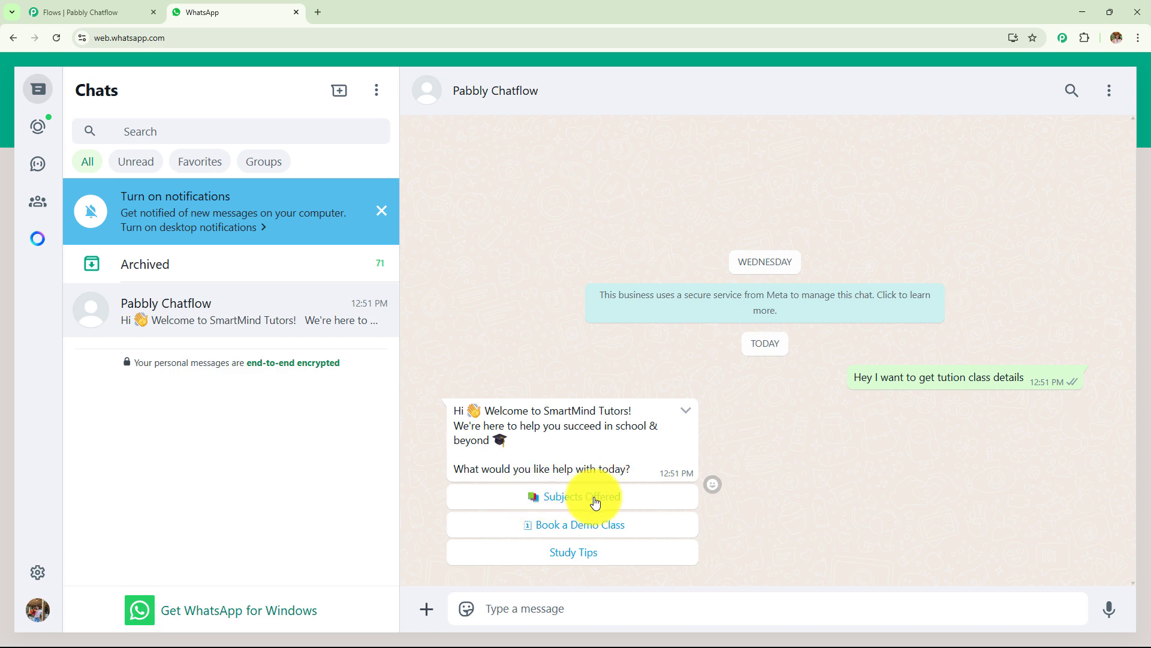
Step: Choose Subjects Offered from the bot's welcome, review the subject list, and accept the free class
{"action": "left_click", "coordinate": [595, 501]}
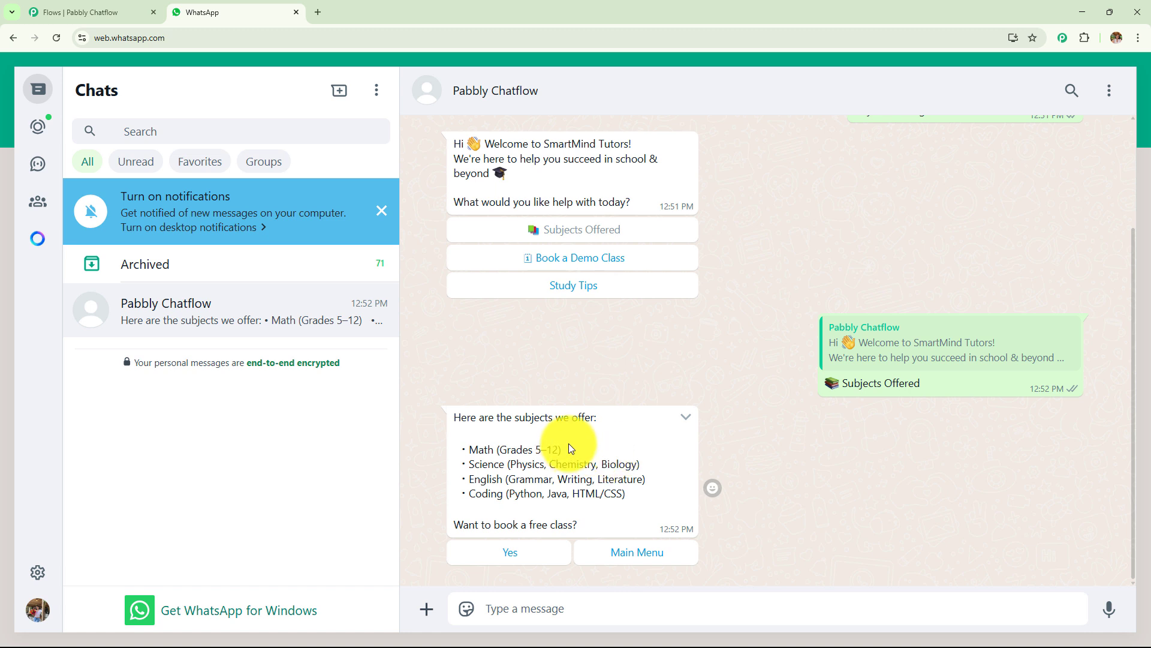
{"action": "left_click_drag", "start_coordinate": [467, 418], "coordinate": [632, 502]}
{"action": "left_click", "coordinate": [623, 449]}
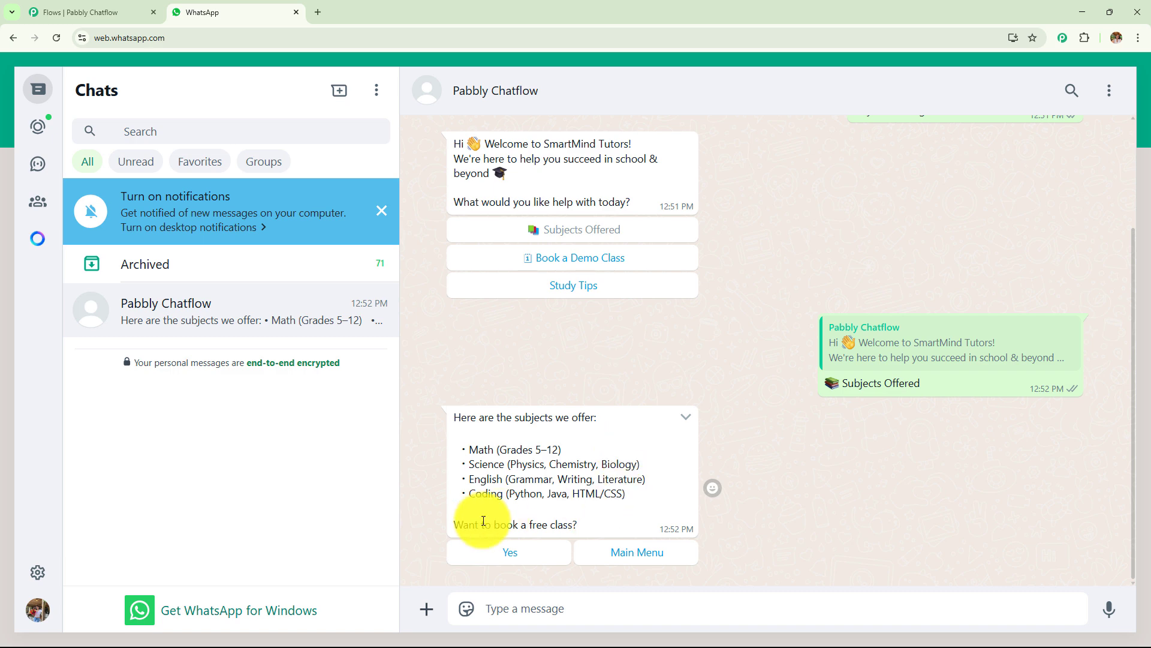
{"action": "left_click_drag", "start_coordinate": [458, 526], "coordinate": [589, 527]}
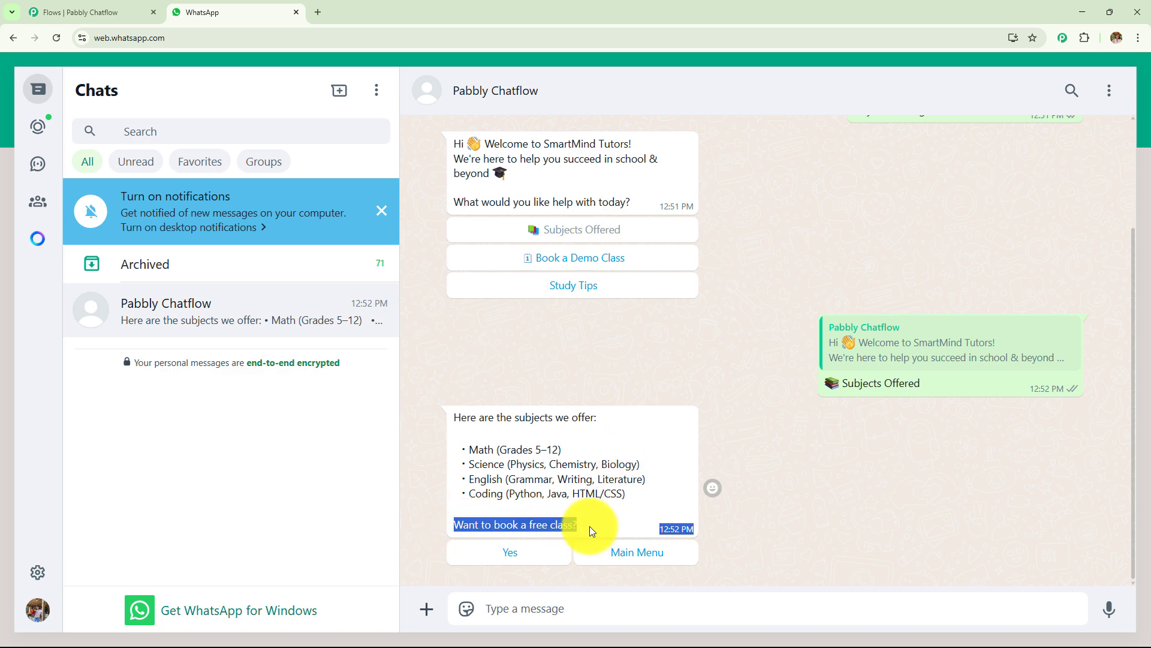
{"action": "left_click", "coordinate": [533, 552]}
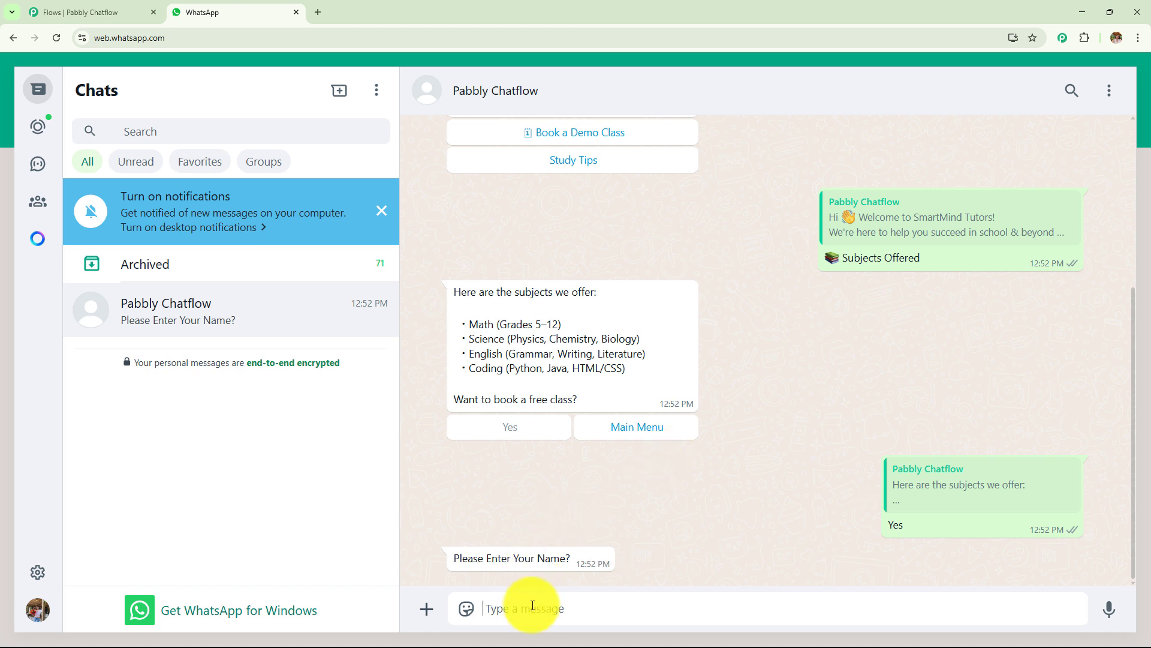
Step: Reply to the bot with the student's full name, then the Coding subject line
{"action": "key", "text": "Return"}
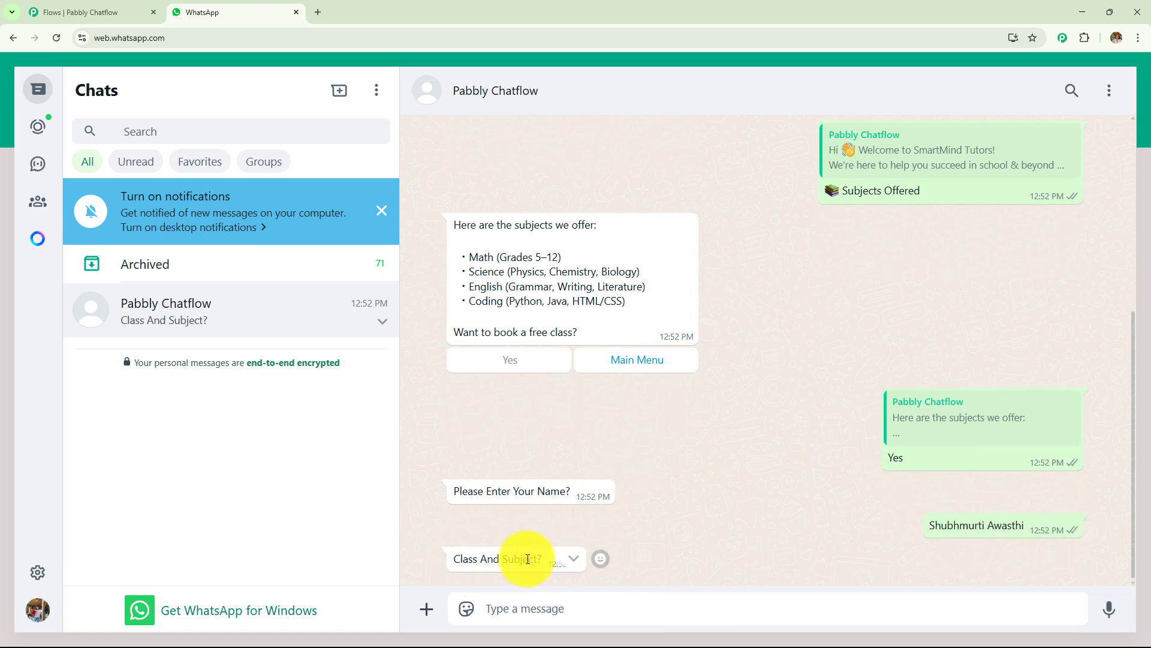
{"action": "type", "text": "• Coding (Python, Java, HTML/CSS)"}
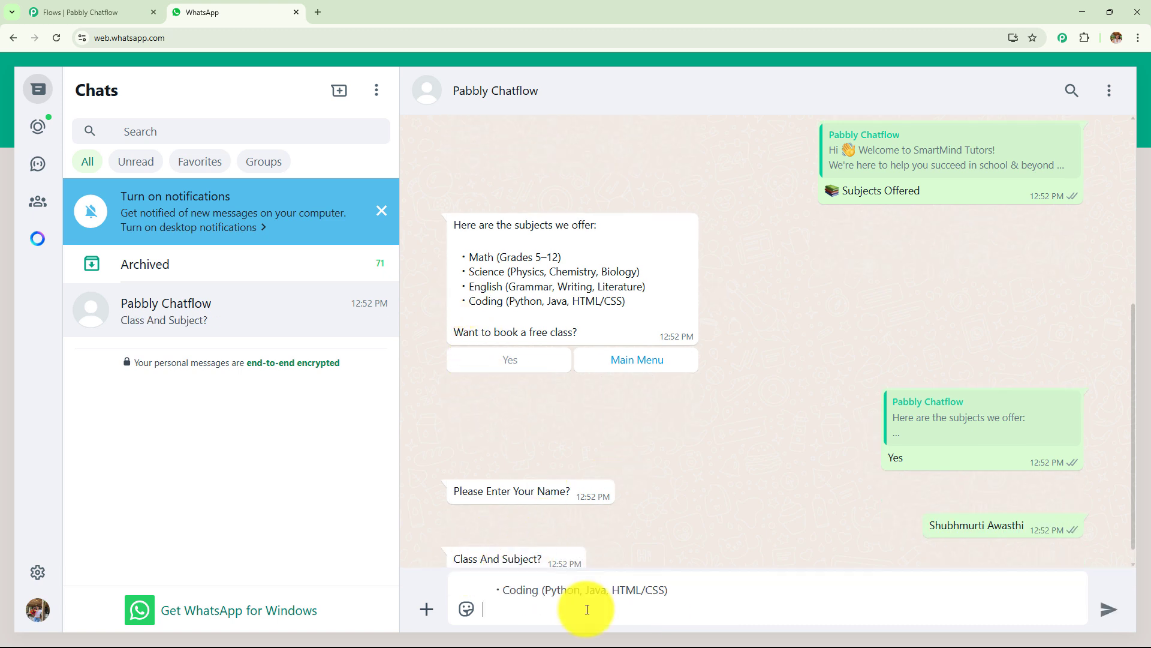
{"action": "key", "text": "Return"}
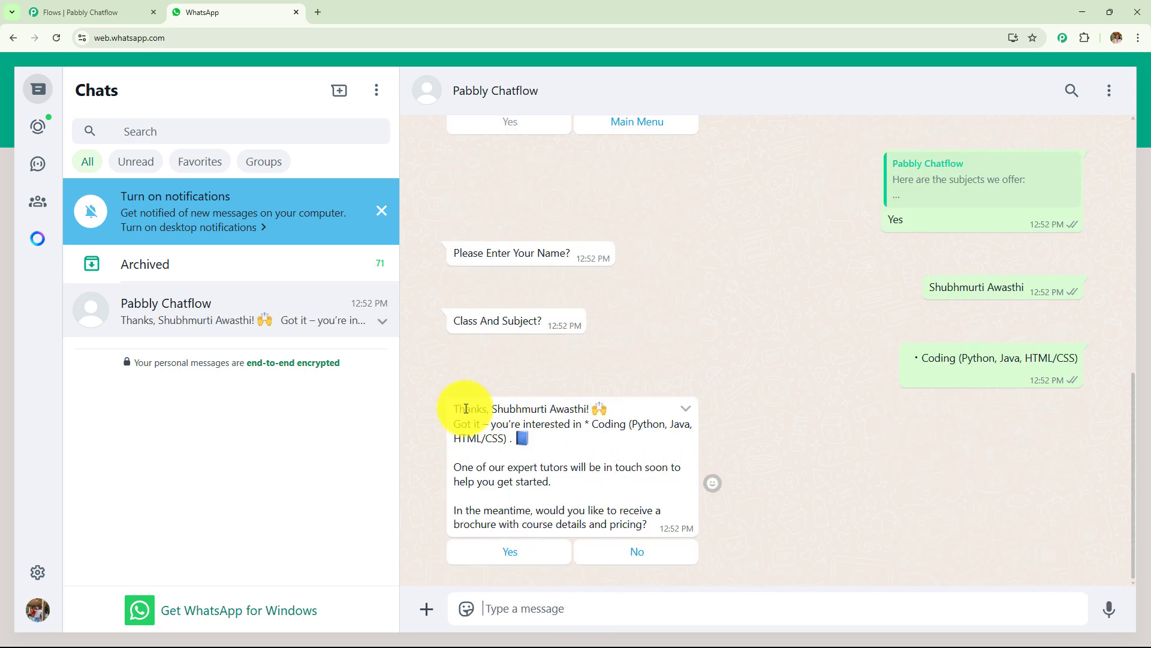
Step: Check the bot's personalised thank-you and Coding confirmation, then answer Yes to the brochure offer
{"action": "left_click_drag", "start_coordinate": [455, 411], "coordinate": [586, 411]}
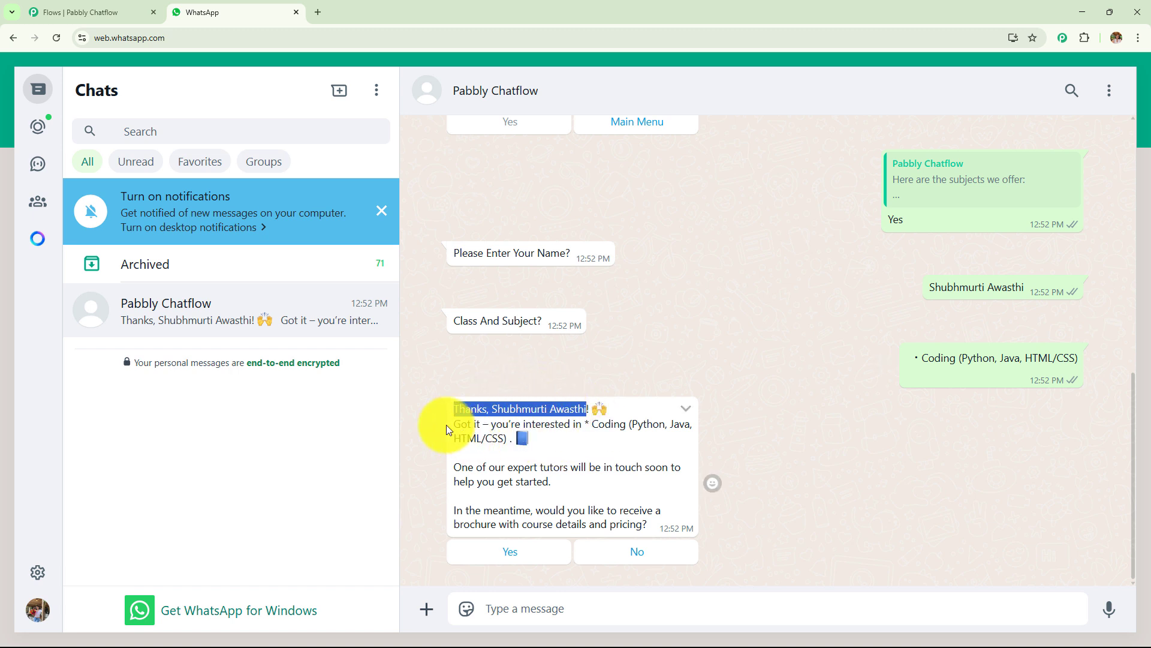
{"action": "left_click_drag", "start_coordinate": [454, 424], "coordinate": [655, 443]}
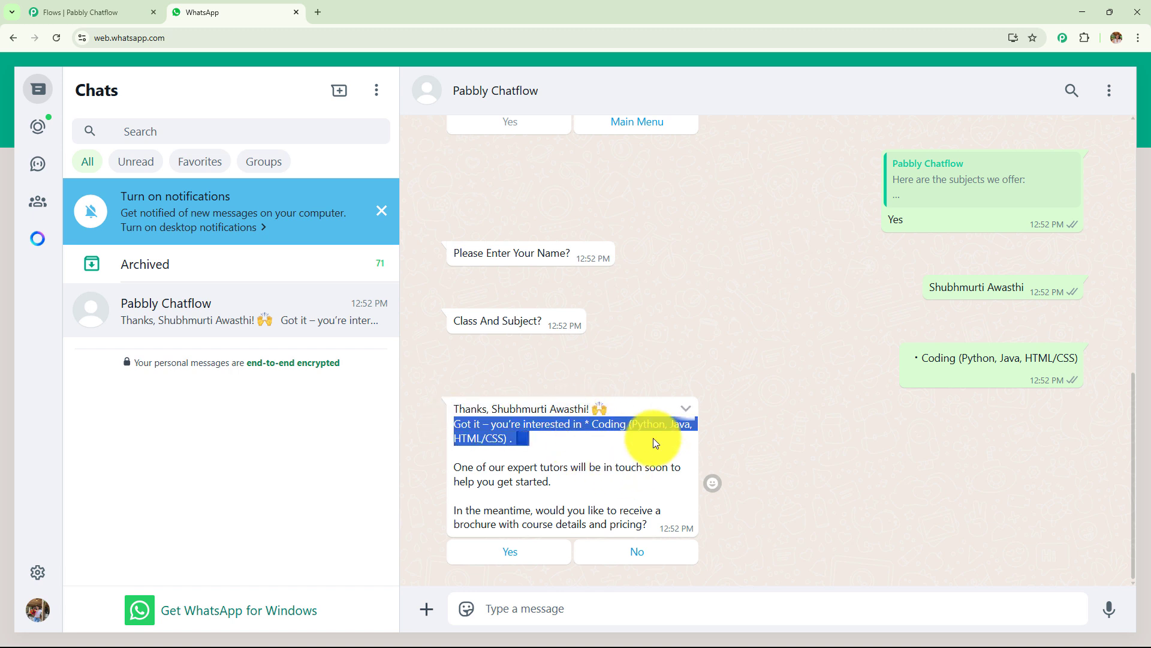
{"action": "left_click_drag", "start_coordinate": [919, 358], "coordinate": [1076, 360]}
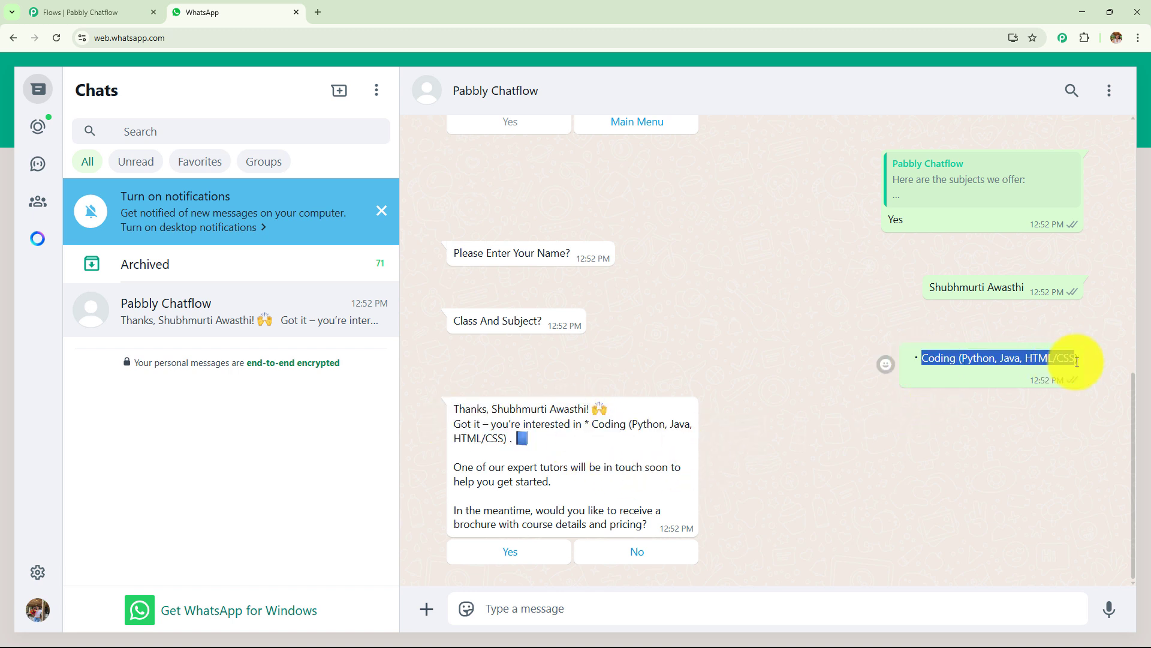
{"action": "left_click", "coordinate": [890, 447]}
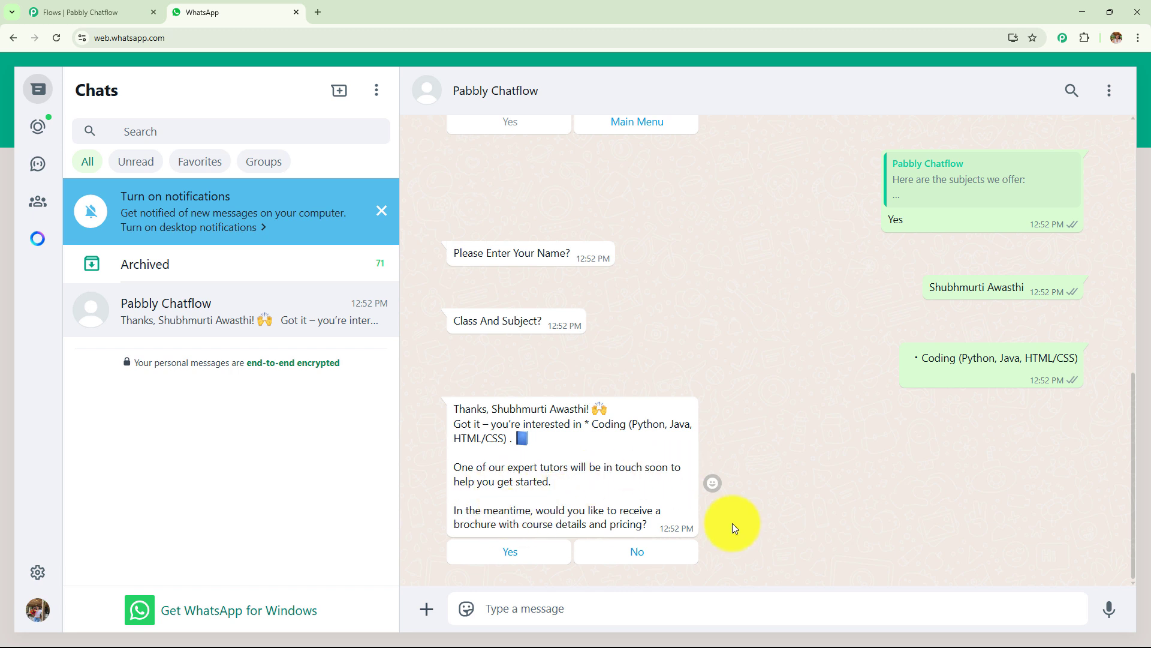
{"action": "left_click", "coordinate": [526, 550]}
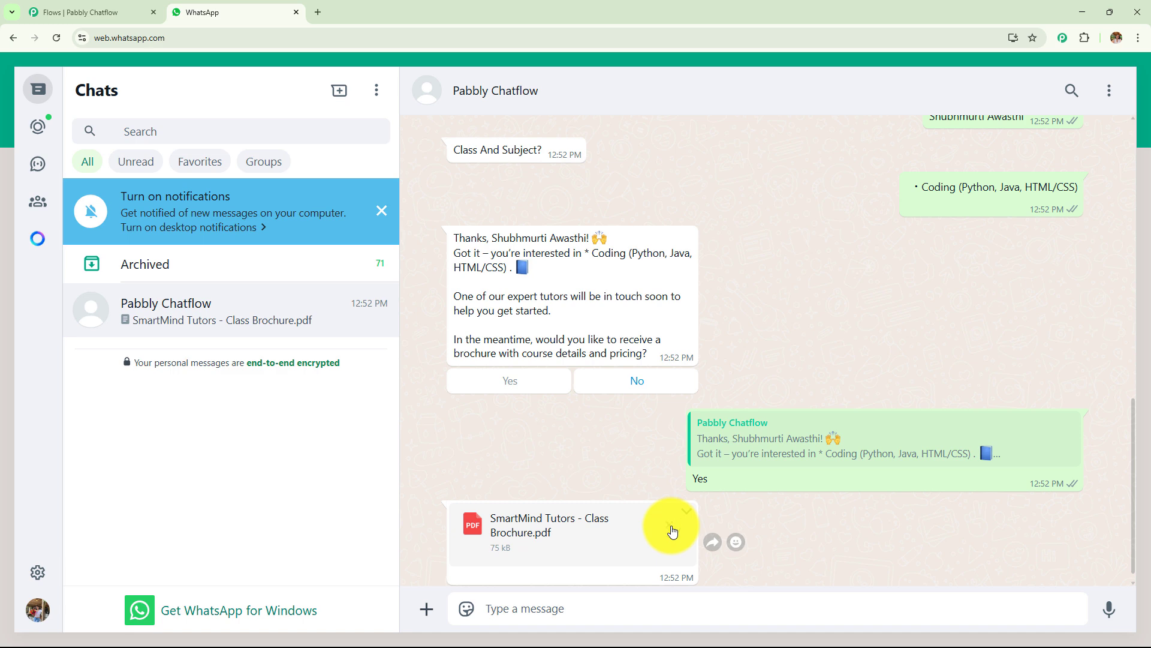
Step: Download the class brochure PDF and open it from Chrome's downloads list
{"action": "left_click", "coordinate": [673, 531]}
{"action": "left_click", "coordinate": [597, 527]}
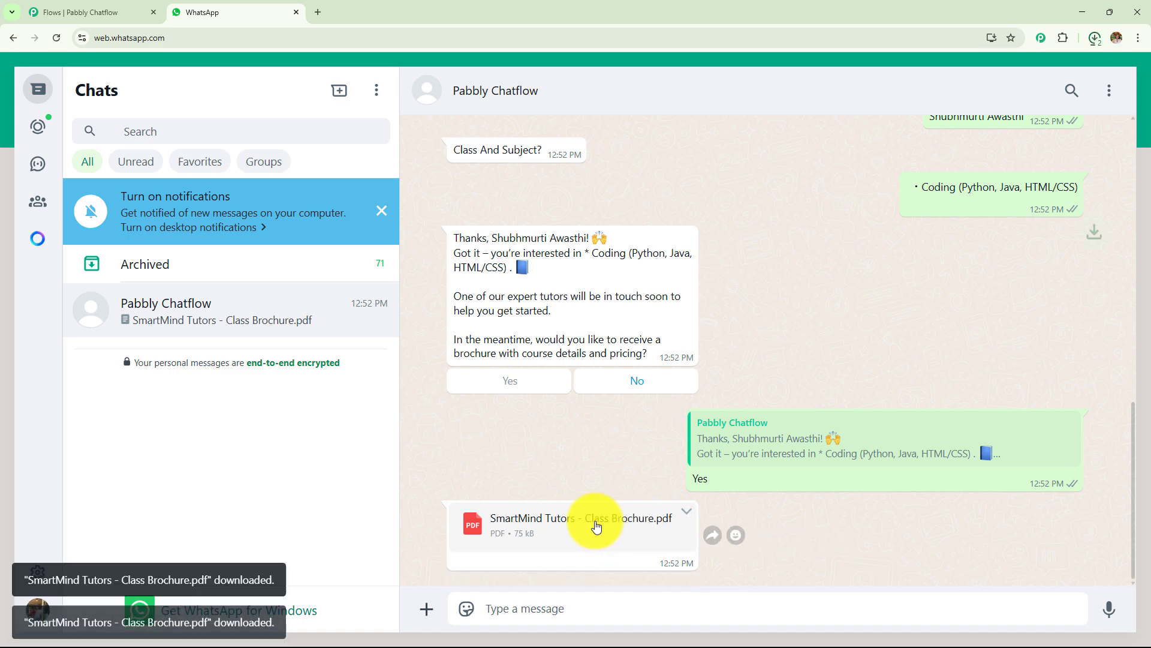
{"action": "left_click", "coordinate": [1094, 39]}
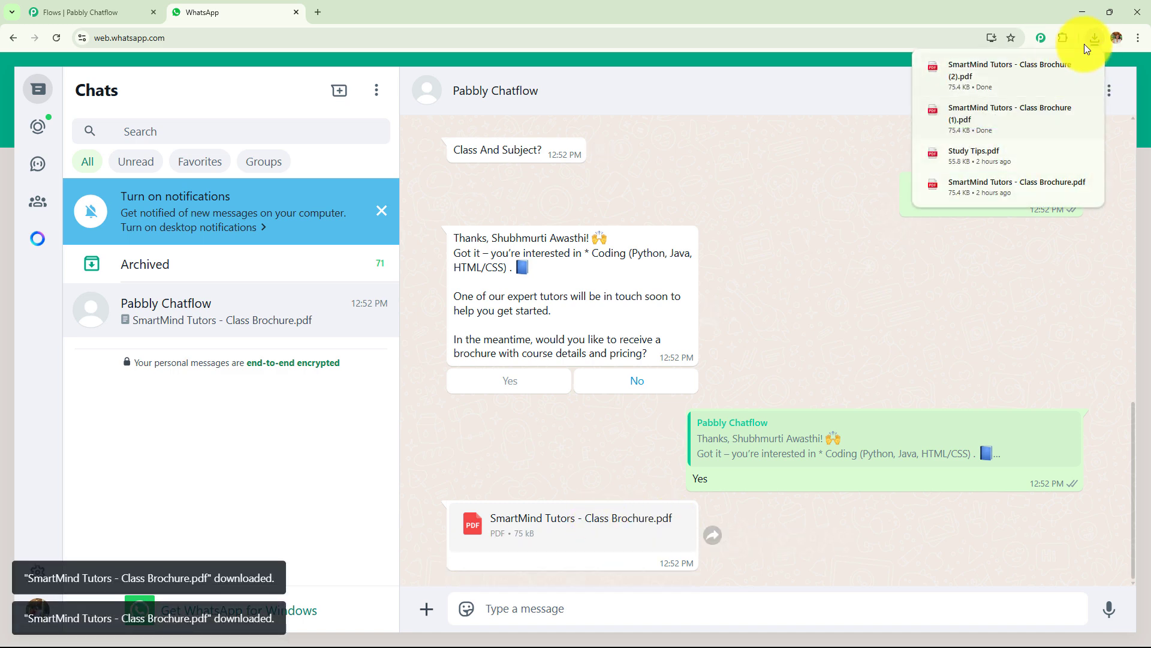
{"action": "left_click", "coordinate": [1001, 79]}
Step: Read through the brochure's schedule, pricing and contact pages, then go back to the Pabbly Chatflow flow editor
{"action": "scroll", "coordinate": [570, 379], "scroll_direction": "down", "scroll_amount": 10}
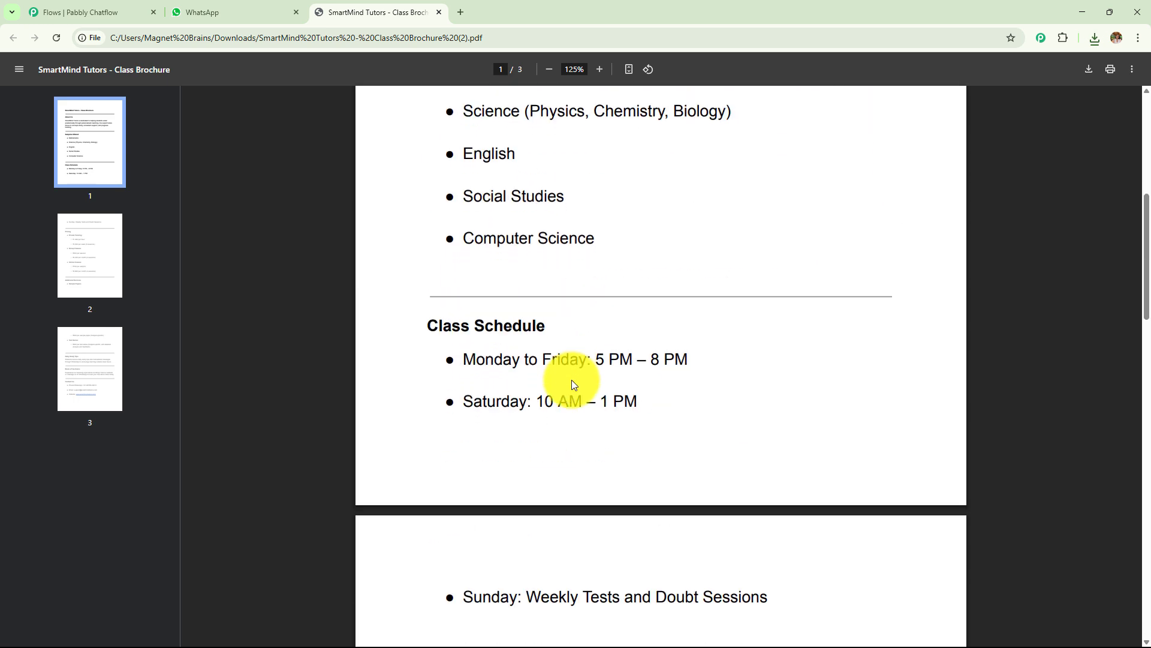
{"action": "scroll", "coordinate": [617, 358], "scroll_direction": "down", "scroll_amount": 15}
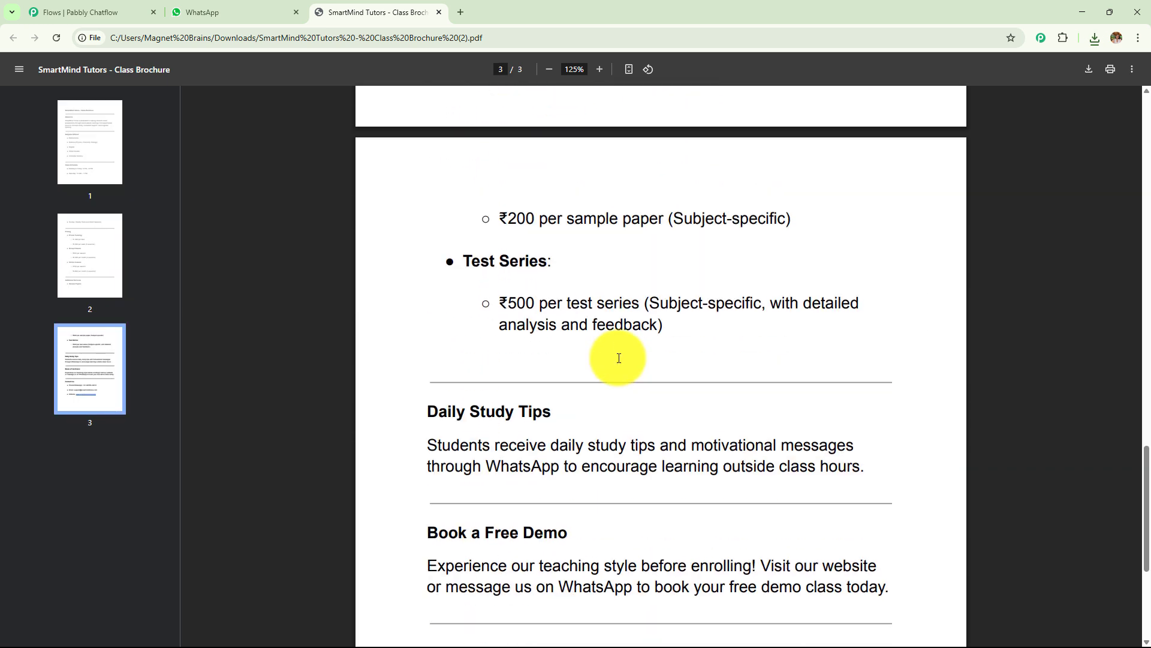
{"action": "scroll", "coordinate": [618, 359], "scroll_direction": "down", "scroll_amount": 2}
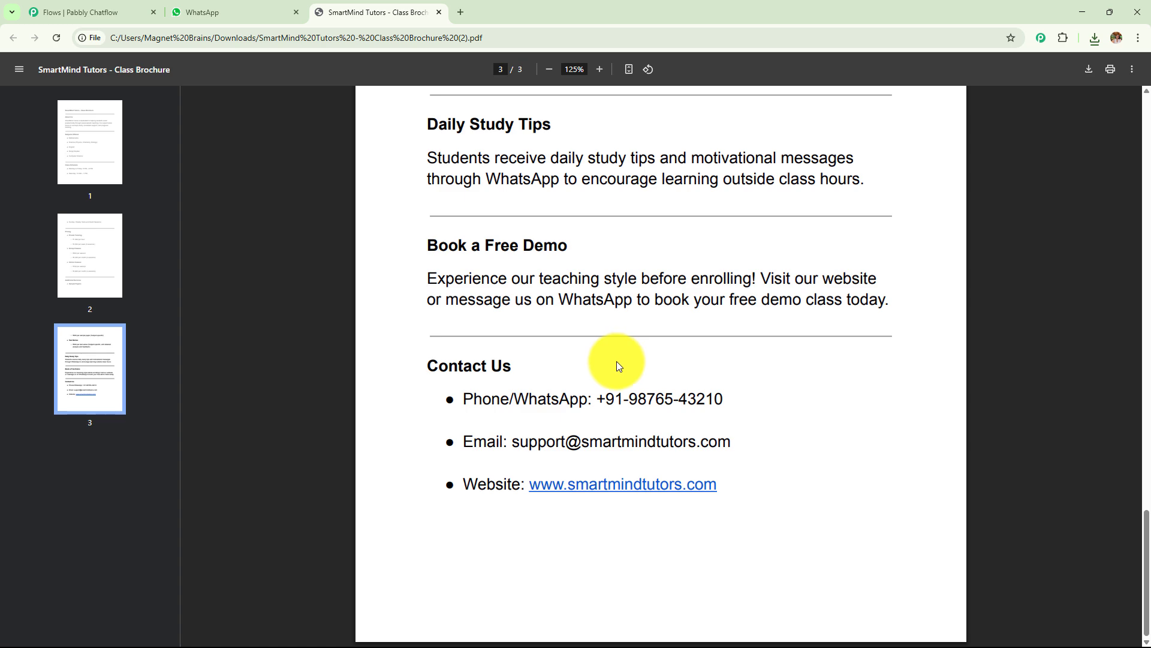
{"action": "scroll", "coordinate": [615, 362], "scroll_direction": "up", "scroll_amount": 20}
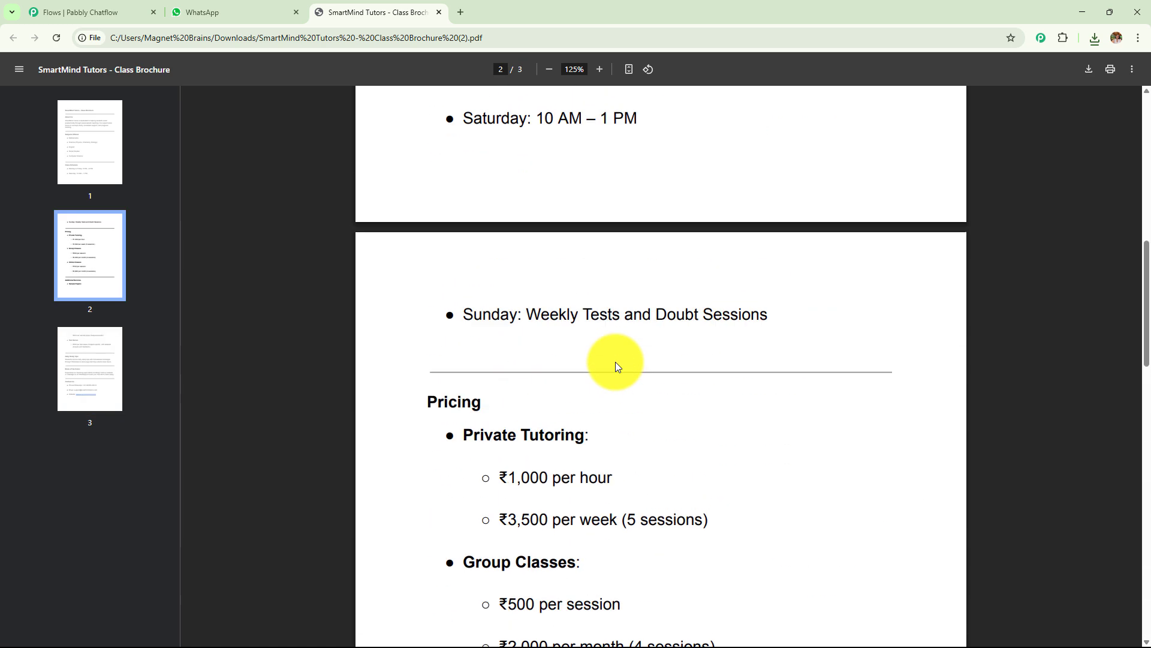
{"action": "left_click", "coordinate": [188, 12]}
{"action": "left_click", "coordinate": [90, 12]}
{"action": "left_click_drag", "start_coordinate": [815, 511], "coordinate": [1139, 405]}
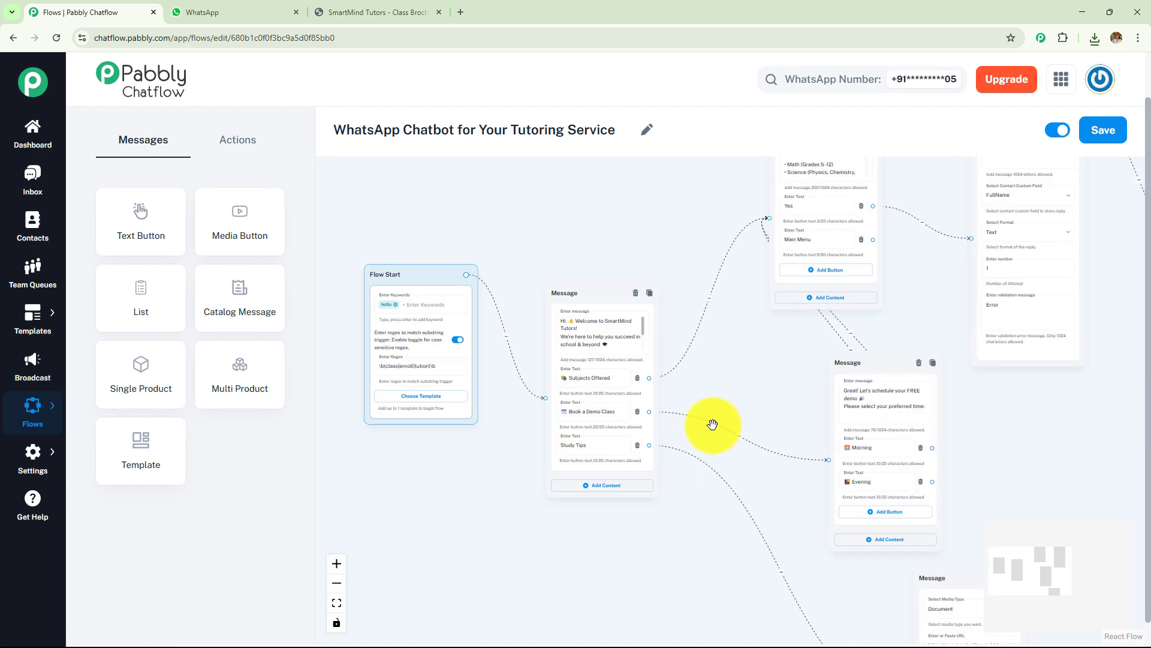
Step: Pan and zoom the flow canvas to the Flow Start and welcome Message nodes
{"action": "scroll", "coordinate": [725, 418], "scroll_direction": "up", "scroll_amount": 5}
{"action": "scroll", "coordinate": [725, 418], "scroll_direction": "up", "scroll_amount": 2}
{"action": "left_click_drag", "start_coordinate": [727, 419], "coordinate": [881, 444]}
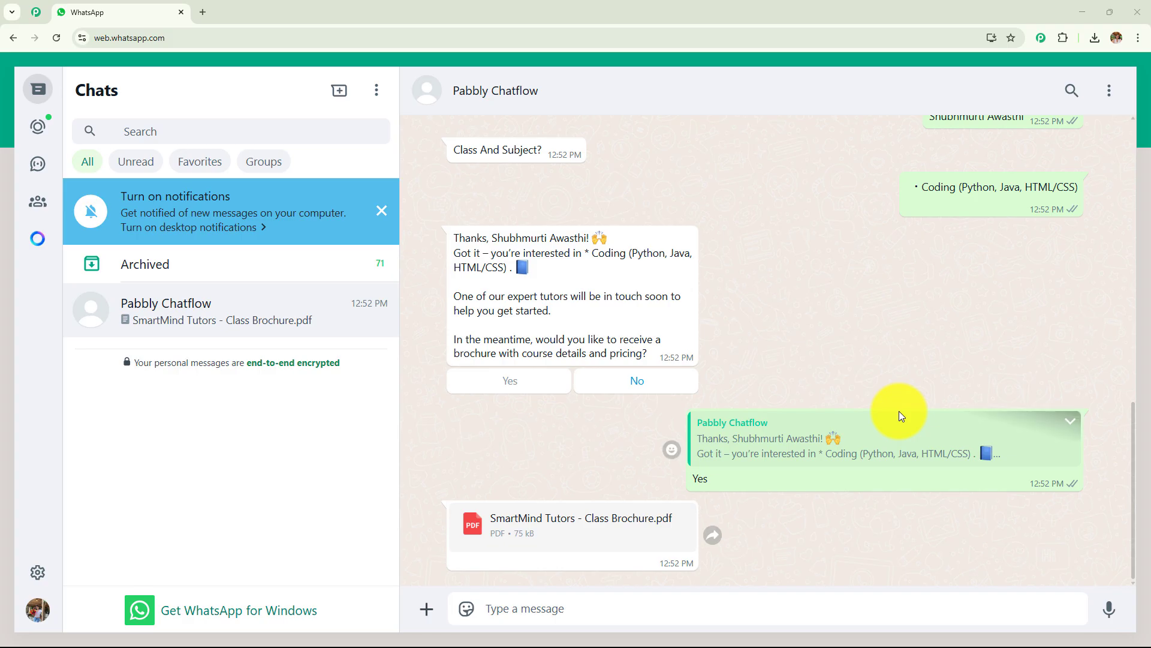
{"action": "scroll", "coordinate": [902, 415], "scroll_direction": "up", "scroll_amount": 15}
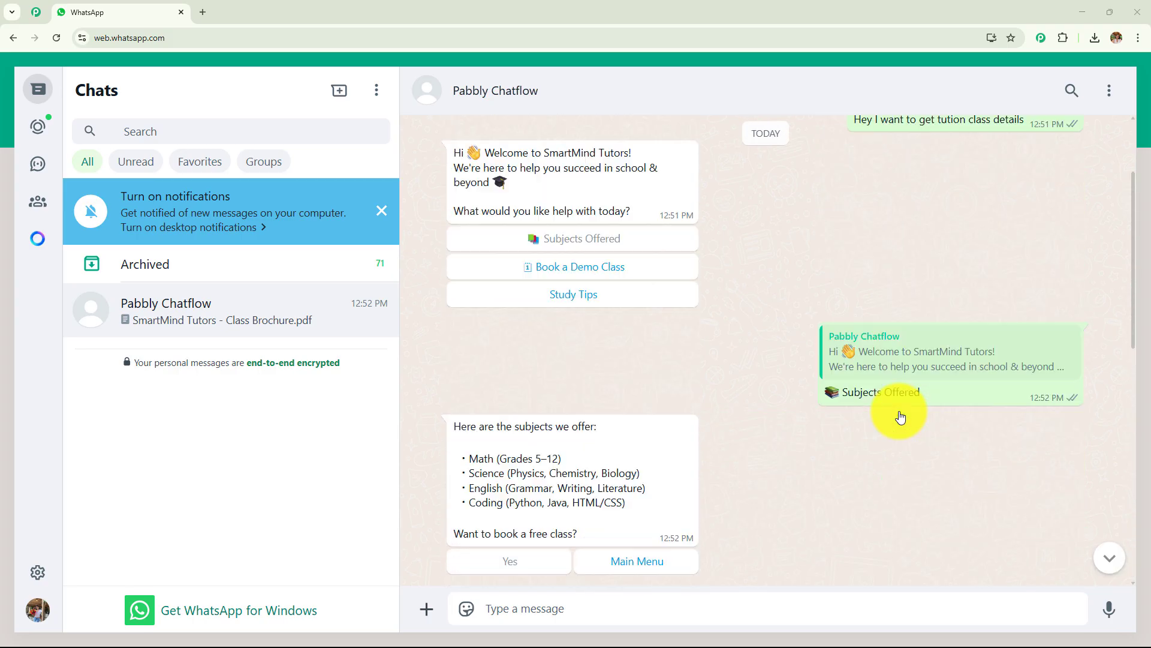
Step: Scroll through the whole WhatsApp test conversation, then start a new browser tab
{"action": "scroll", "coordinate": [901, 416], "scroll_direction": "down", "scroll_amount": 6}
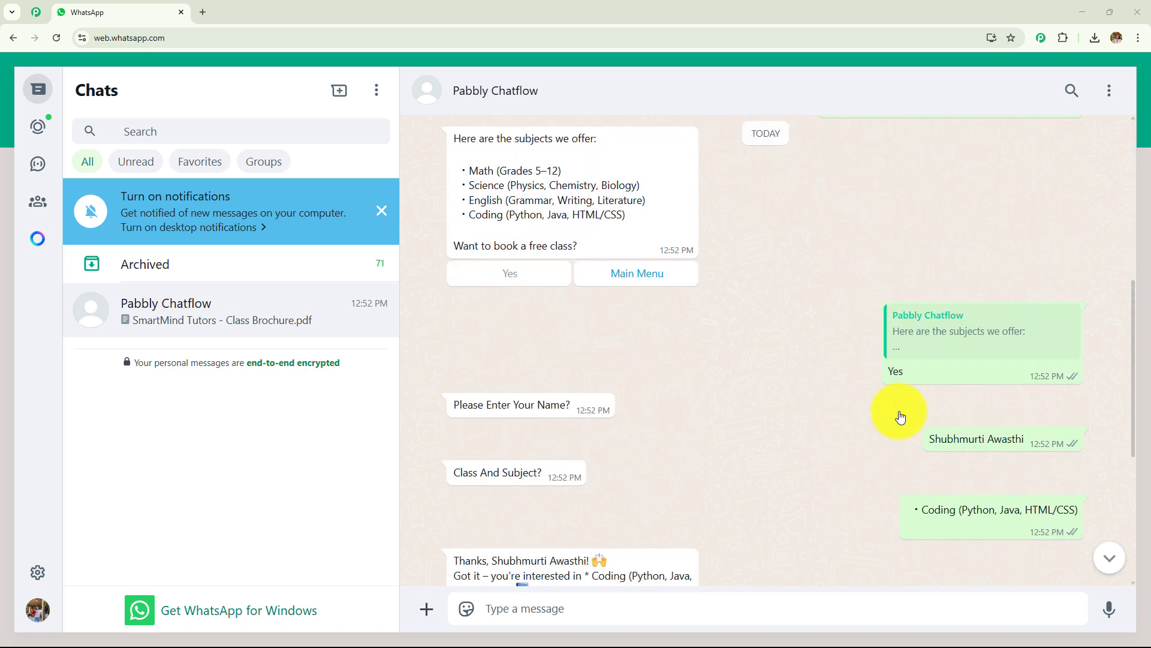
{"action": "scroll", "coordinate": [901, 415], "scroll_direction": "down", "scroll_amount": 5}
{"action": "scroll", "coordinate": [901, 416], "scroll_direction": "up", "scroll_amount": 3}
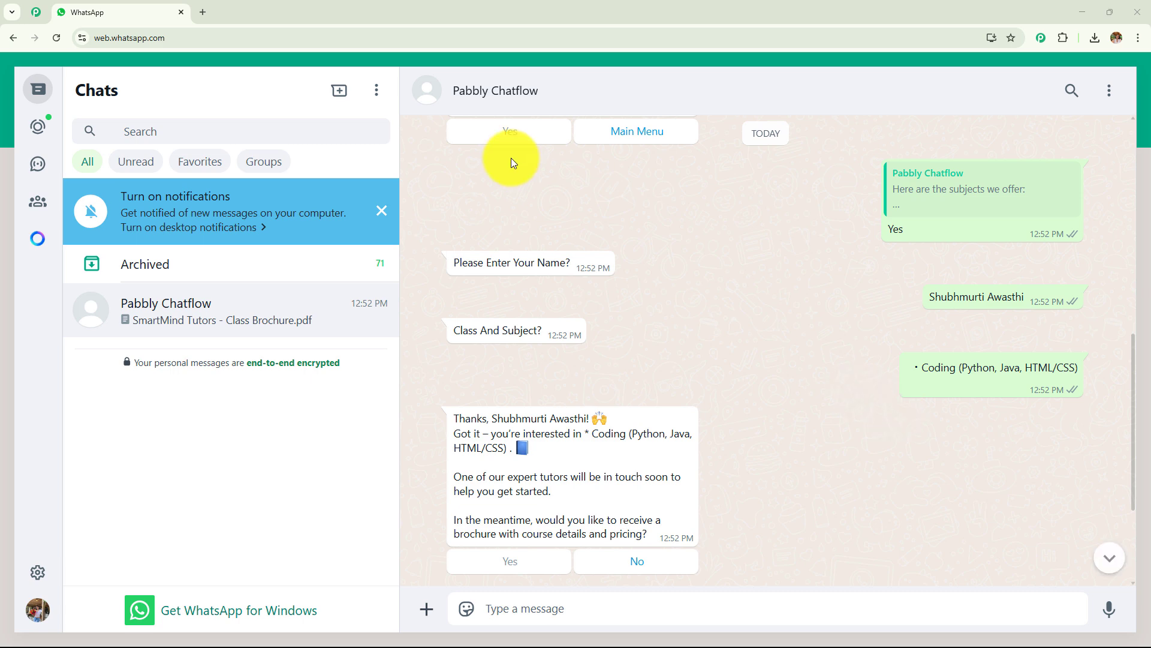
{"action": "left_click", "coordinate": [202, 12]}
{"action": "left_click", "coordinate": [202, 34]}
{"action": "type", "text": "www.pabbly.com/chatflow"}
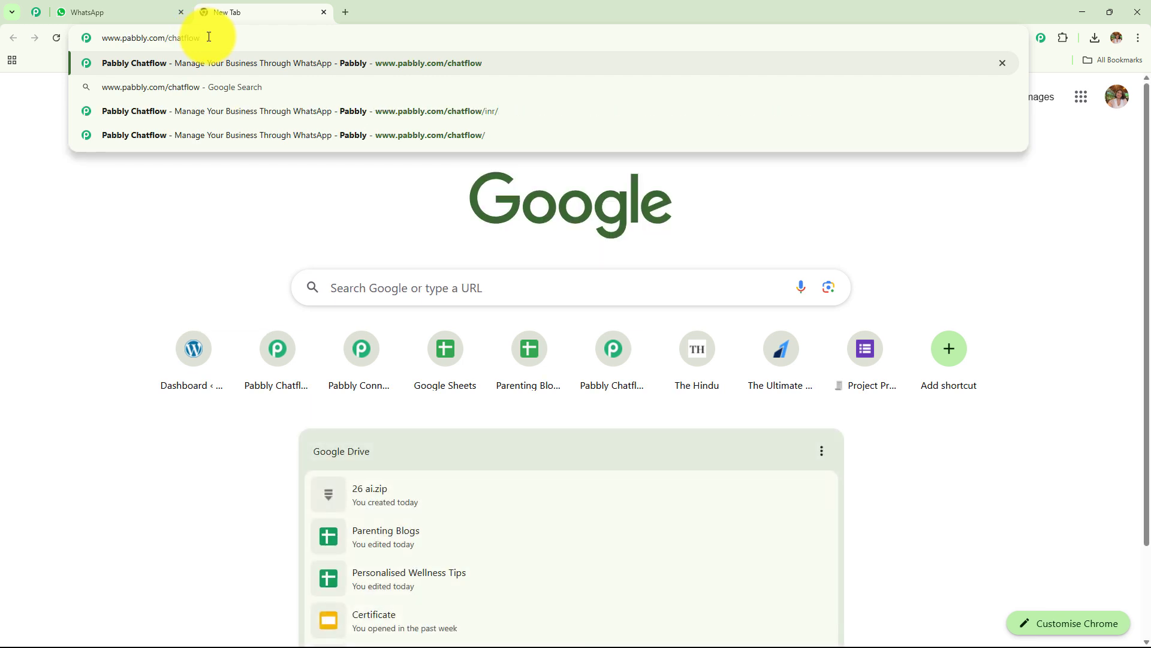
{"action": "key", "text": "Return"}
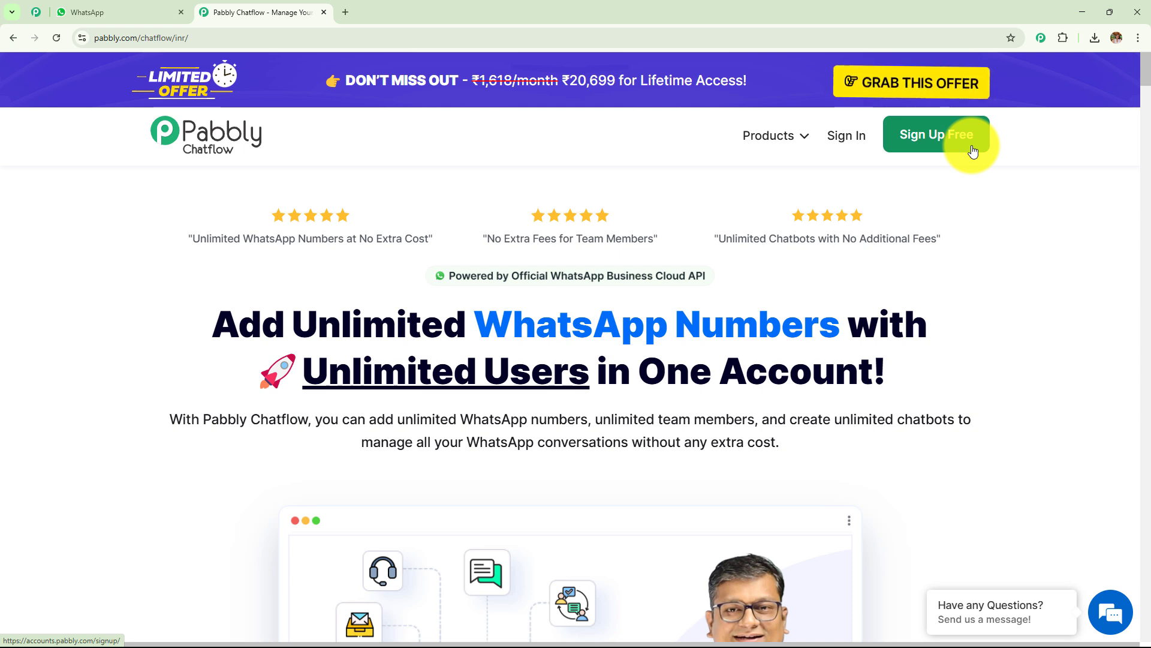
Step: From the All Pabbly Apps page, choose Access Now on the Pabbly Chatflow card
{"action": "left_click", "coordinate": [826, 164]}
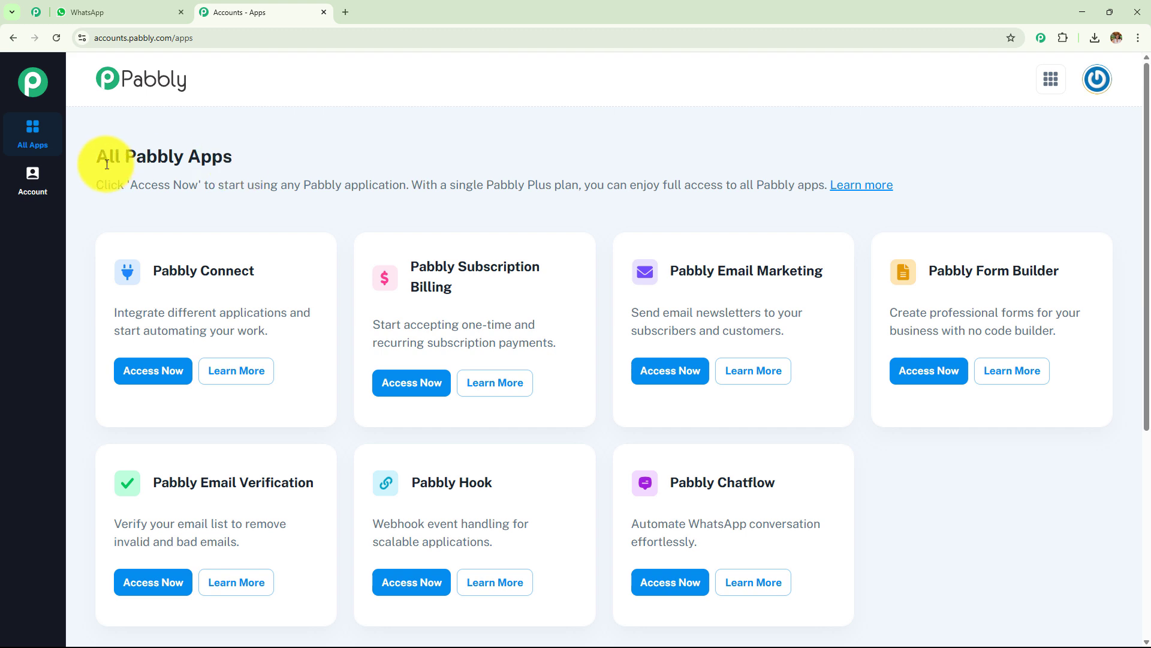
{"action": "left_click_drag", "start_coordinate": [107, 164], "coordinate": [553, 165]}
{"action": "left_click", "coordinate": [553, 164]}
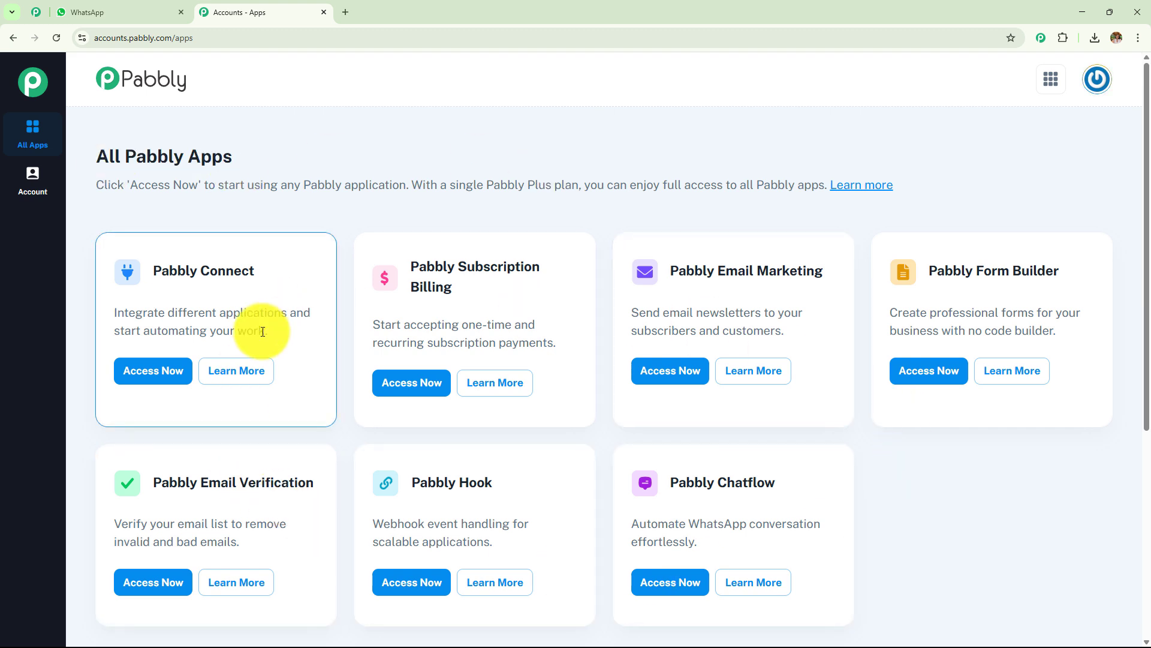
{"action": "scroll", "coordinate": [699, 262], "scroll_direction": "down", "scroll_amount": 3}
{"action": "left_click_drag", "start_coordinate": [667, 301], "coordinate": [843, 289]}
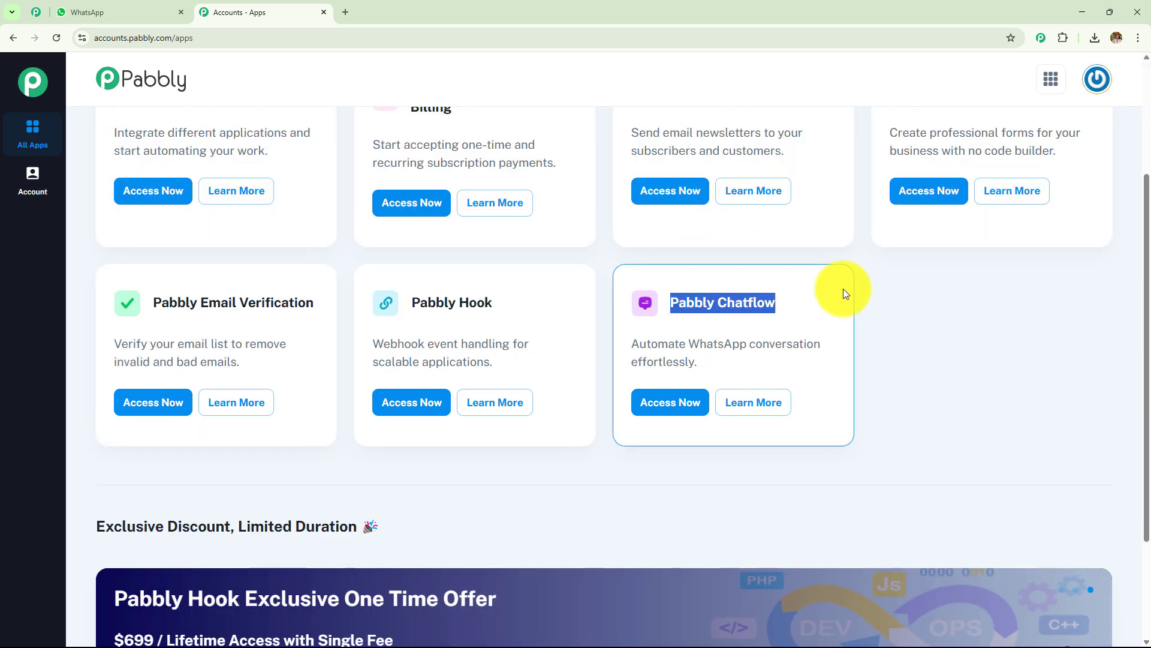
{"action": "left_click", "coordinate": [691, 401]}
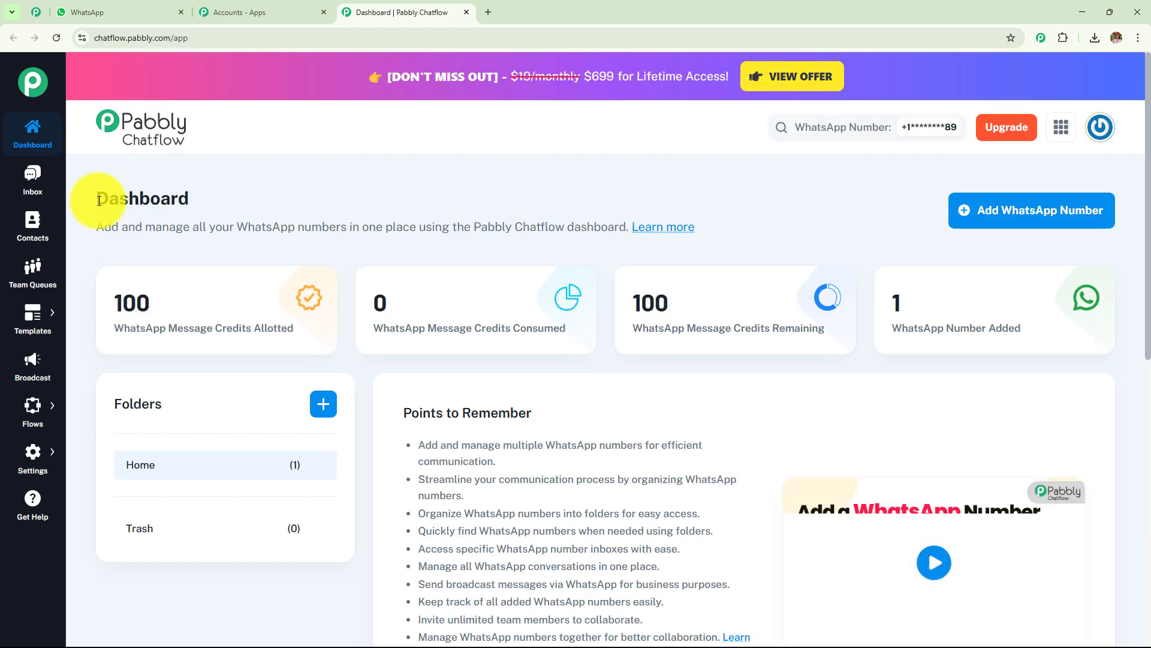
{"action": "left_click_drag", "start_coordinate": [99, 200], "coordinate": [275, 200]}
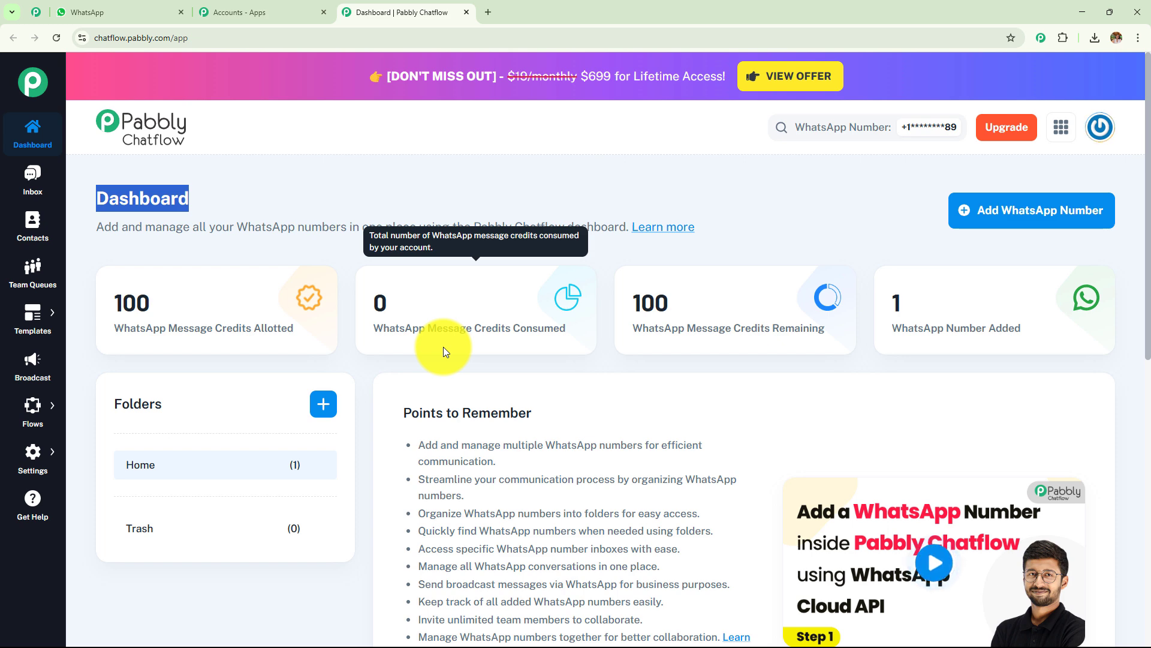
{"action": "left_click", "coordinate": [1025, 213]}
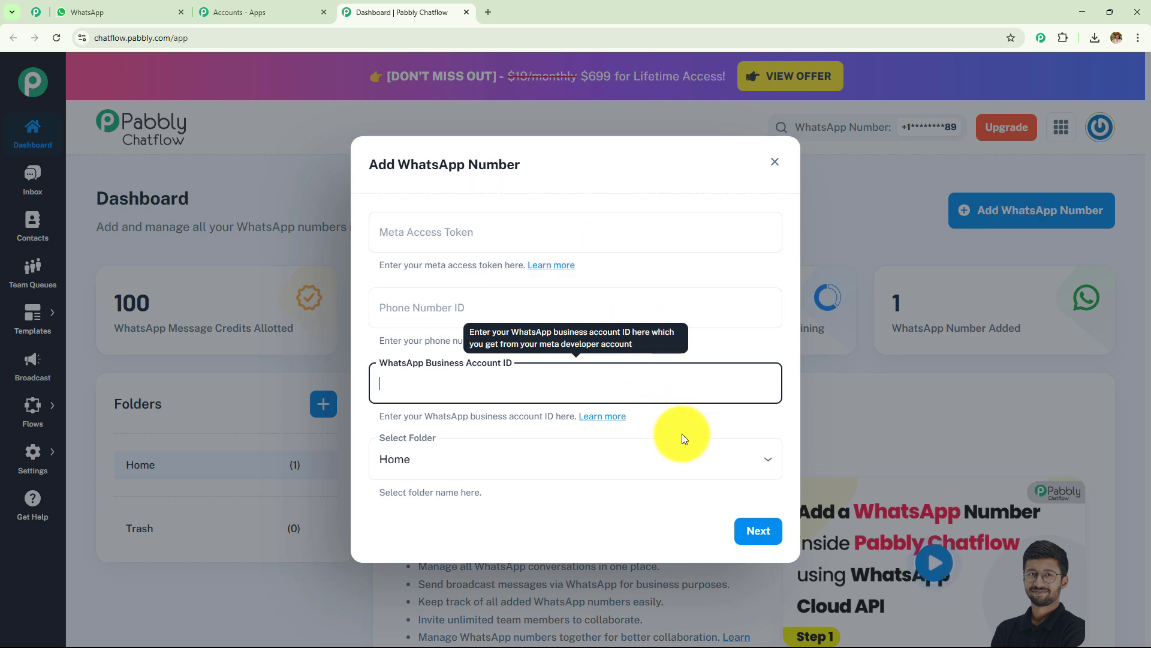
{"action": "left_click", "coordinate": [774, 162]}
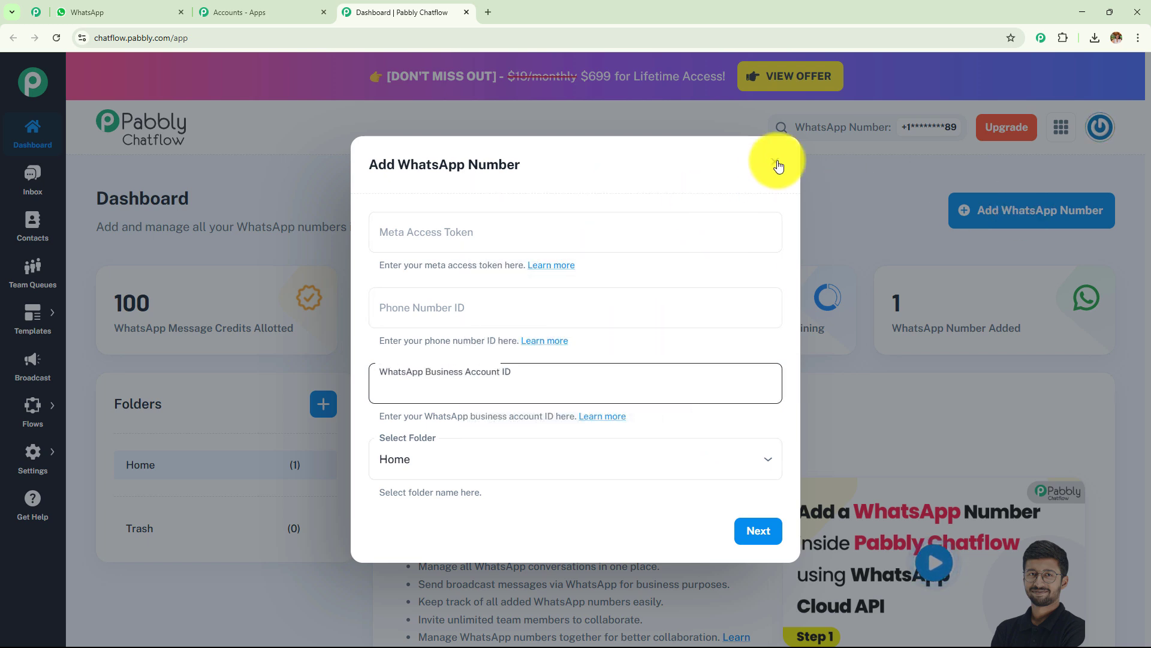
{"action": "scroll", "coordinate": [822, 225], "scroll_direction": "down", "scroll_amount": 5}
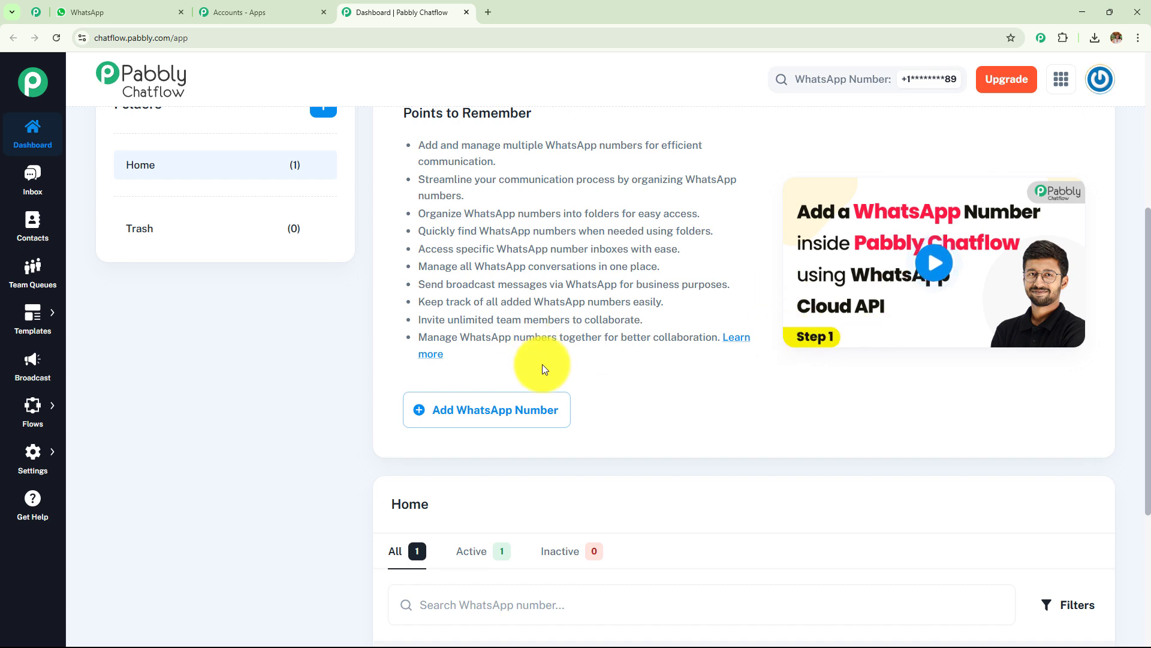
{"action": "scroll", "coordinate": [542, 365], "scroll_direction": "up", "scroll_amount": 3}
{"action": "scroll", "coordinate": [542, 365], "scroll_direction": "up", "scroll_amount": 2}
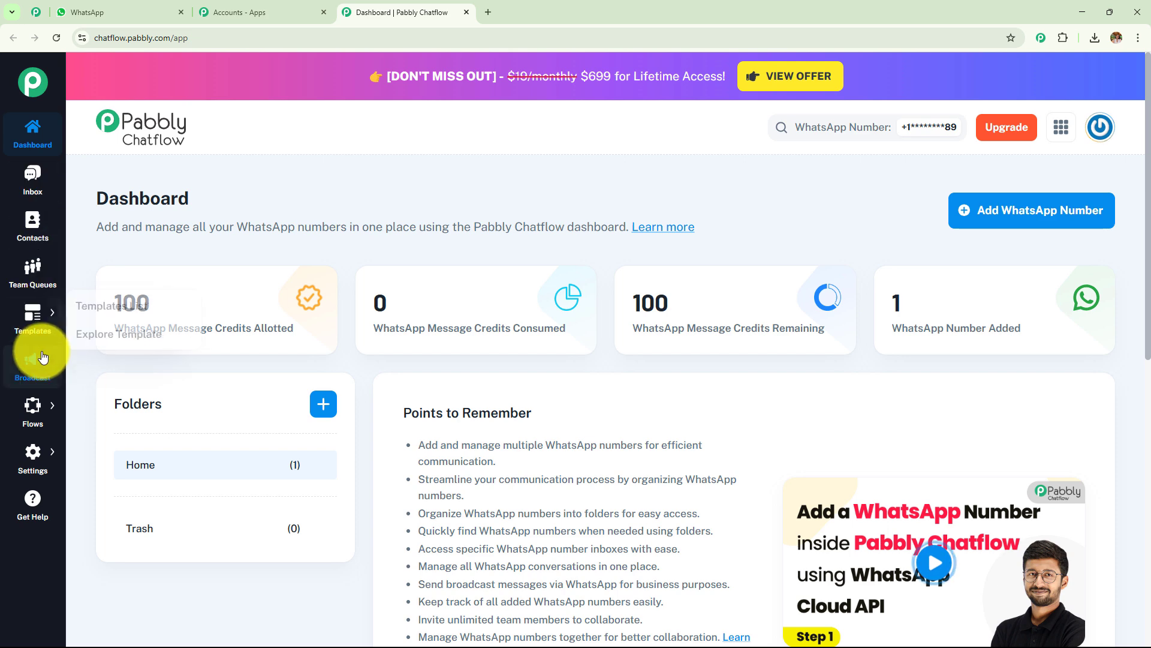
Step: Look through the Inbox, Contacts and Team Queues pages in the sidebar
{"action": "left_click", "coordinate": [26, 193]}
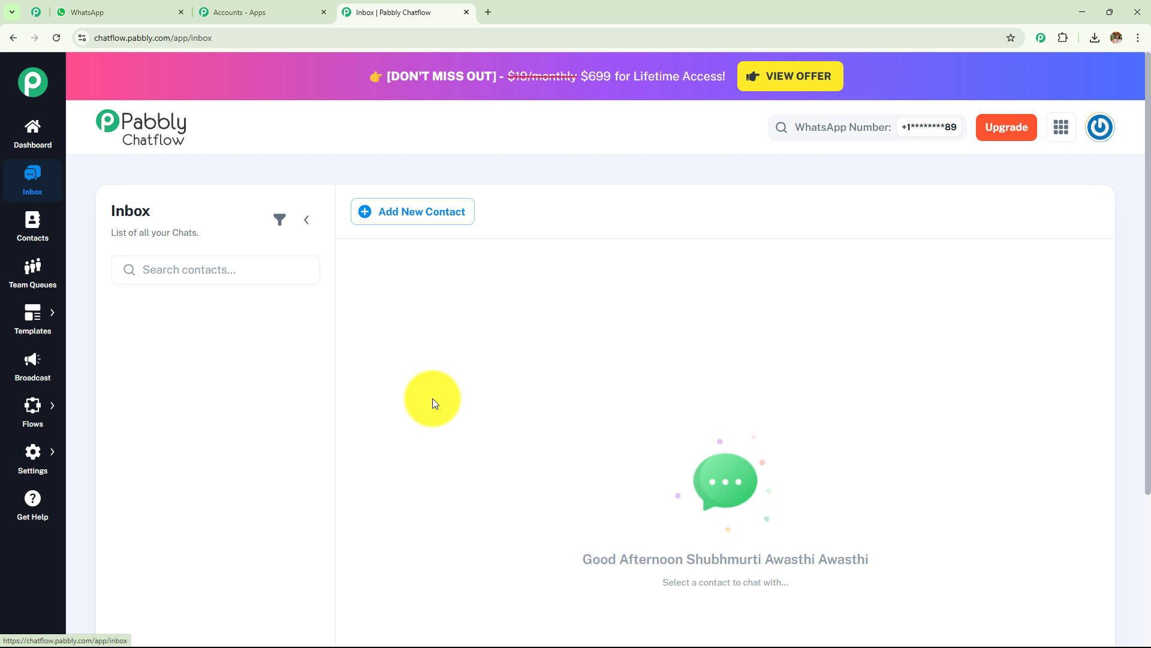
{"action": "left_click", "coordinate": [30, 229]}
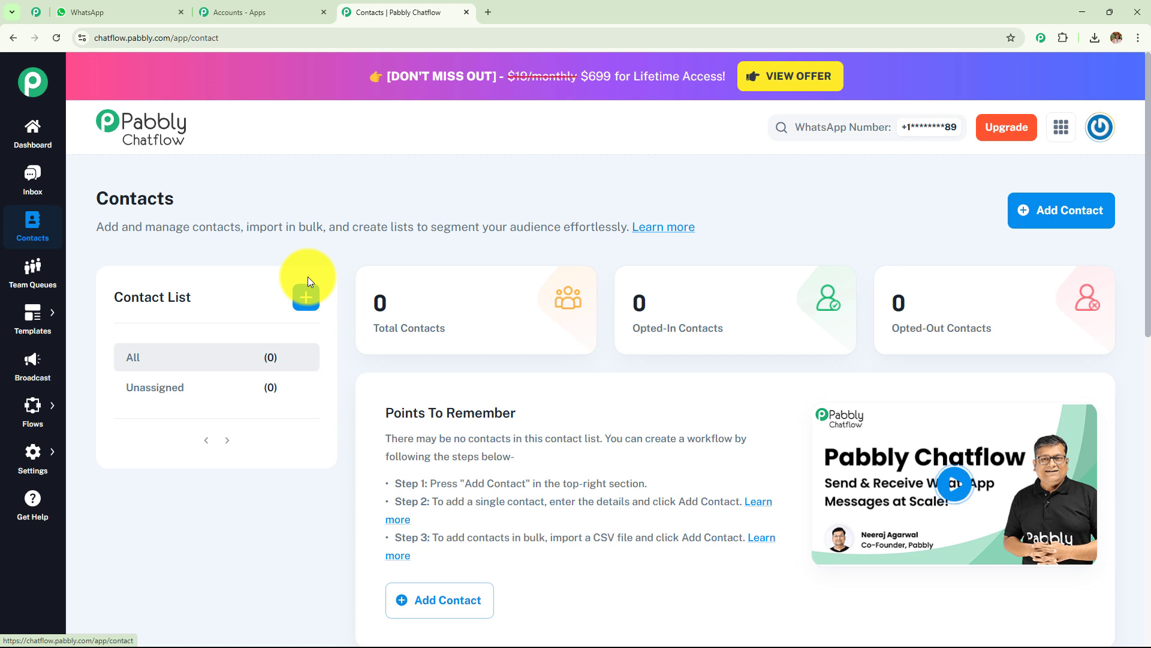
{"action": "mouse_move", "coordinate": [668, 347]}
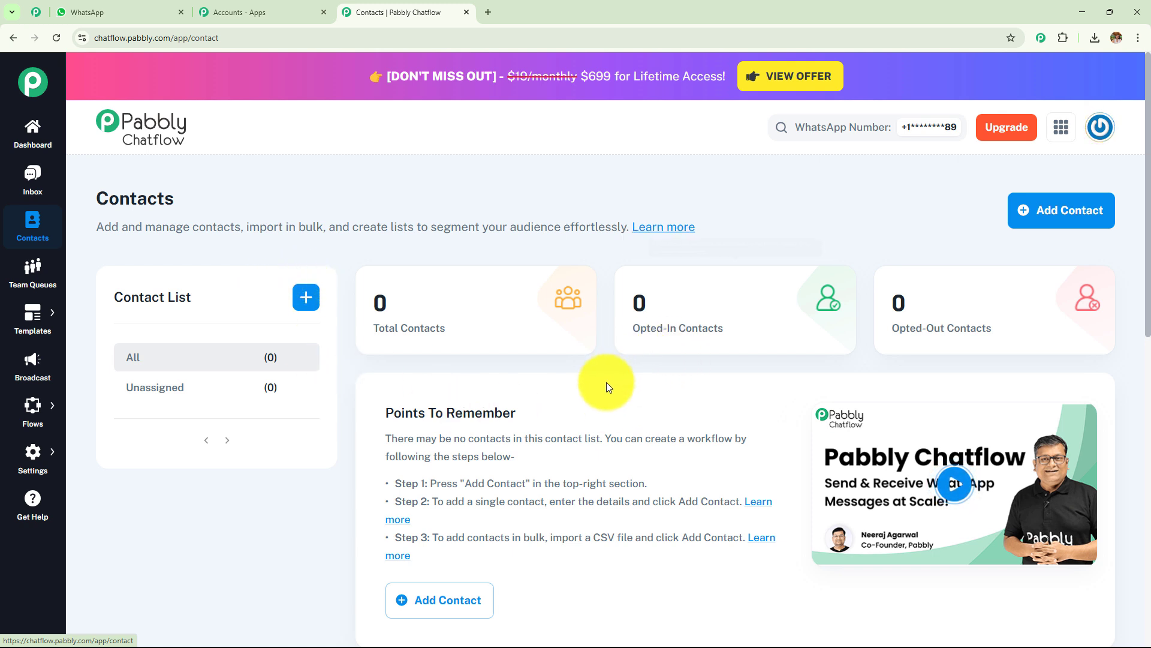
{"action": "scroll", "coordinate": [606, 382], "scroll_direction": "down", "scroll_amount": 1}
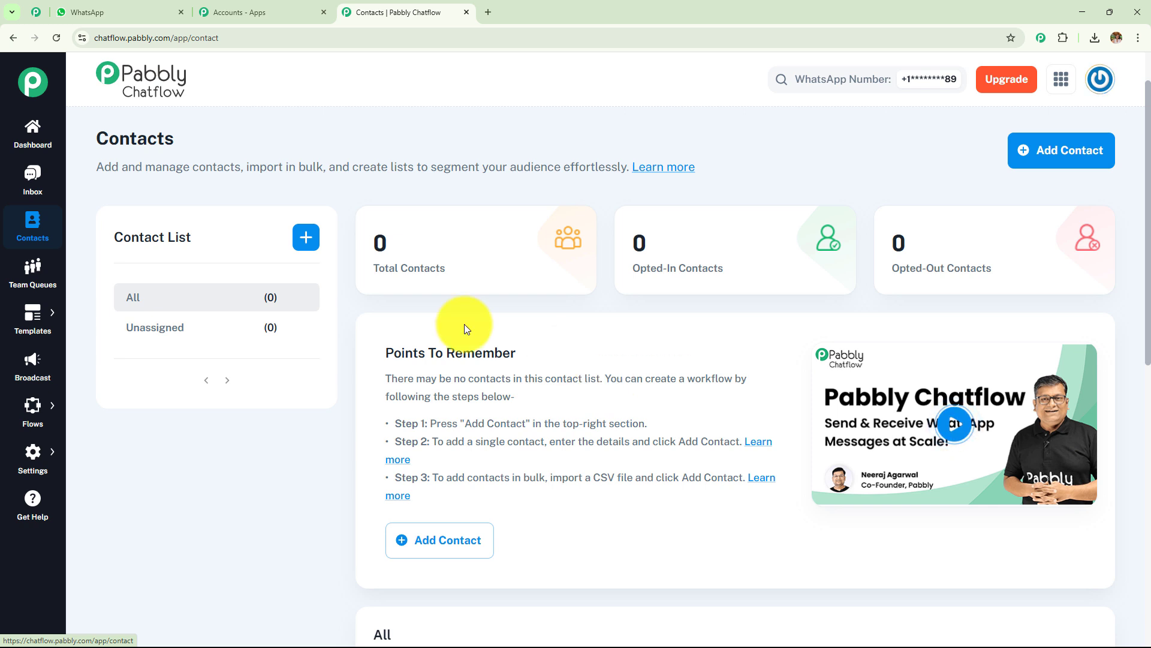
{"action": "left_click", "coordinate": [32, 270]}
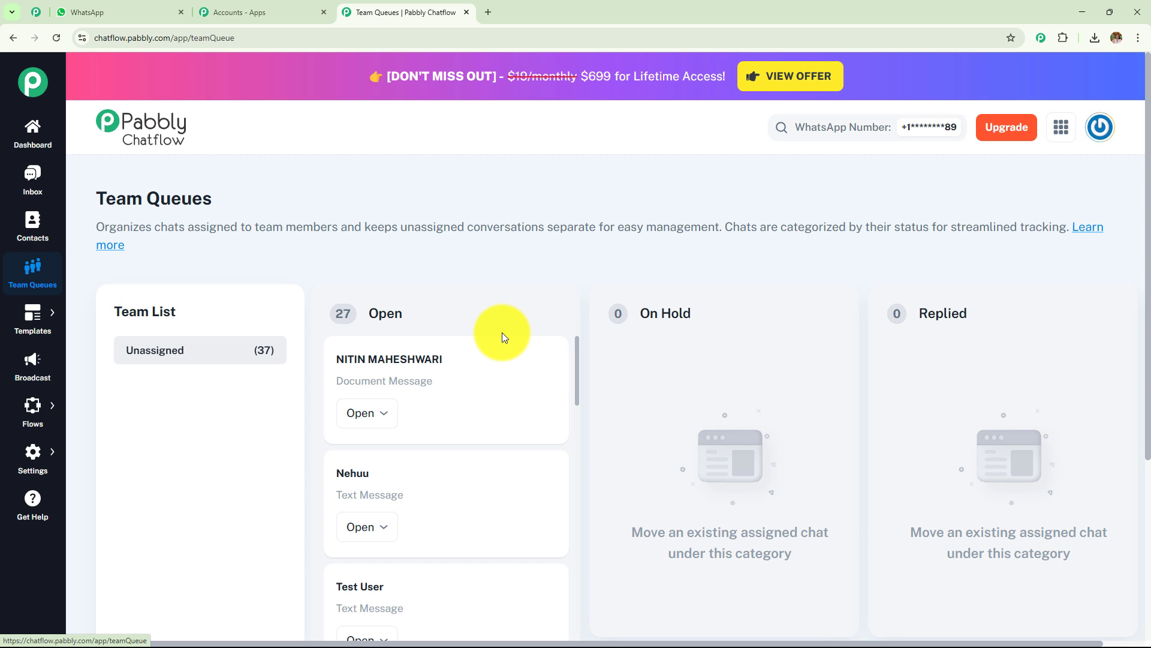
Step: Go to Templates > Templates List and start a new template
{"action": "mouse_move", "coordinate": [46, 327]}
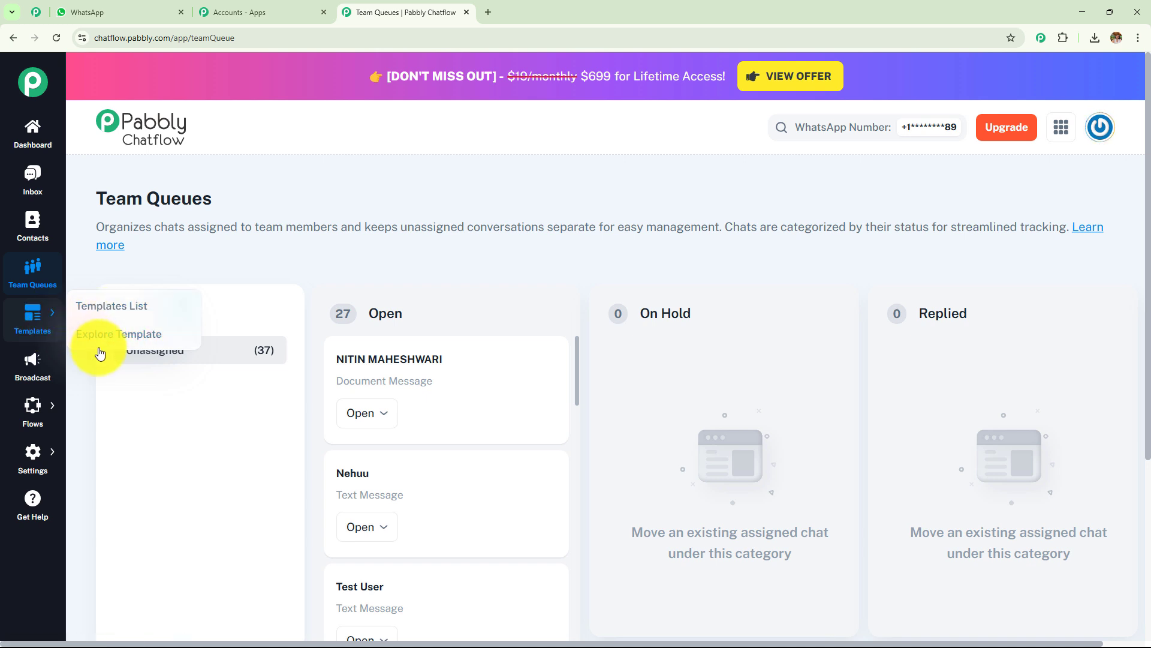
{"action": "left_click", "coordinate": [137, 312]}
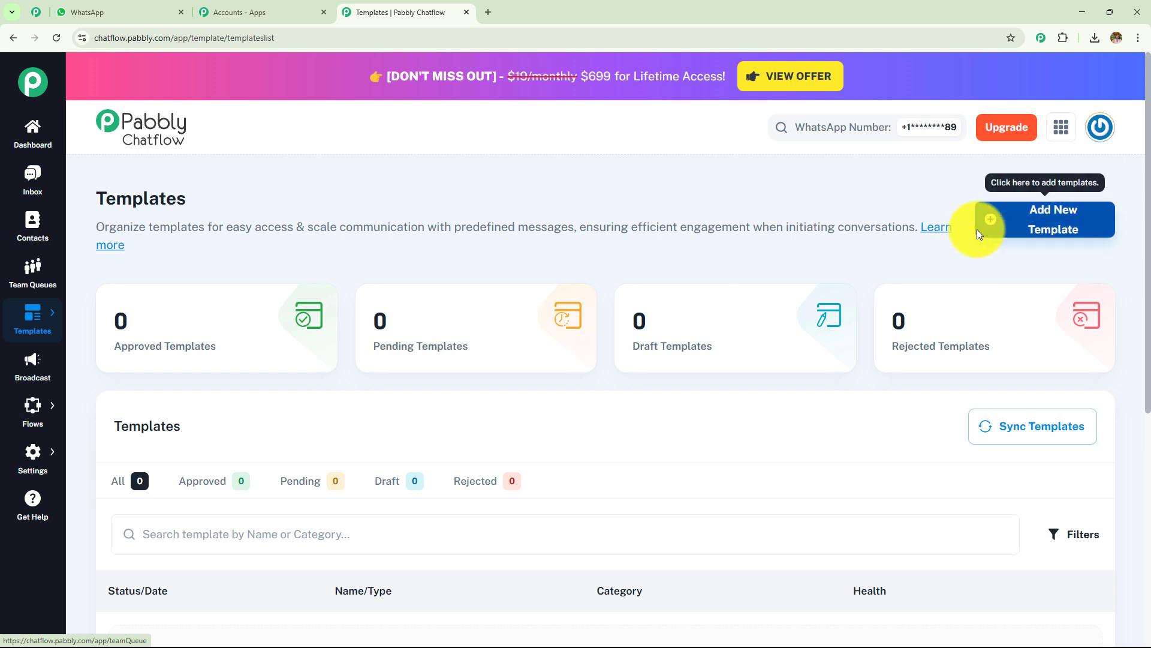
{"action": "left_click", "coordinate": [1043, 234]}
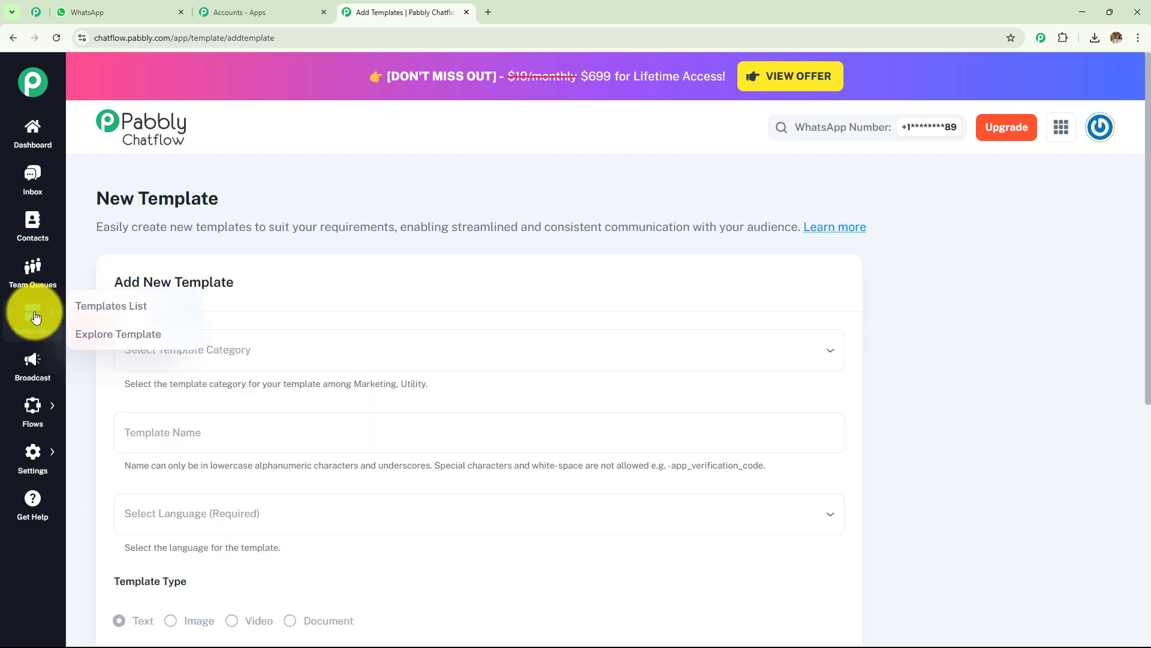
Step: Browse the Ecommerce example cards under Templates > Explore Template
{"action": "left_click", "coordinate": [142, 334]}
{"action": "scroll", "coordinate": [533, 336], "scroll_direction": "down", "scroll_amount": 5}
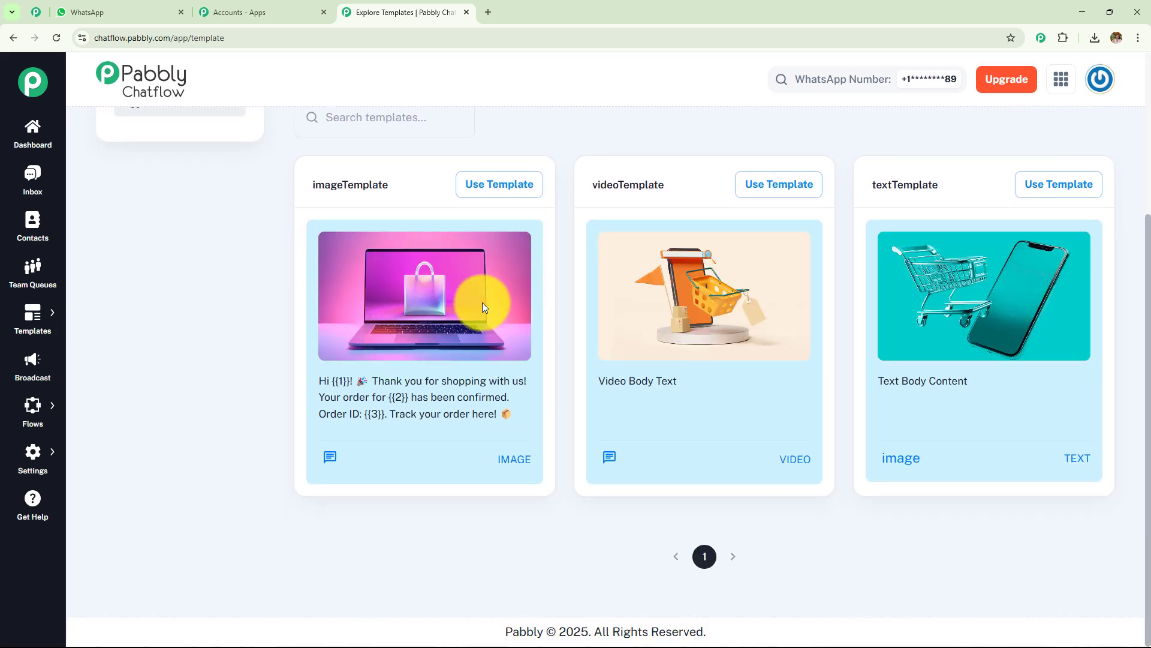
{"action": "scroll", "coordinate": [394, 448], "scroll_direction": "up", "scroll_amount": 5}
Step: Go to the Broadcast page showing zero broadcasts
{"action": "mouse_move", "coordinate": [27, 316]}
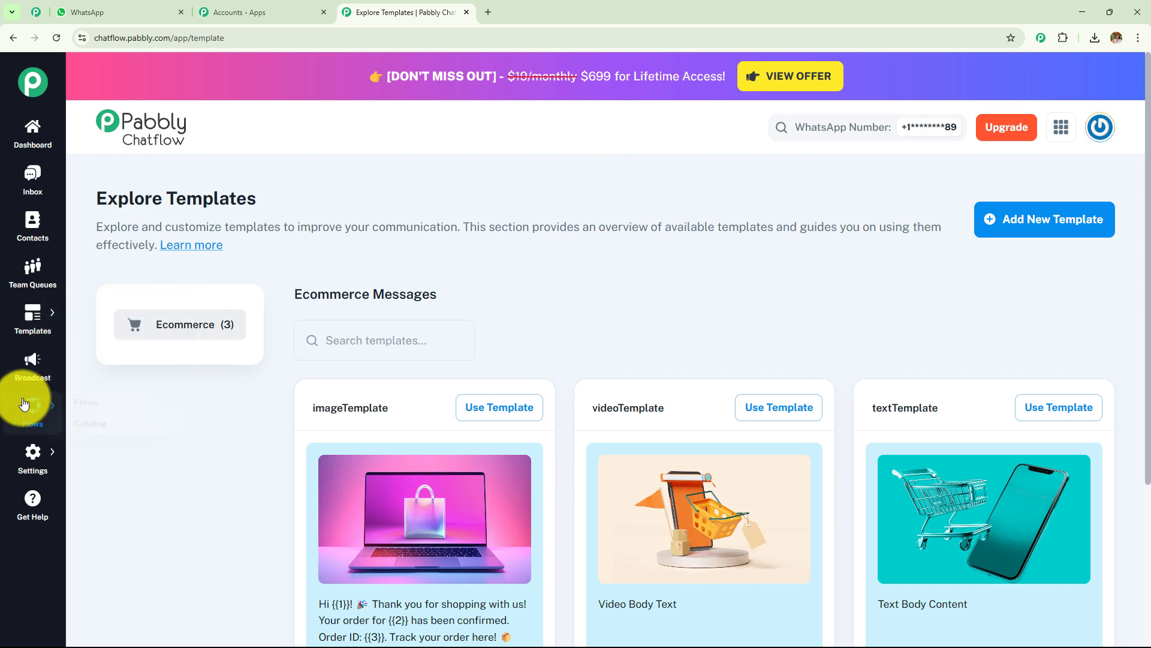
{"action": "left_click", "coordinate": [27, 373]}
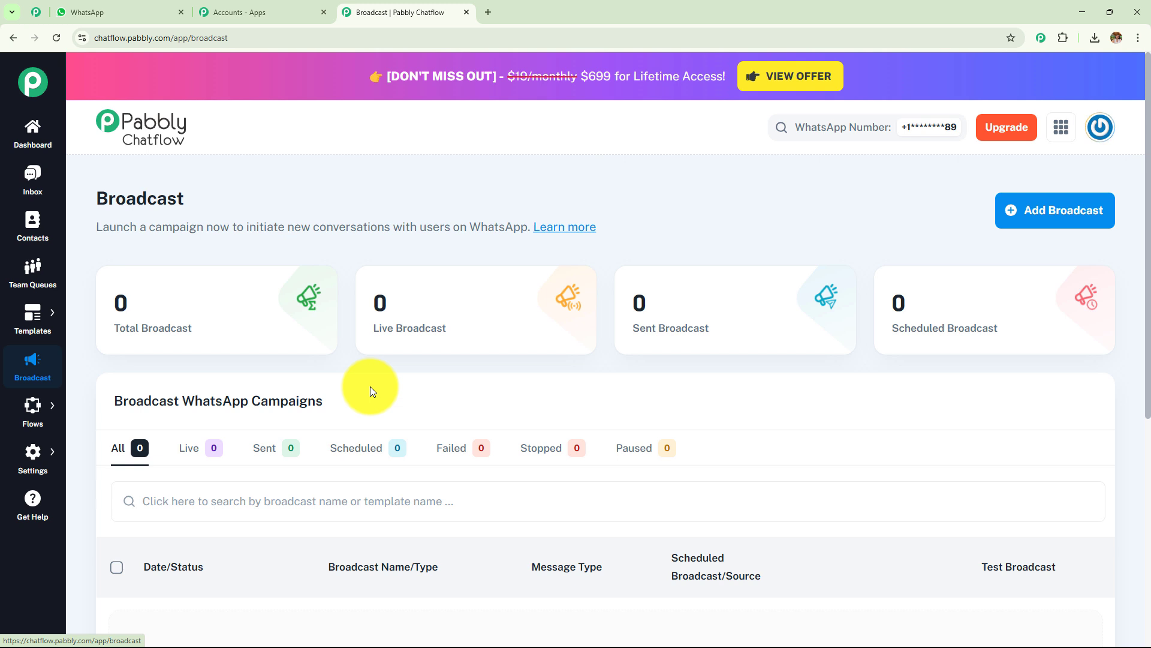
{"action": "mouse_move", "coordinate": [6, 414]}
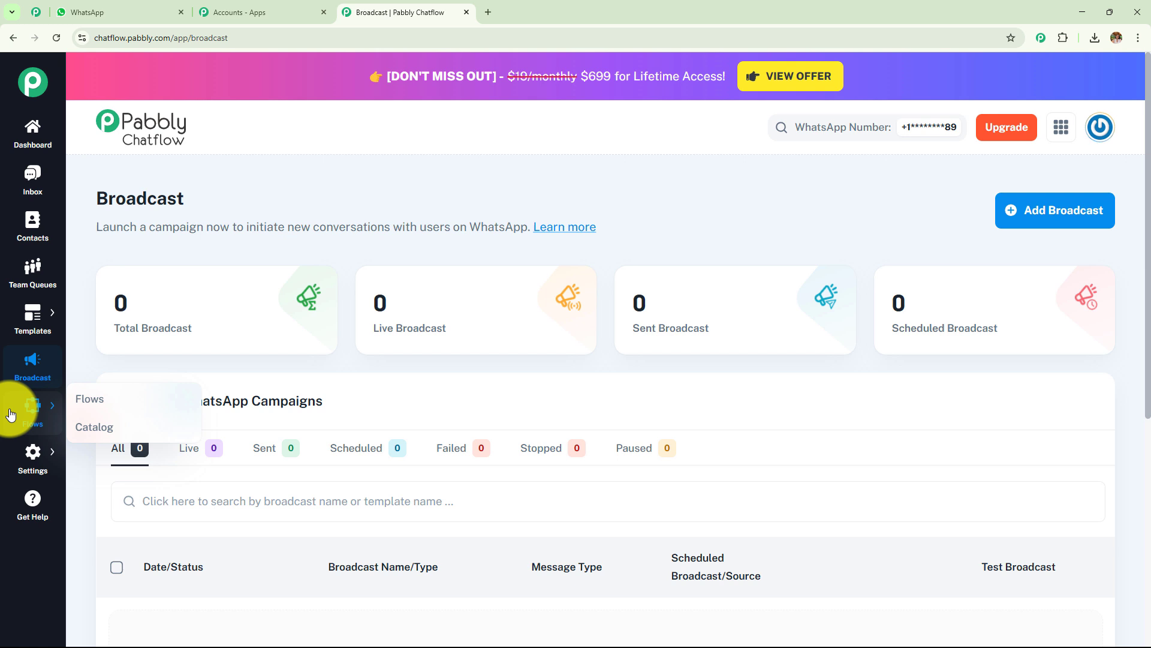
Step: Check the empty Flow Builder under Flows > Flows
{"action": "left_click", "coordinate": [79, 400]}
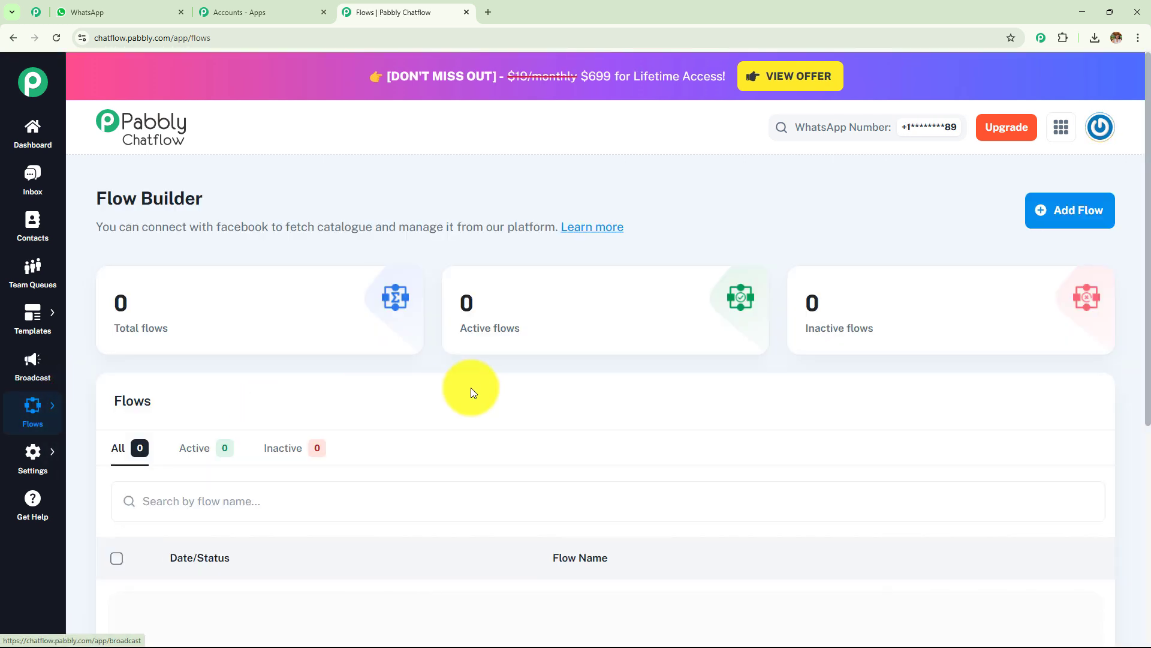
{"action": "scroll", "coordinate": [470, 388], "scroll_direction": "down", "scroll_amount": 5}
{"action": "scroll", "coordinate": [470, 388], "scroll_direction": "up", "scroll_amount": 3}
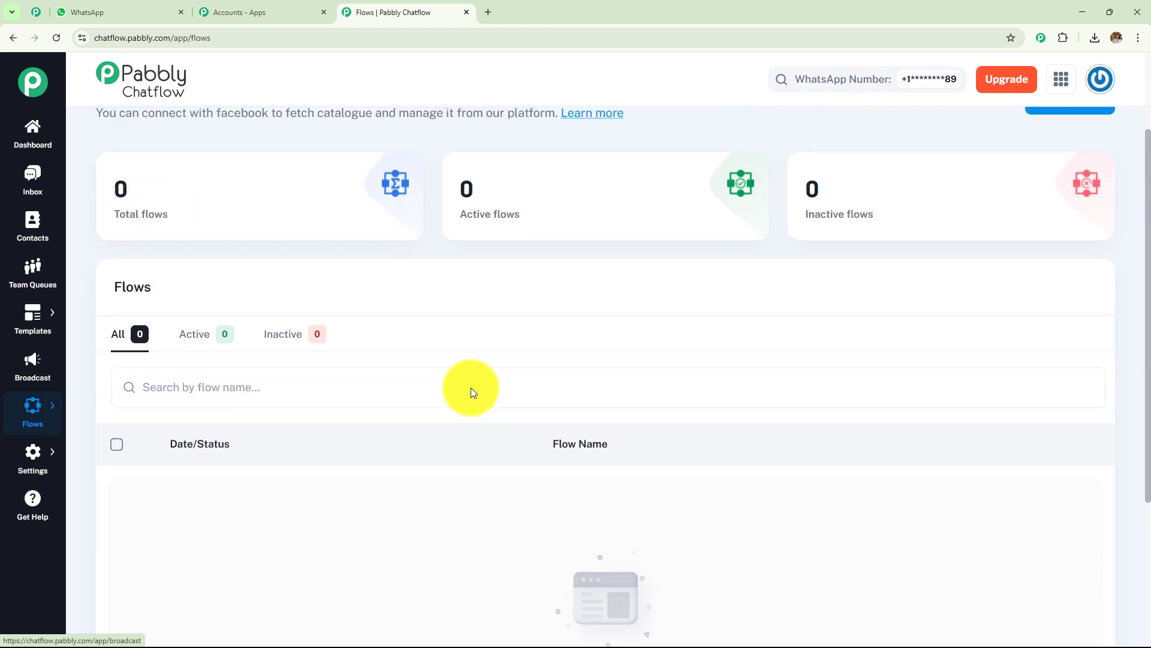
{"action": "scroll", "coordinate": [470, 387], "scroll_direction": "up", "scroll_amount": 2}
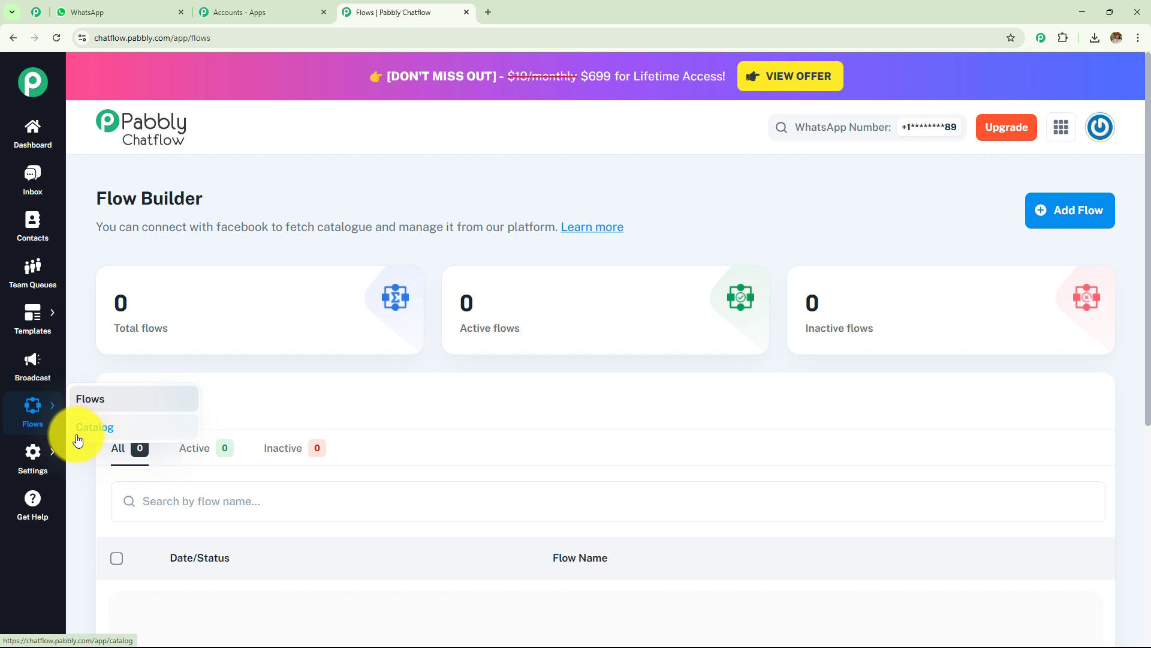
Step: Visit the Help & Tutorials page via Get Help, then return to the Dashboard
{"action": "mouse_move", "coordinate": [18, 464]}
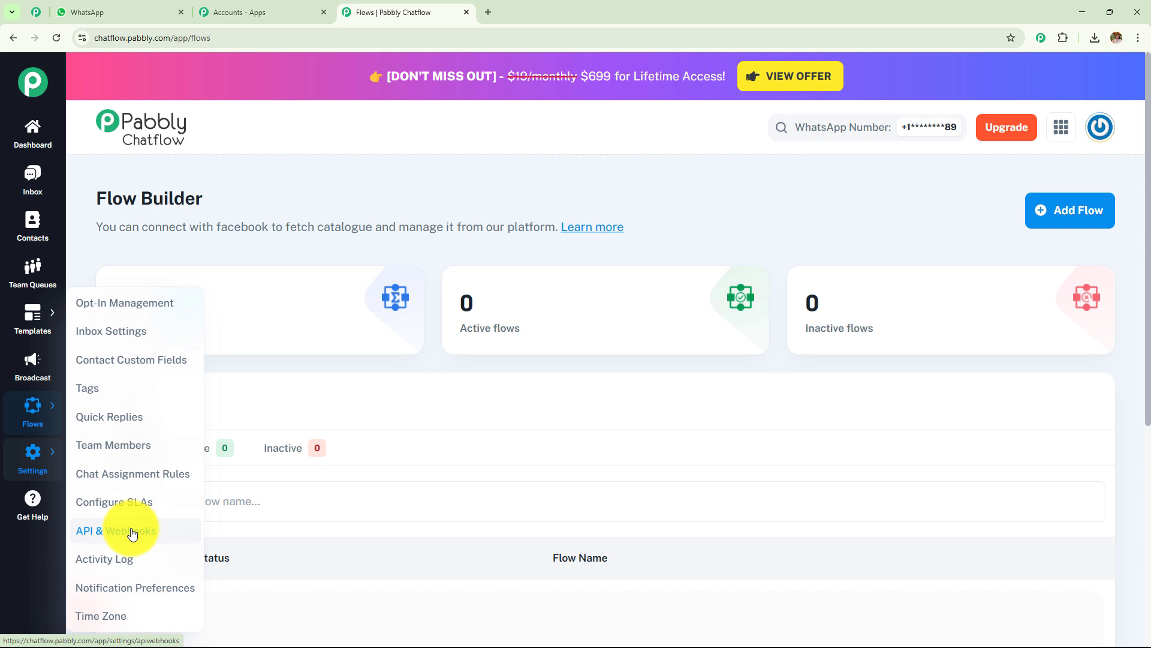
{"action": "left_click", "coordinate": [19, 502]}
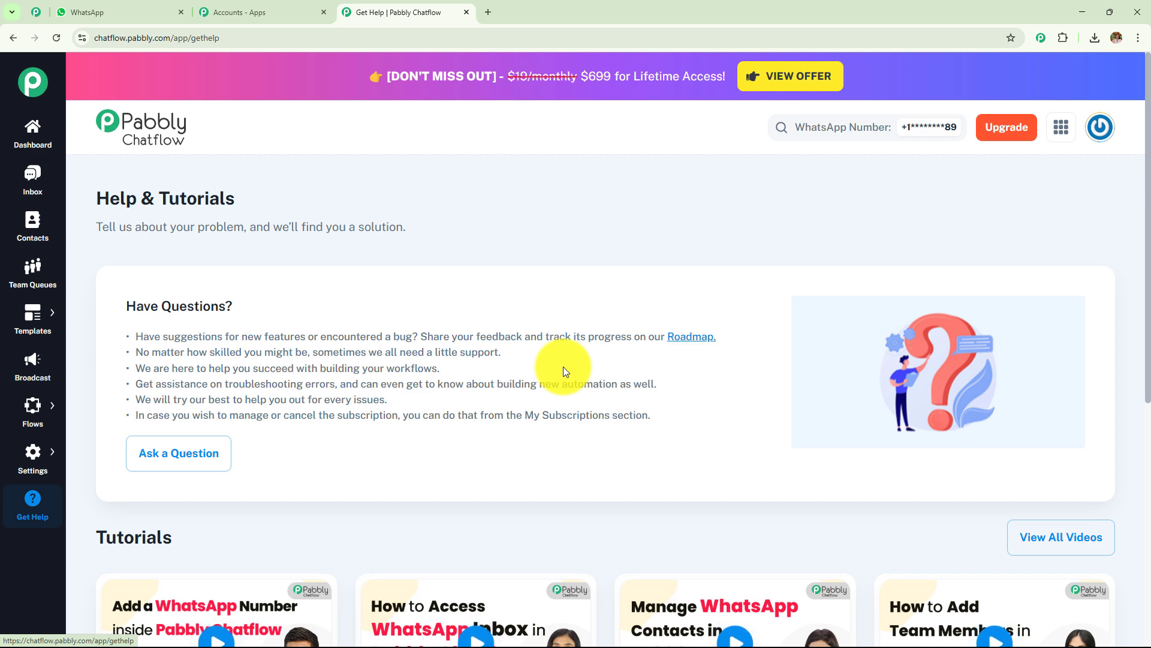
{"action": "left_click", "coordinate": [33, 132]}
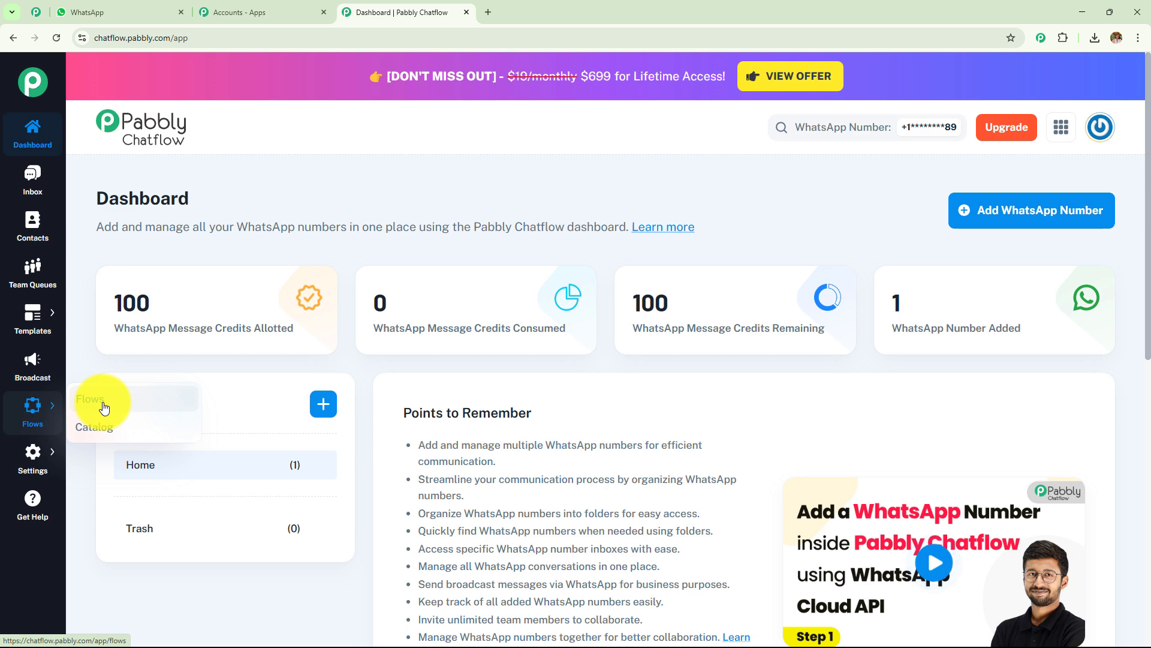
{"action": "left_click", "coordinate": [32, 414]}
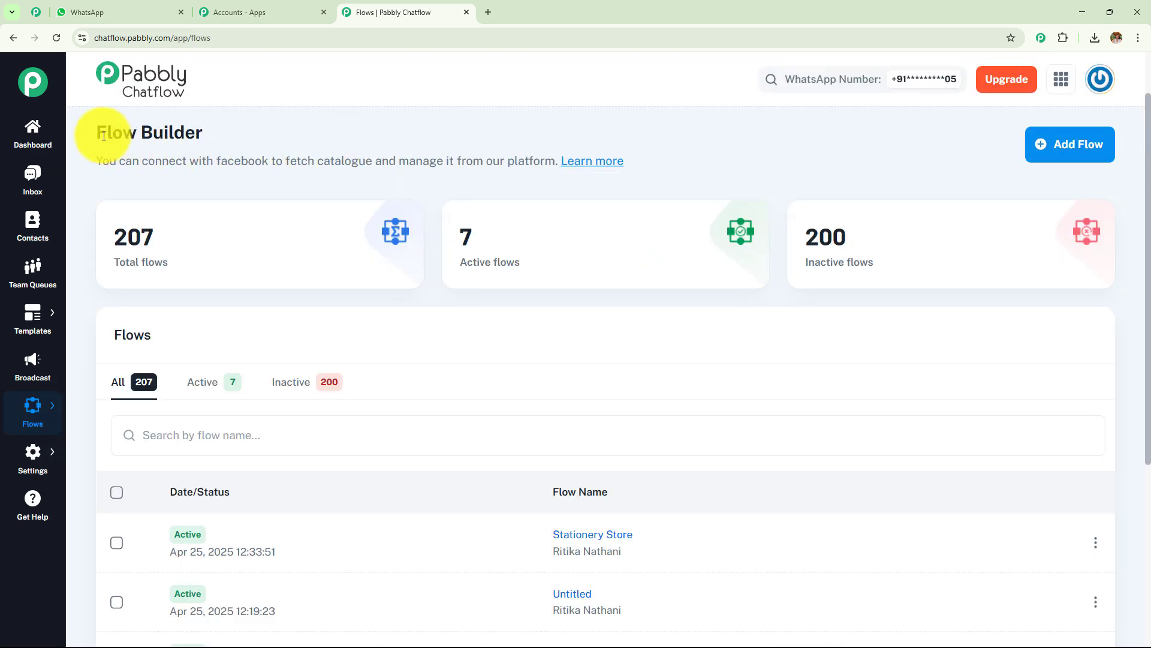
{"action": "left_click_drag", "start_coordinate": [107, 133], "coordinate": [347, 127]}
{"action": "left_click", "coordinate": [851, 125]}
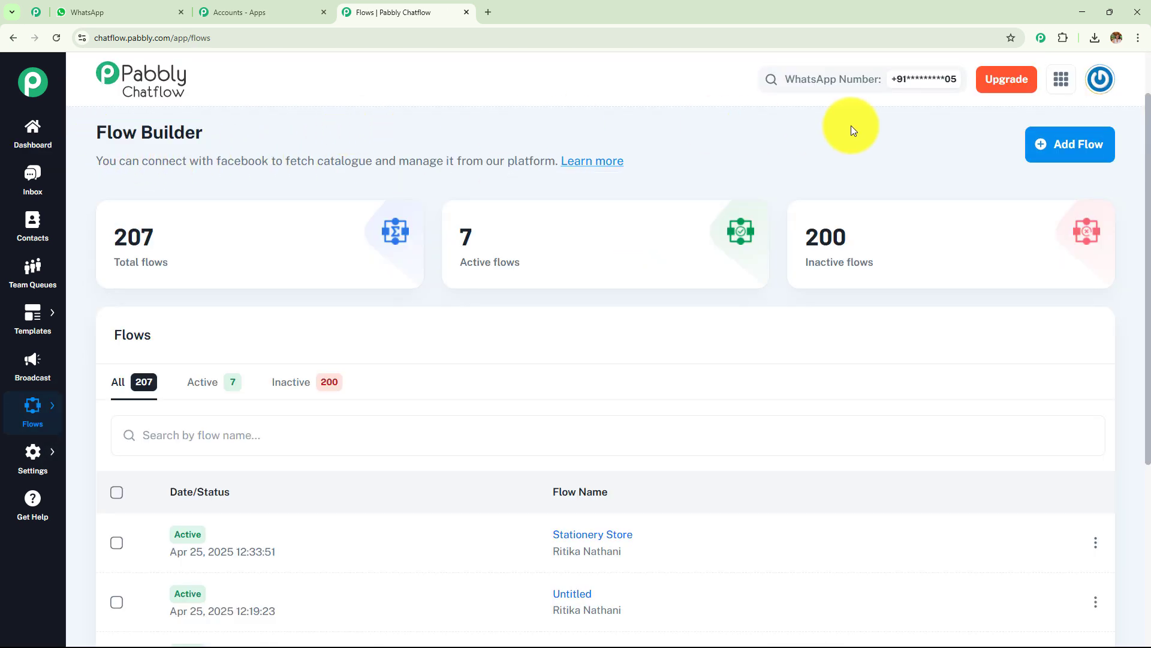
{"action": "left_click", "coordinate": [1071, 153]}
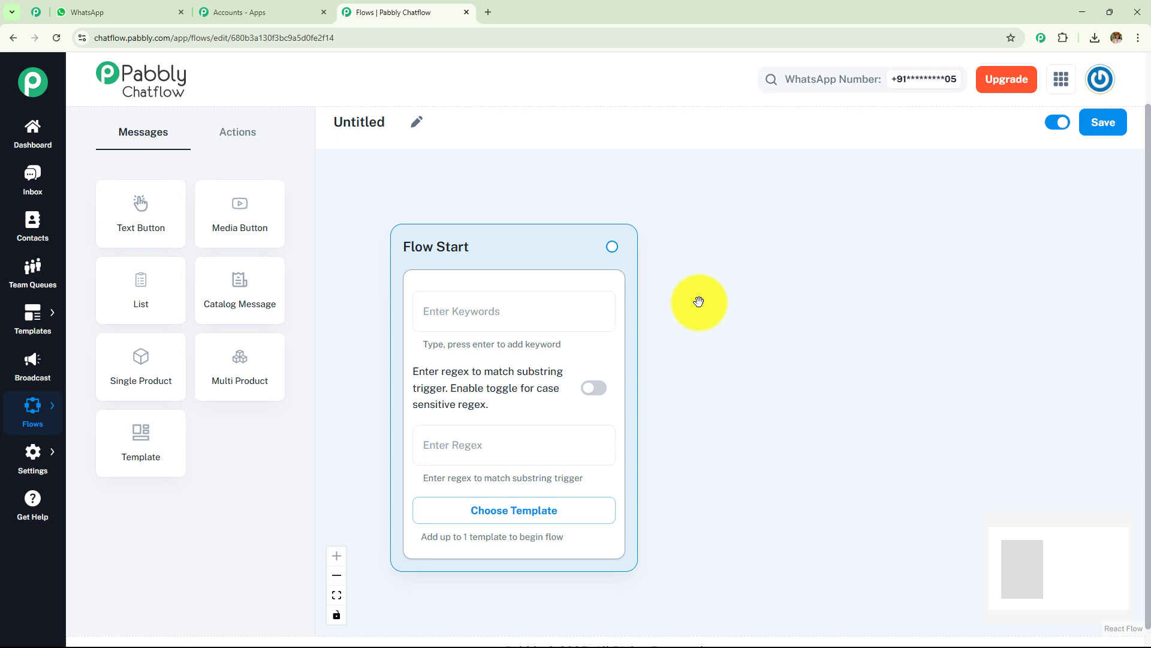
{"action": "left_click", "coordinate": [242, 132]}
{"action": "left_click", "coordinate": [163, 138]}
{"action": "left_click", "coordinate": [218, 133]}
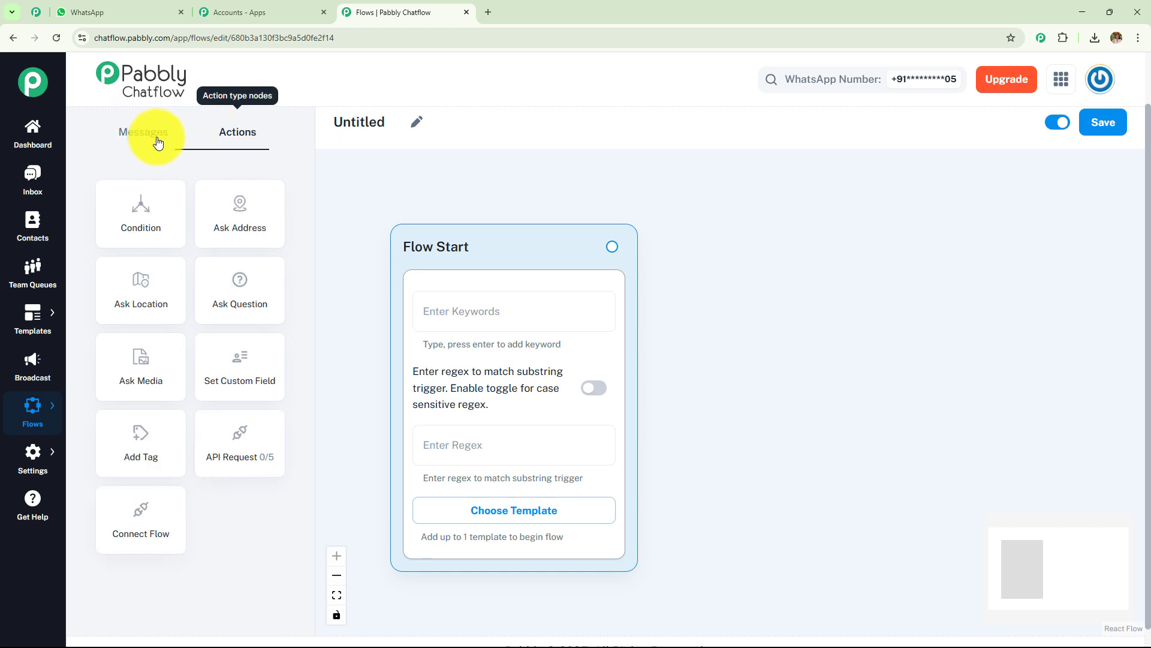
{"action": "left_click", "coordinate": [154, 142]}
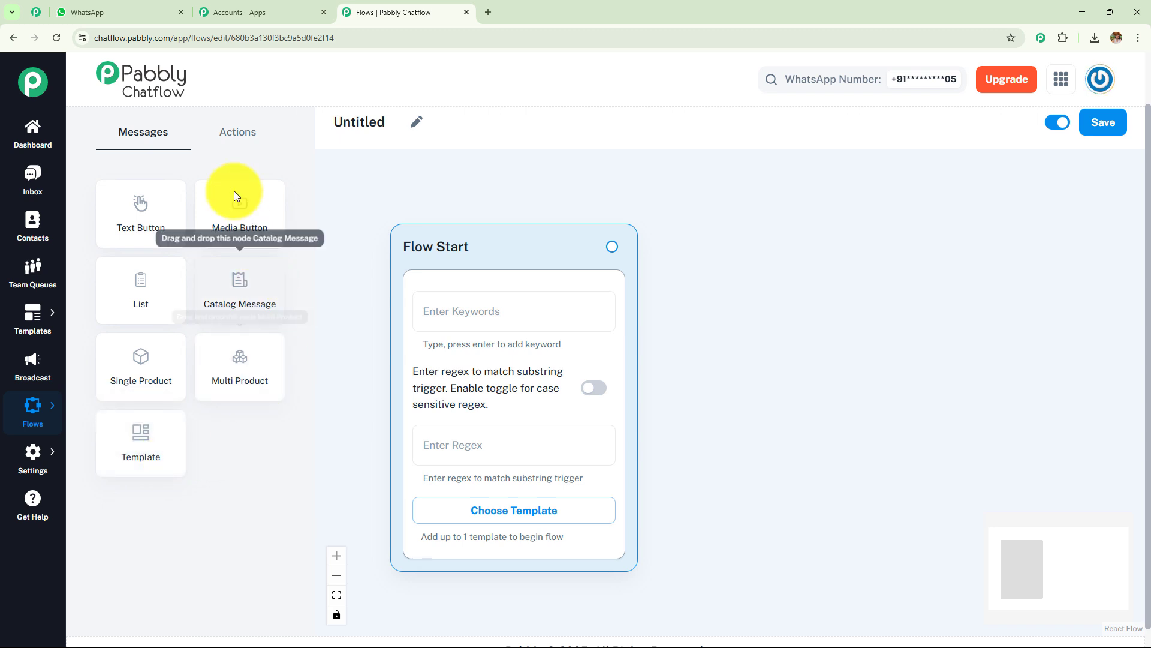
Step: Show the Actions node list in the left panel, checking Messages once more in between
{"action": "left_click", "coordinate": [234, 142]}
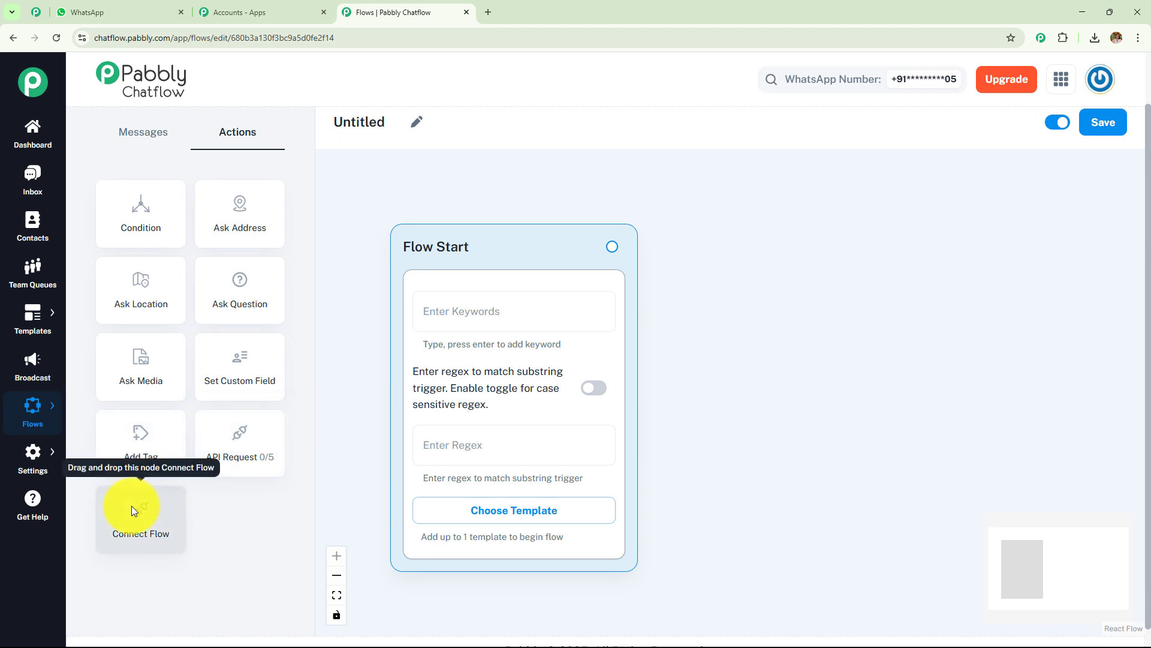
{"action": "left_click", "coordinate": [144, 144]}
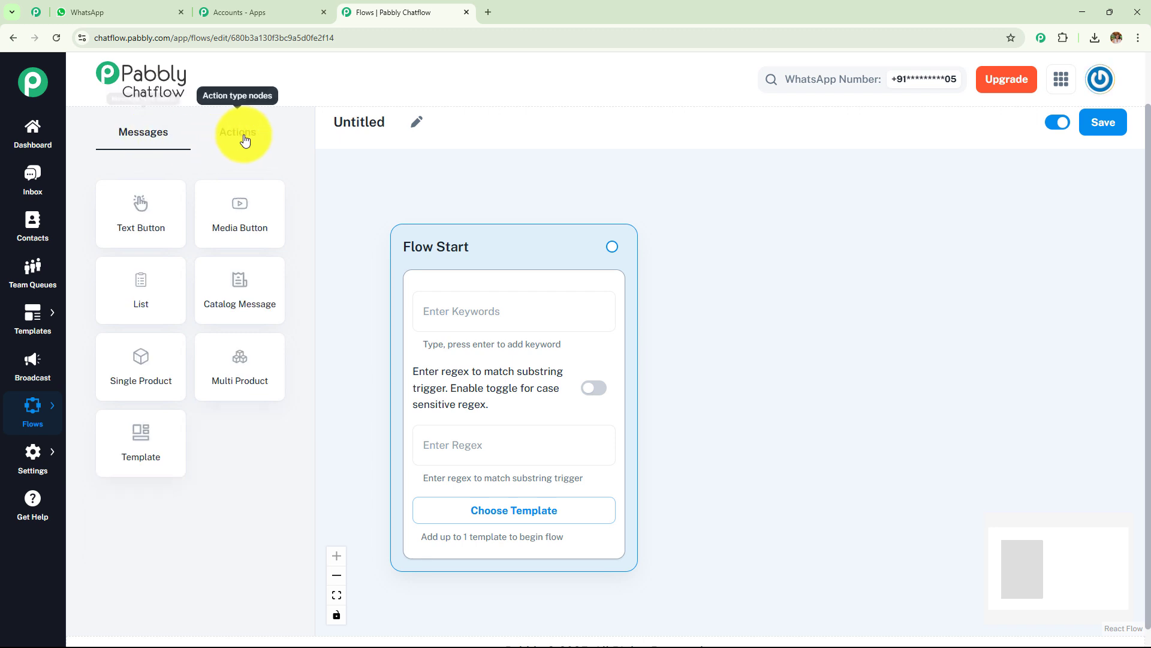
{"action": "left_click", "coordinate": [243, 139]}
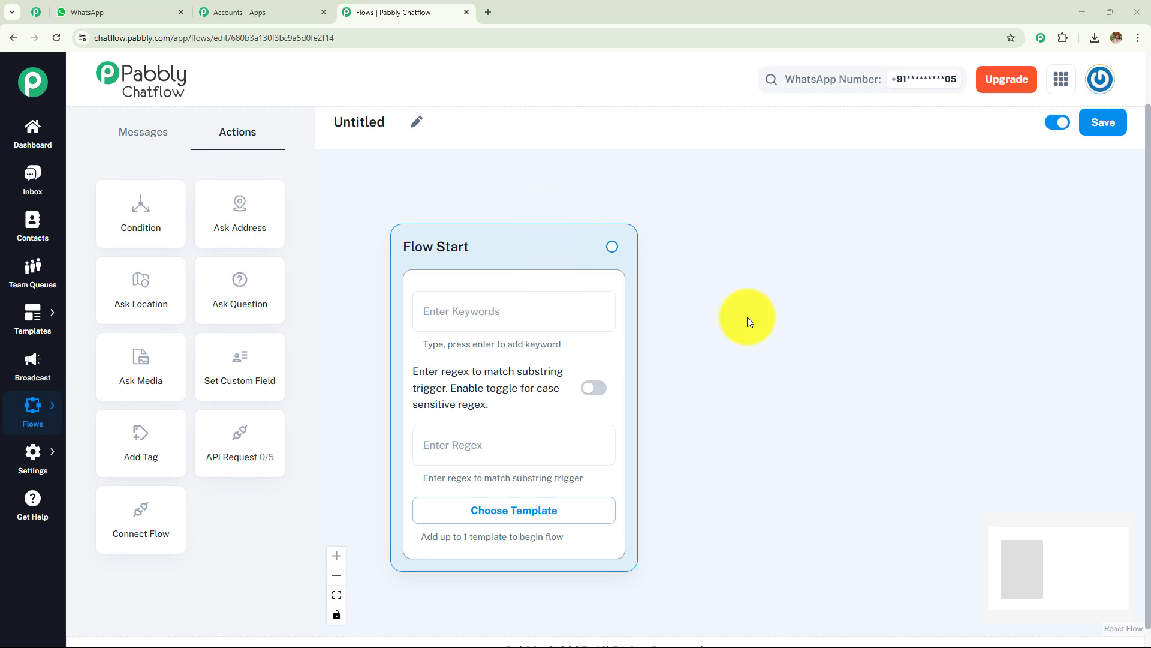
Step: Rename the flow from Untitled to 'WhatsApp Chatbot for Your Tutoring Service'
{"action": "left_click", "coordinate": [417, 125]}
{"action": "left_click_drag", "start_coordinate": [399, 122], "coordinate": [307, 121]}
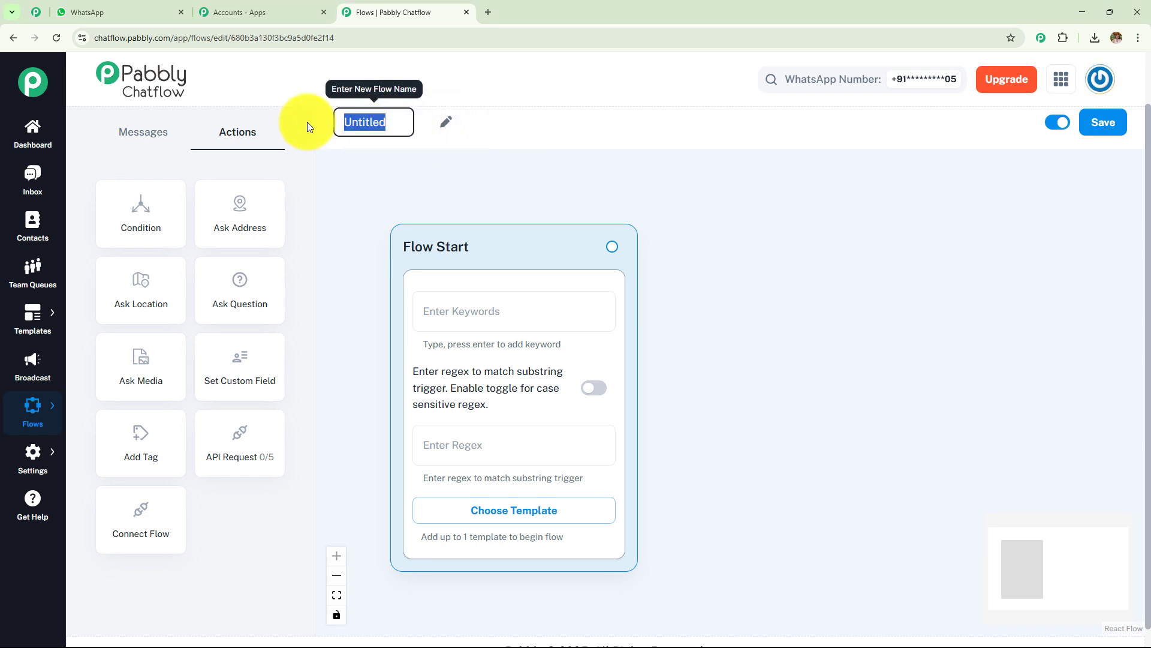
{"action": "key", "text": "BackSpace"}
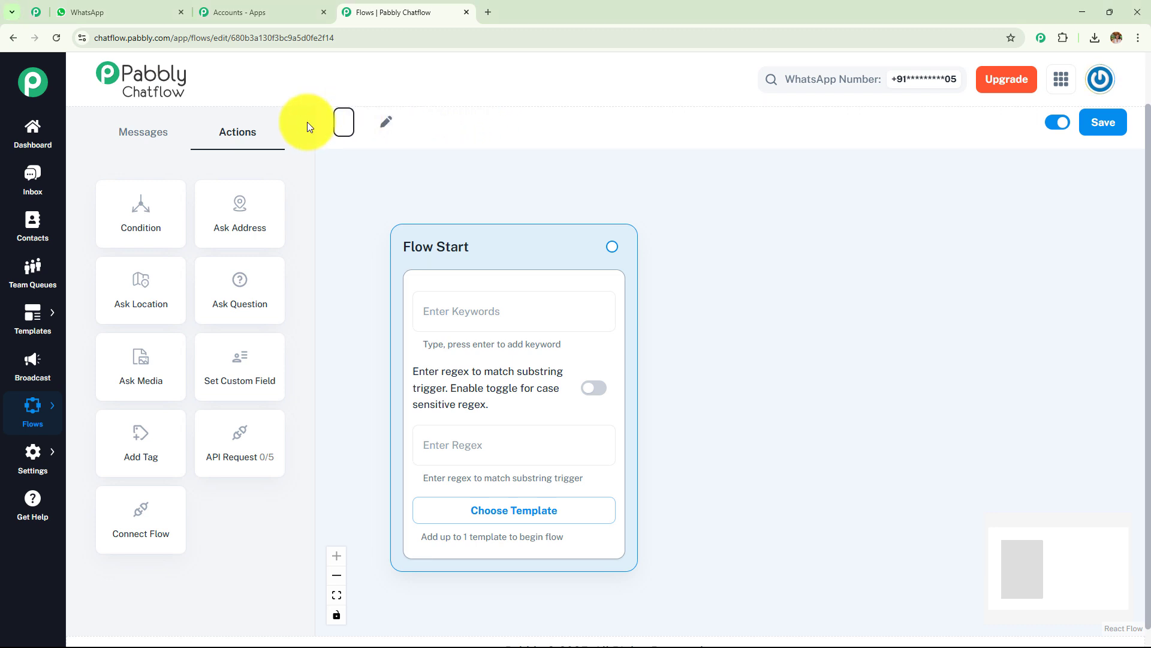
{"action": "type", "text": "WhatsApp Chatbot for Your Tutoring Service"}
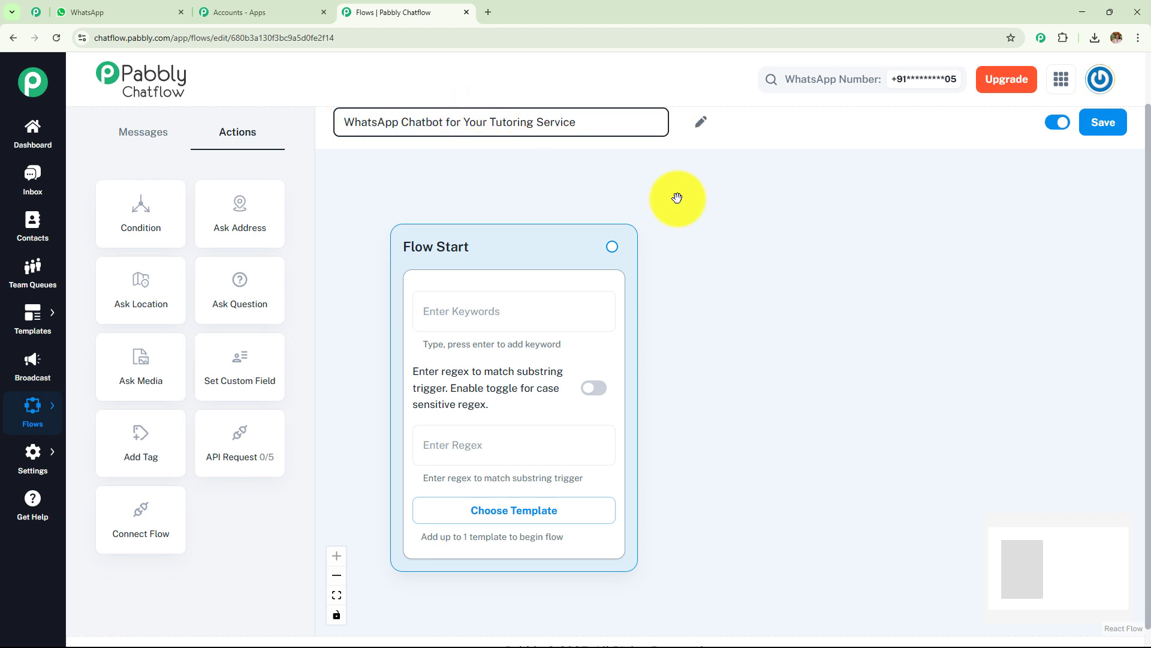
{"action": "left_click", "coordinate": [793, 245]}
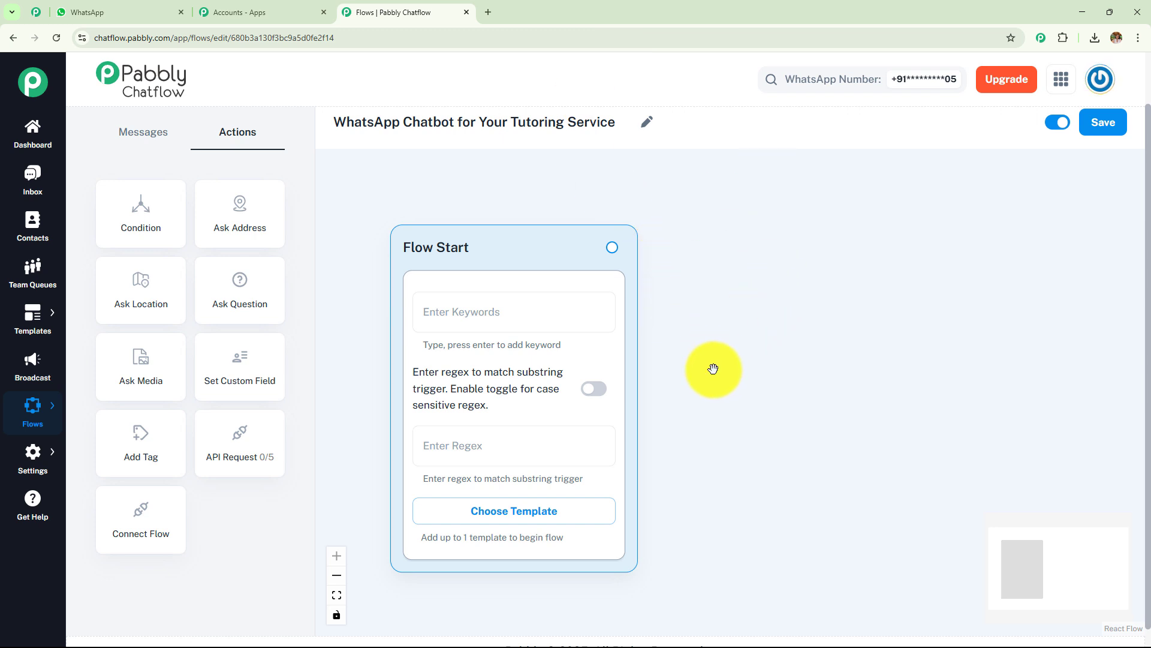
Step: Add Hey, Hello and Hi as the Flow Start trigger keywords, then switch to WhatsApp Web
{"action": "left_click_drag", "start_coordinate": [714, 377], "coordinate": [685, 361]}
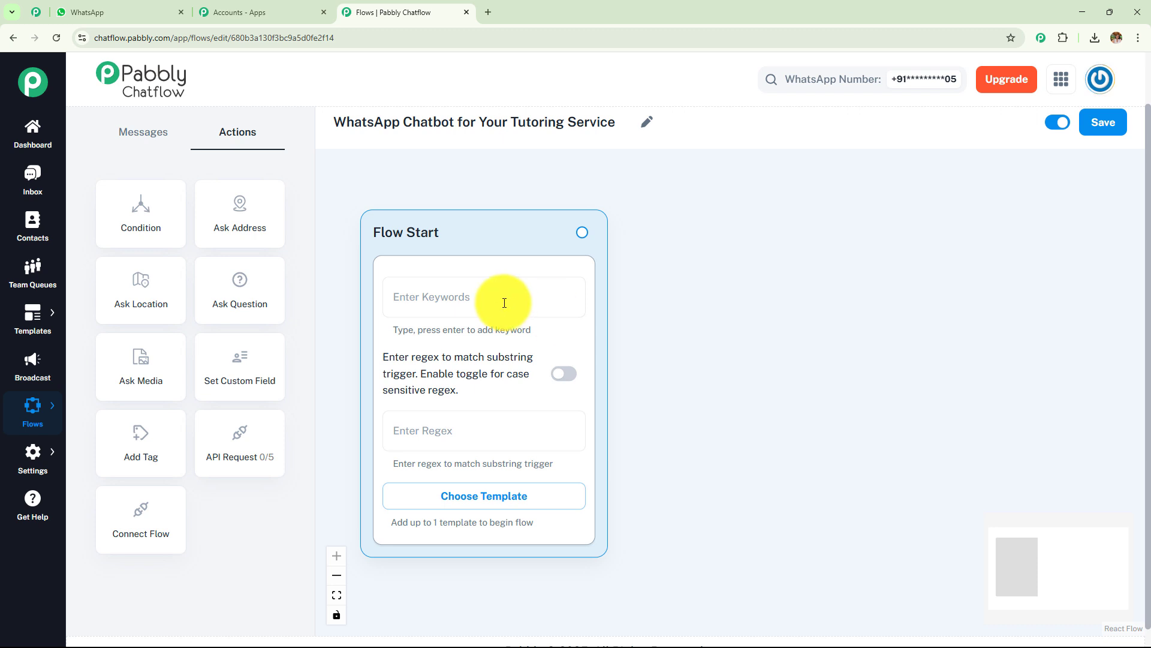
{"action": "left_click", "coordinate": [484, 309]}
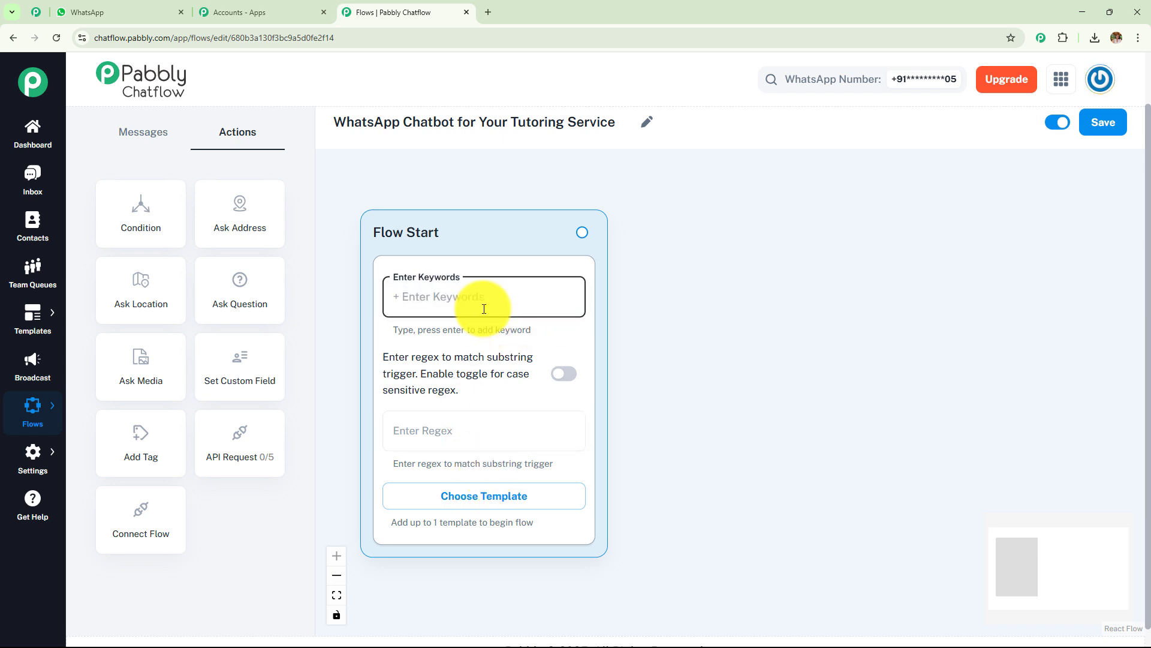
{"action": "type", "text": "Hey"}
{"action": "key", "text": "Return"}
{"action": "type", "text": "Hello"}
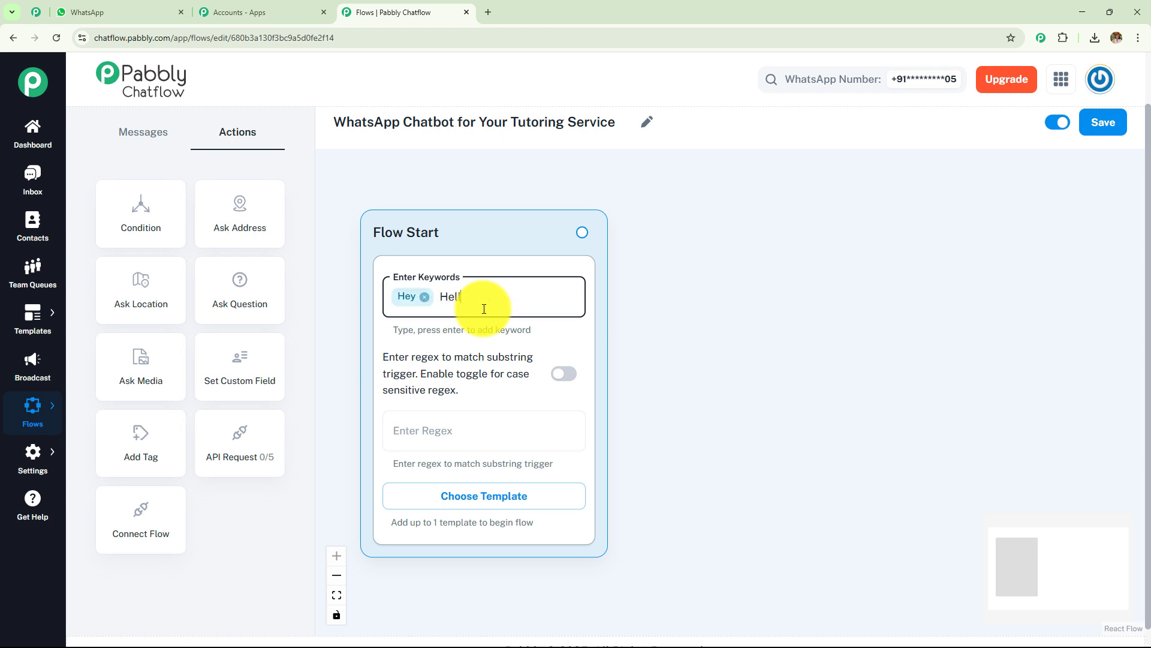
{"action": "key", "text": "Return"}
{"action": "type", "text": "Hi"}
{"action": "key", "text": "Return"}
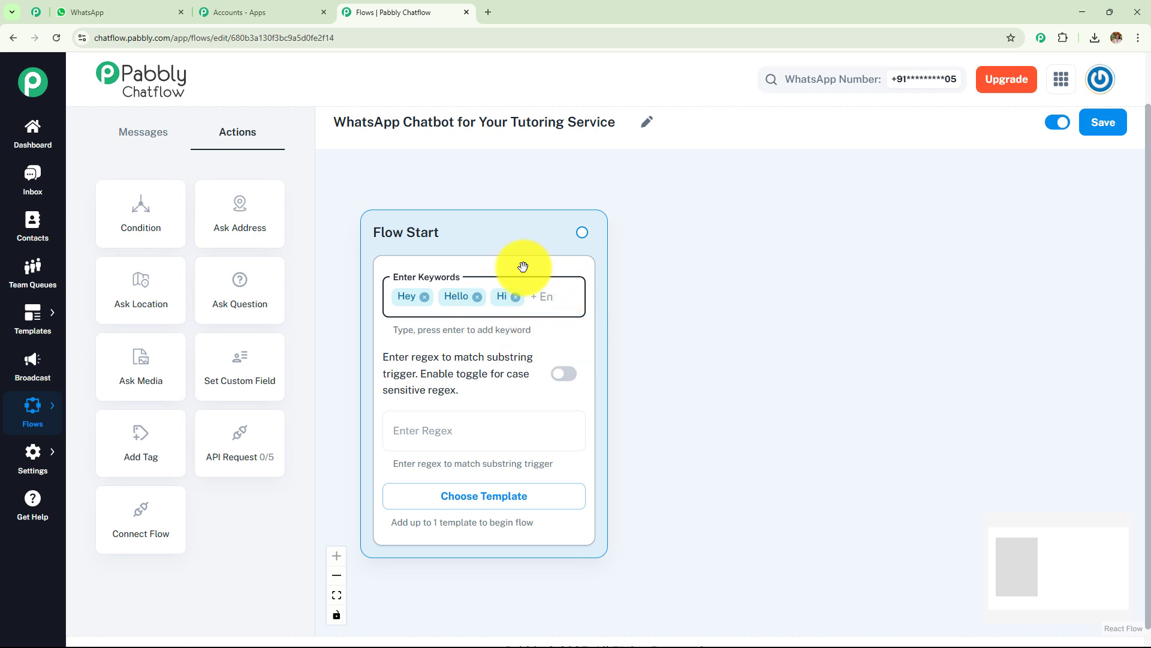
{"action": "left_click", "coordinate": [90, 12]}
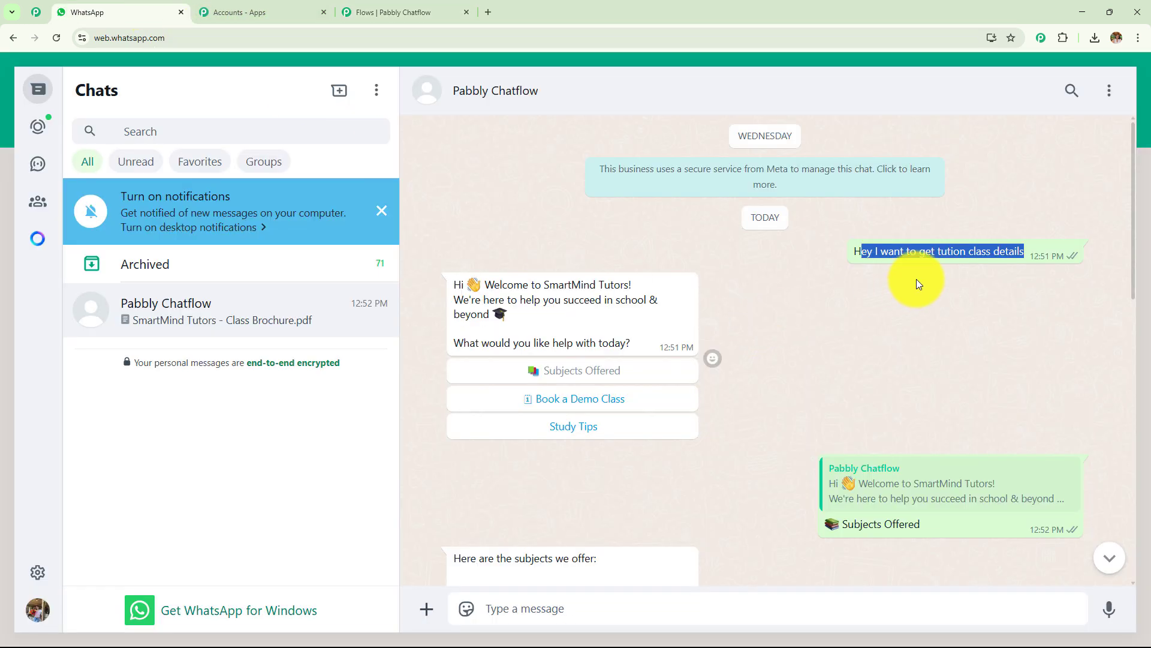
Step: Look over the tution class test message and the bot's welcome reply, then return to the flow editor
{"action": "left_click_drag", "start_coordinate": [910, 251], "coordinate": [986, 252]}
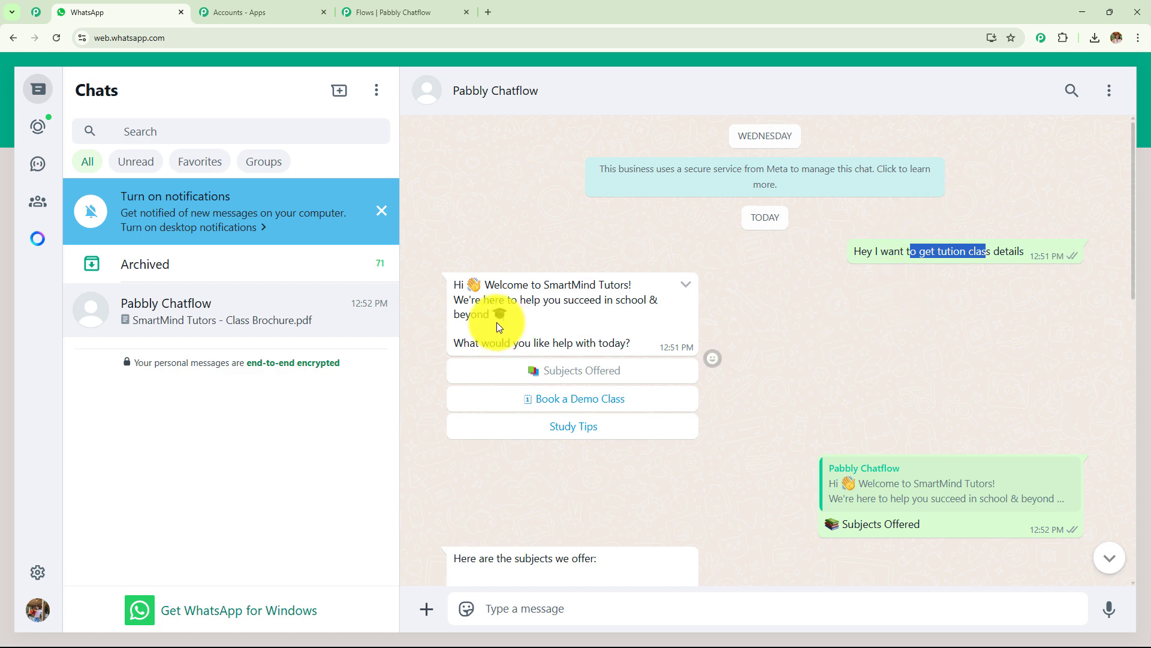
{"action": "left_click_drag", "start_coordinate": [460, 284], "coordinate": [662, 364]}
{"action": "left_click", "coordinate": [700, 330]}
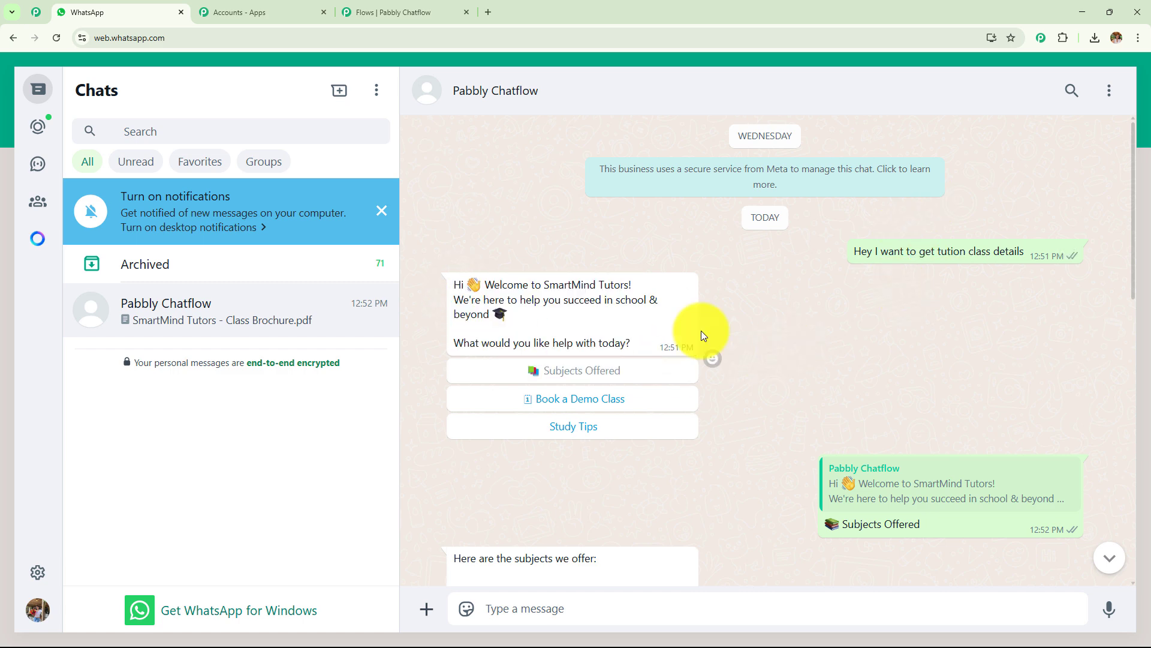
{"action": "left_click", "coordinate": [384, 12]}
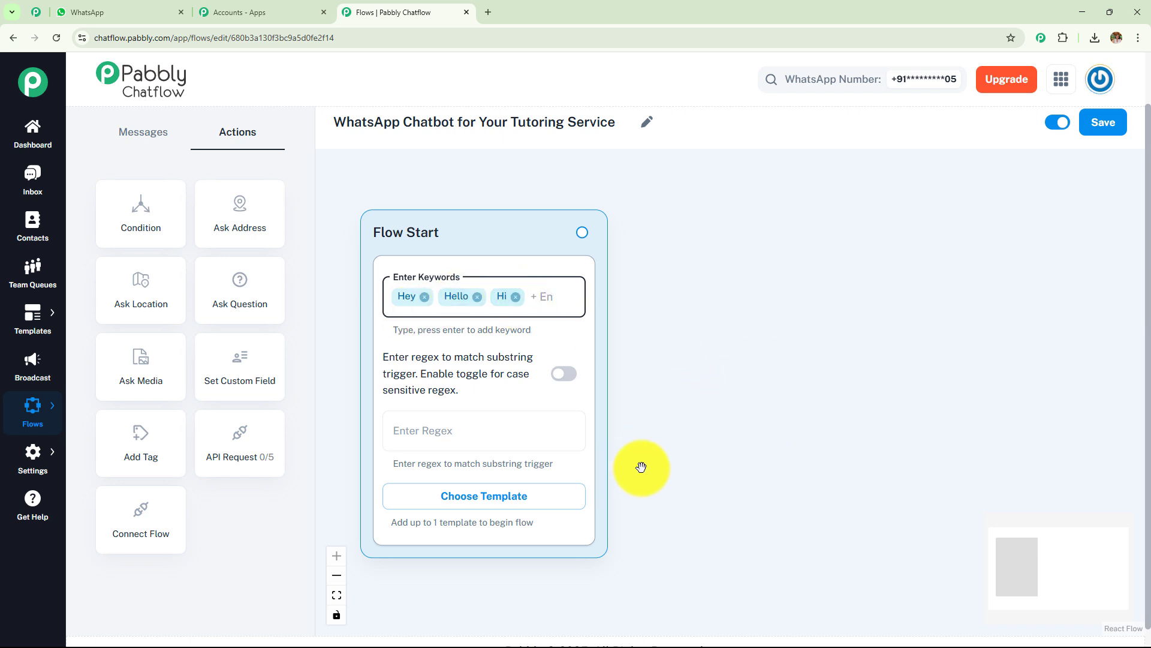
Step: Paste the regex \b(class|enroll|tution)\b into the Flow Start's Enter Regex field
{"action": "left_click", "coordinate": [515, 444]}
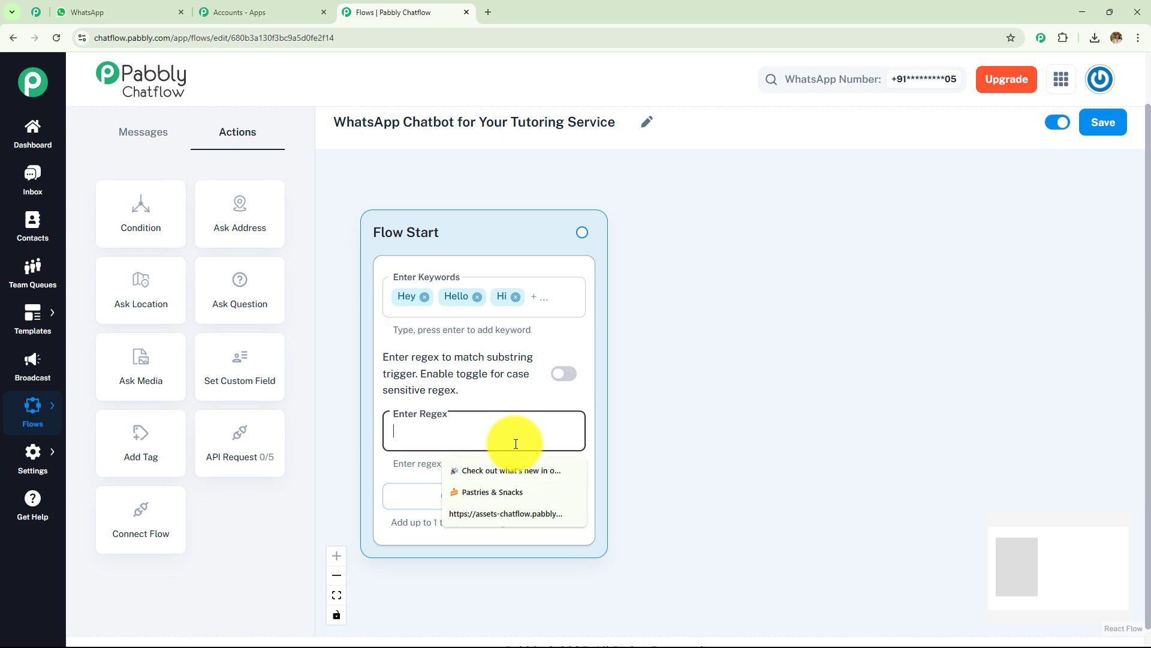
{"action": "type", "text": "\\b(class|enroll|tution)\\b"}
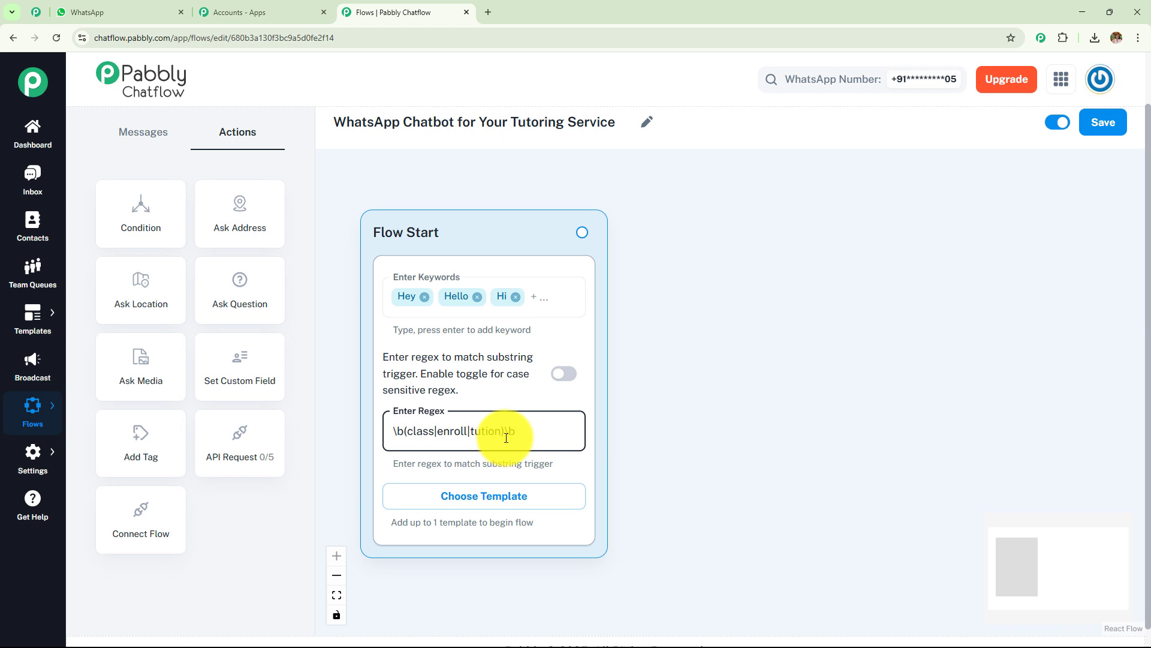
Step: Check the tution class test message in WhatsApp Web and return to the flow editor
{"action": "left_click", "coordinate": [106, 19]}
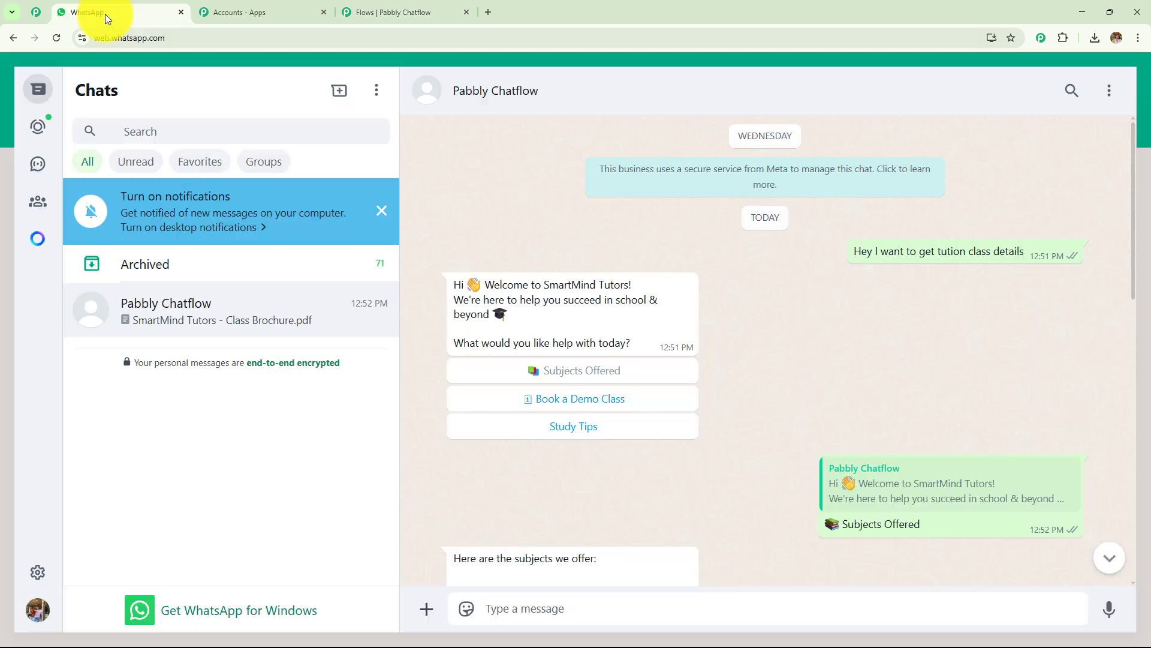
{"action": "left_click", "coordinate": [390, 12]}
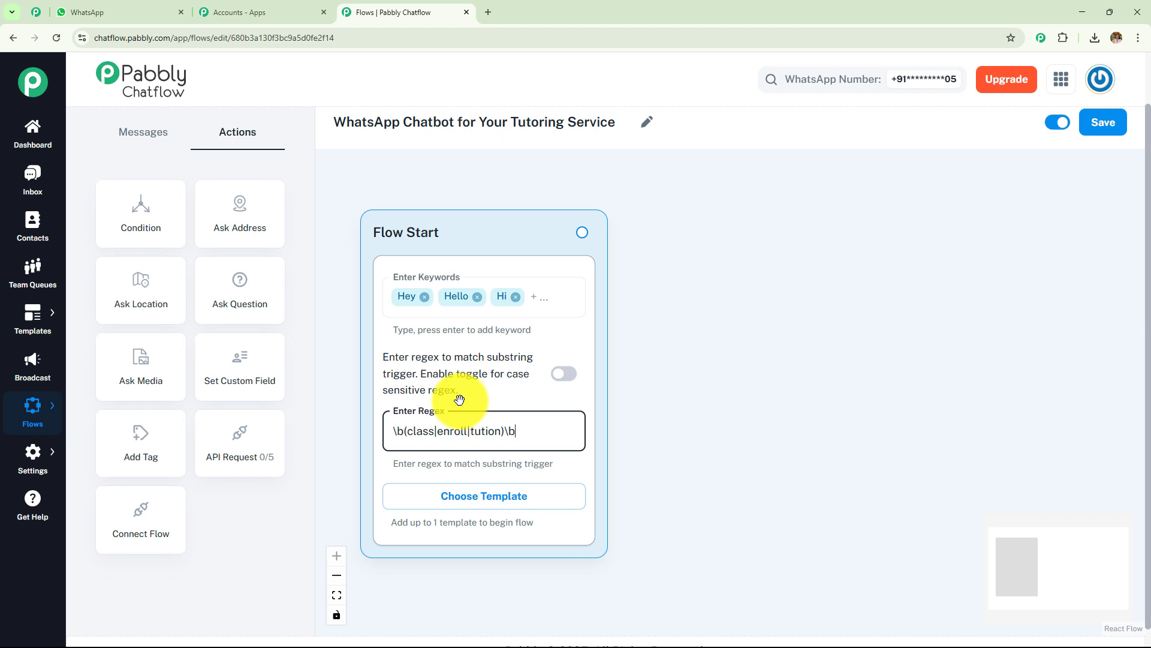
Step: Turn on the case-sensitive toggle for the Flow Start regex trigger
{"action": "left_click", "coordinate": [565, 376]}
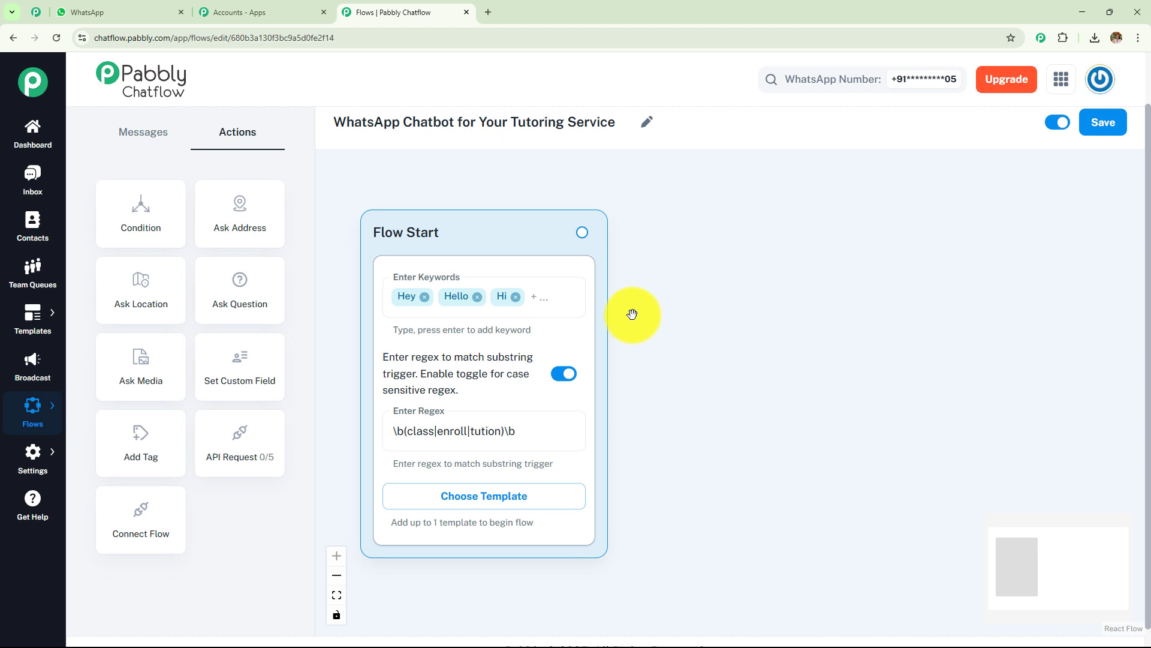
Step: Link a Text + Button Message node from Flow Start and position it nearby
{"action": "left_click_drag", "start_coordinate": [583, 233], "coordinate": [863, 227]}
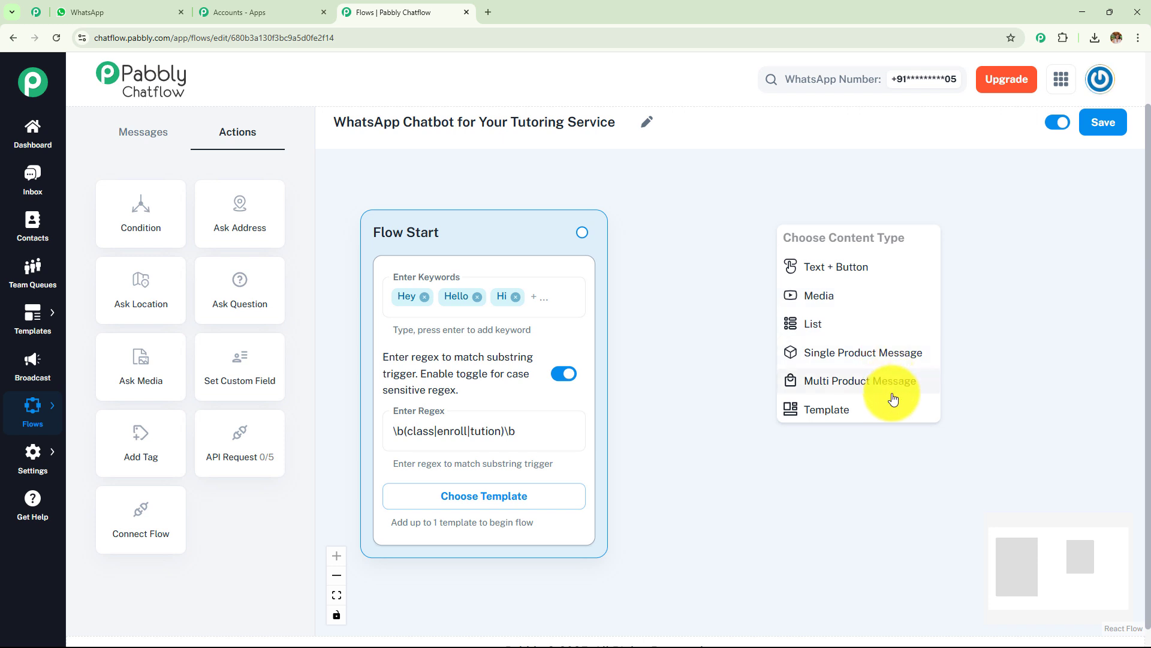
{"action": "left_click", "coordinate": [883, 263]}
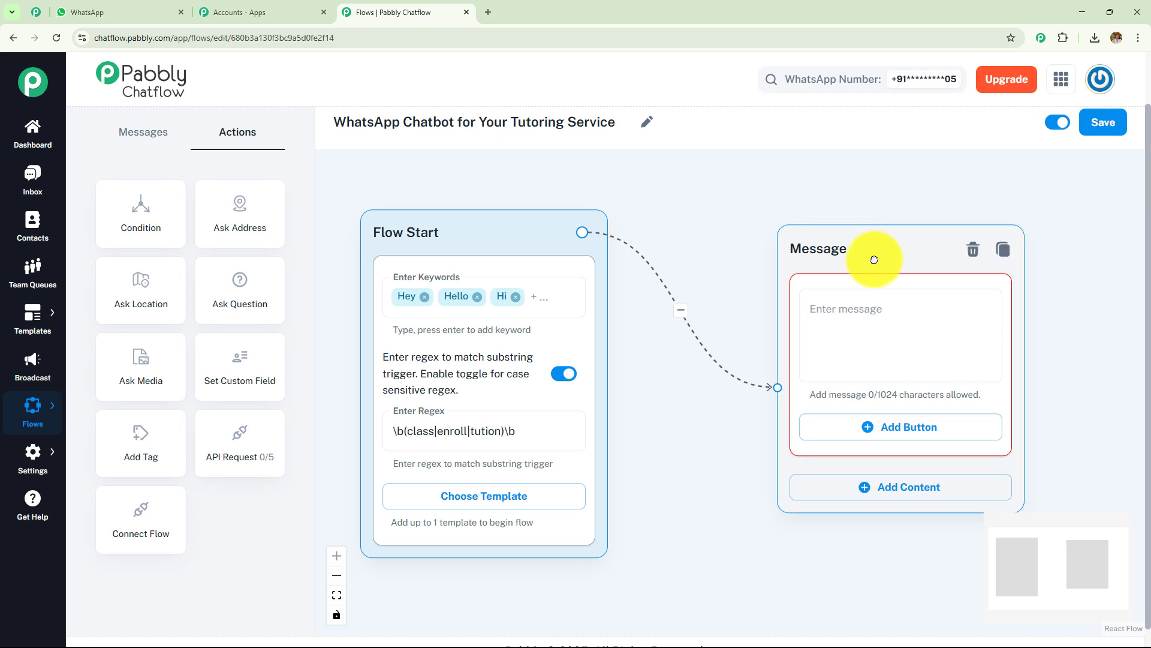
{"action": "left_click_drag", "start_coordinate": [874, 257], "coordinate": [800, 240]}
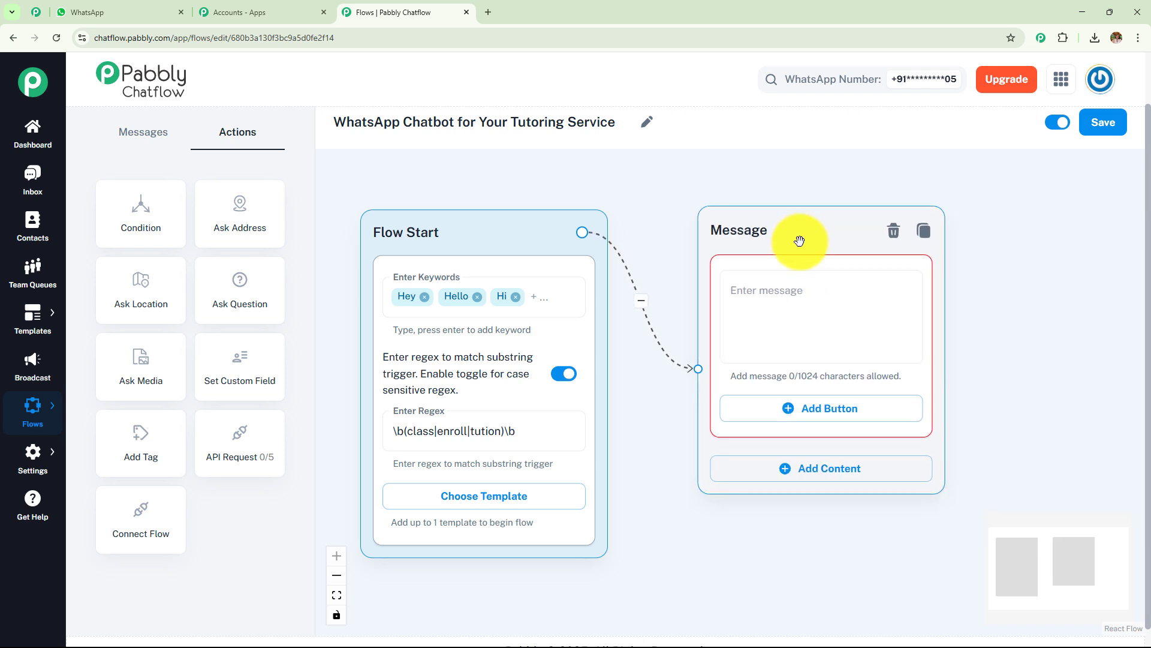
{"action": "left_click", "coordinate": [806, 298]}
Step: Paste the SmartMind Tutors welcome text and add two reply button fields
{"action": "key", "text": "ctrl+v"}
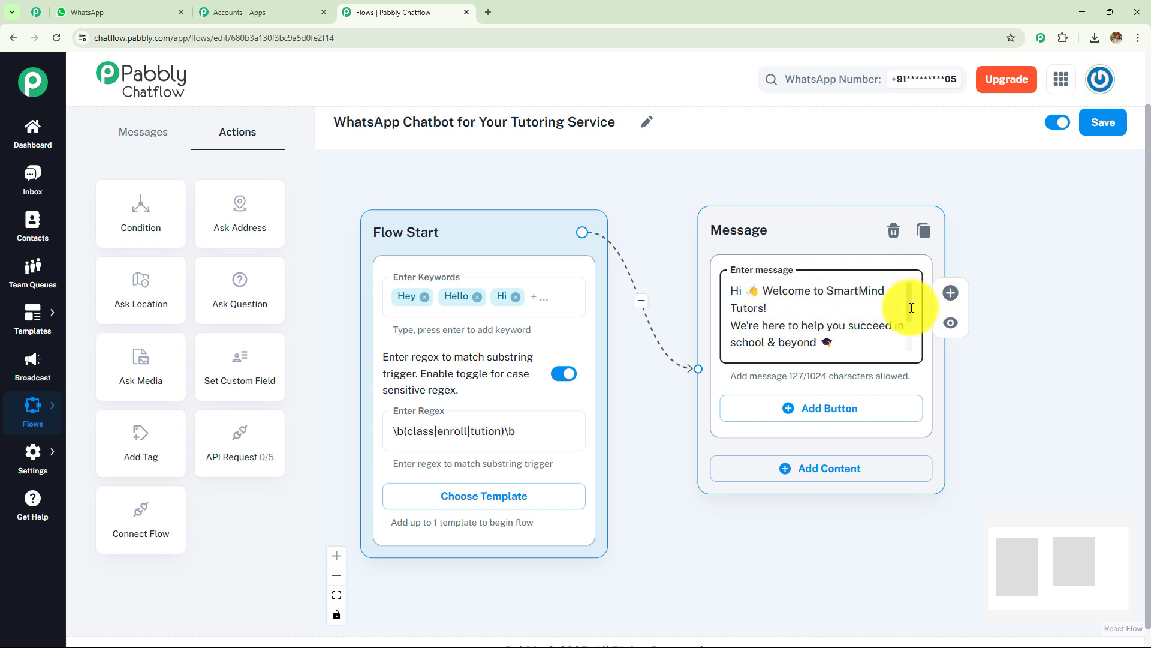
{"action": "left_click_drag", "start_coordinate": [911, 308], "coordinate": [912, 353]}
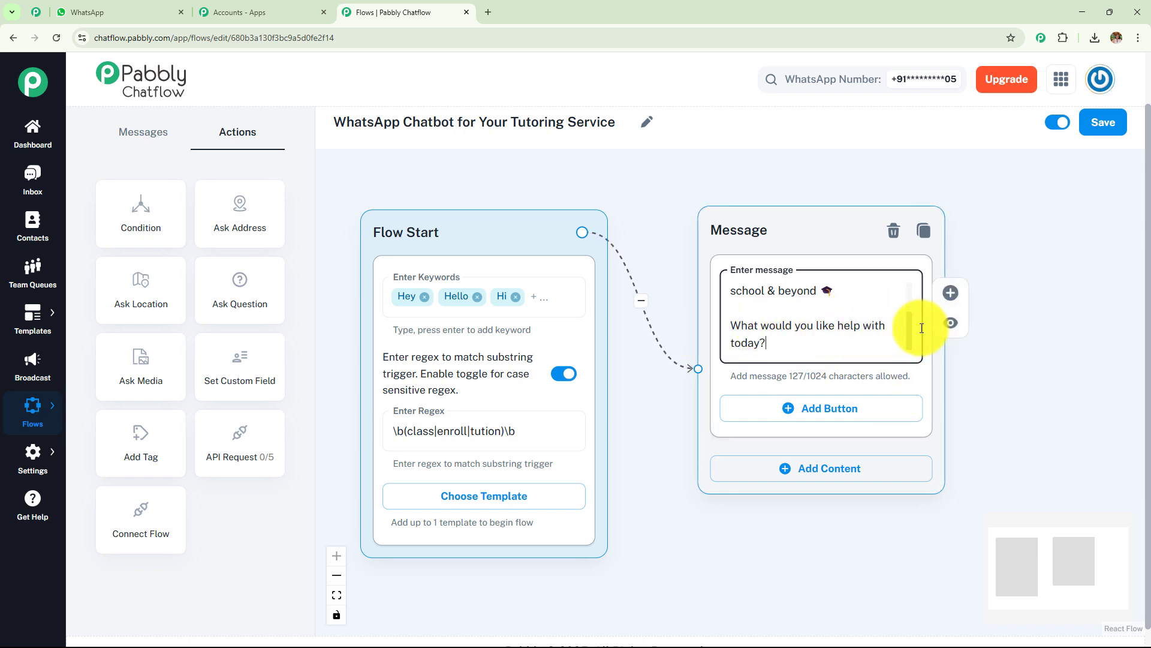
{"action": "left_click", "coordinate": [834, 423]}
{"action": "left_click", "coordinate": [823, 477]}
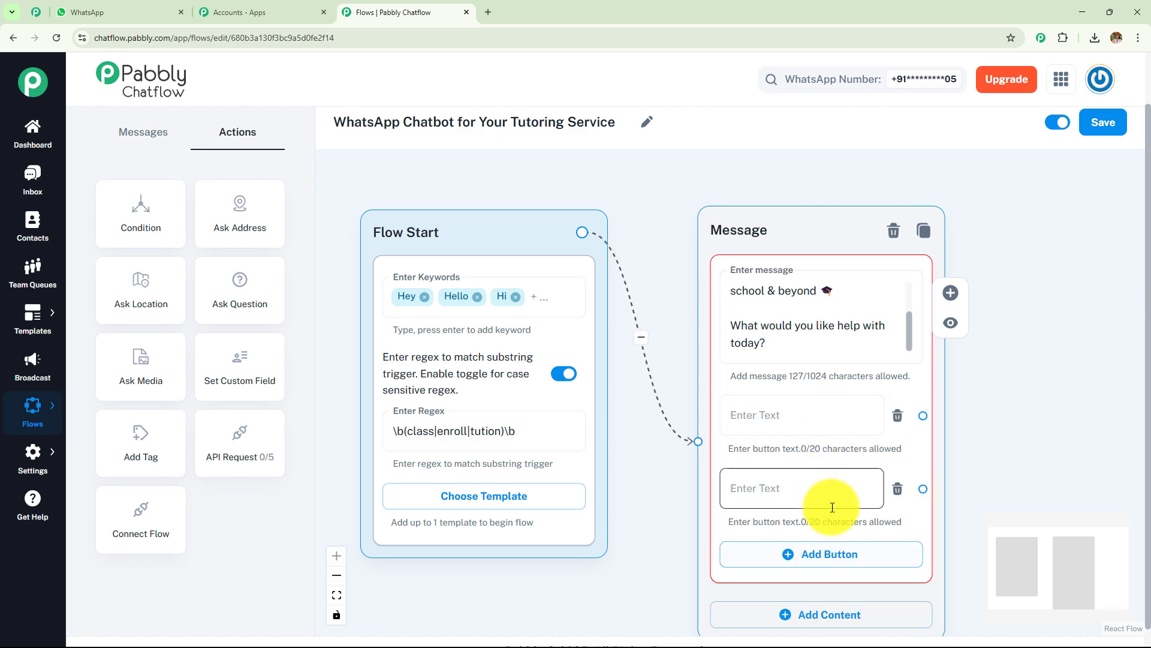
Step: Add a third blank button field beneath the welcome message
{"action": "left_click", "coordinate": [75, 12]}
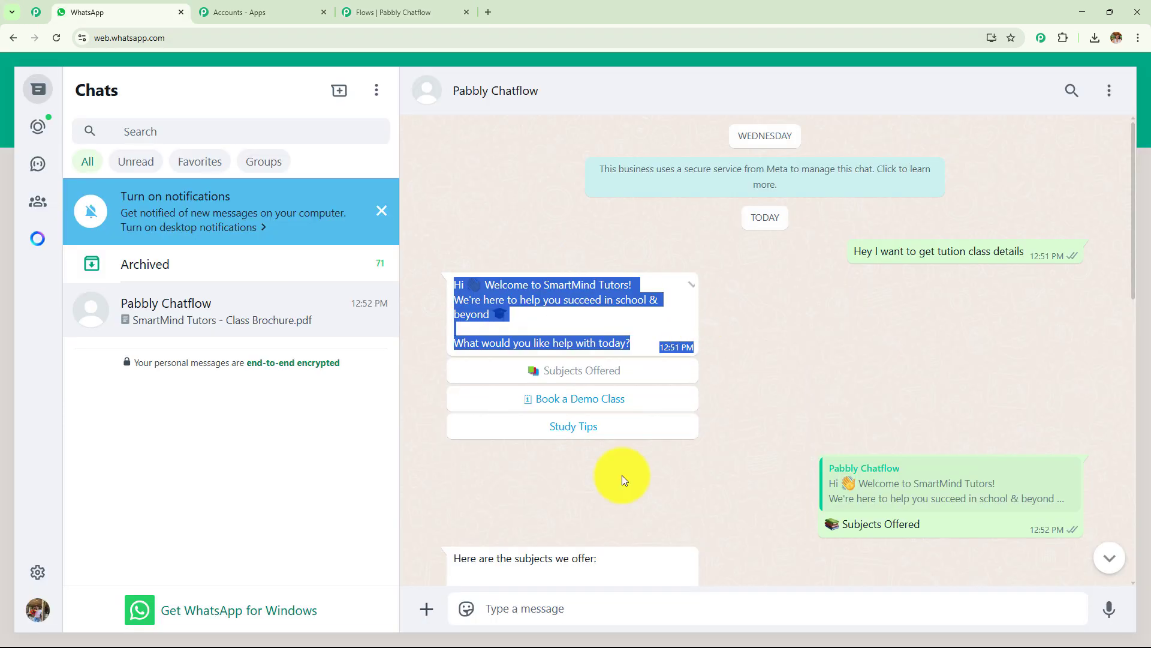
{"action": "left_click", "coordinate": [399, 10]}
{"action": "left_click_drag", "start_coordinate": [1010, 466], "coordinate": [831, 343]}
{"action": "left_click", "coordinate": [654, 420]}
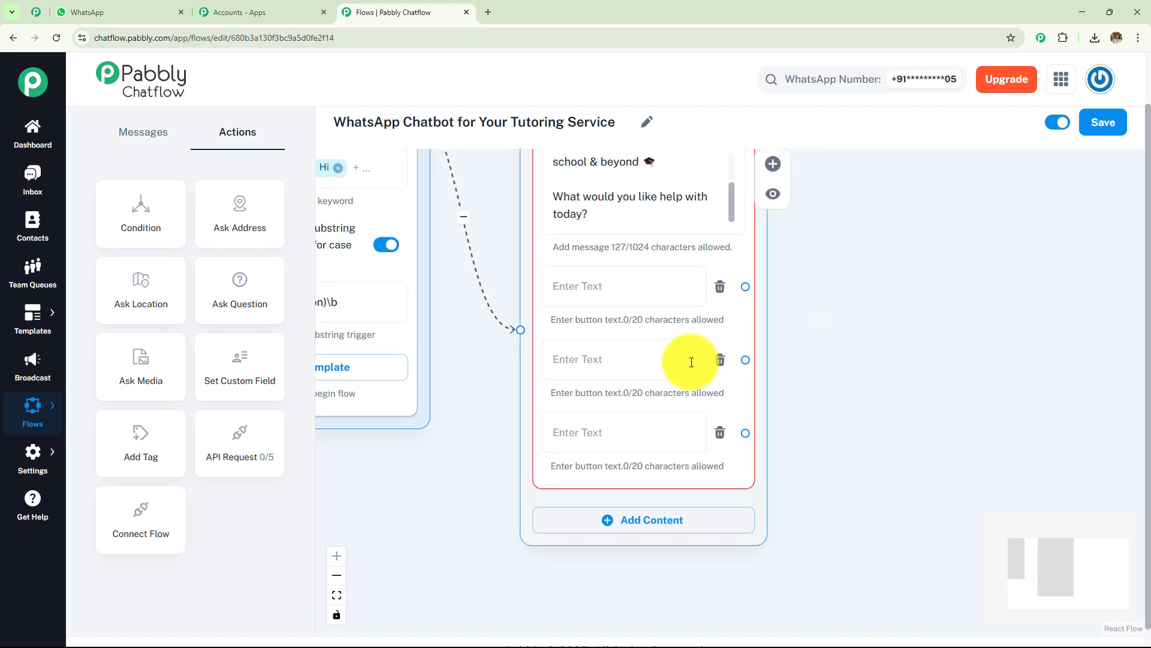
Step: Try out a List message node with a section and item, then delete it
{"action": "left_click", "coordinate": [127, 136]}
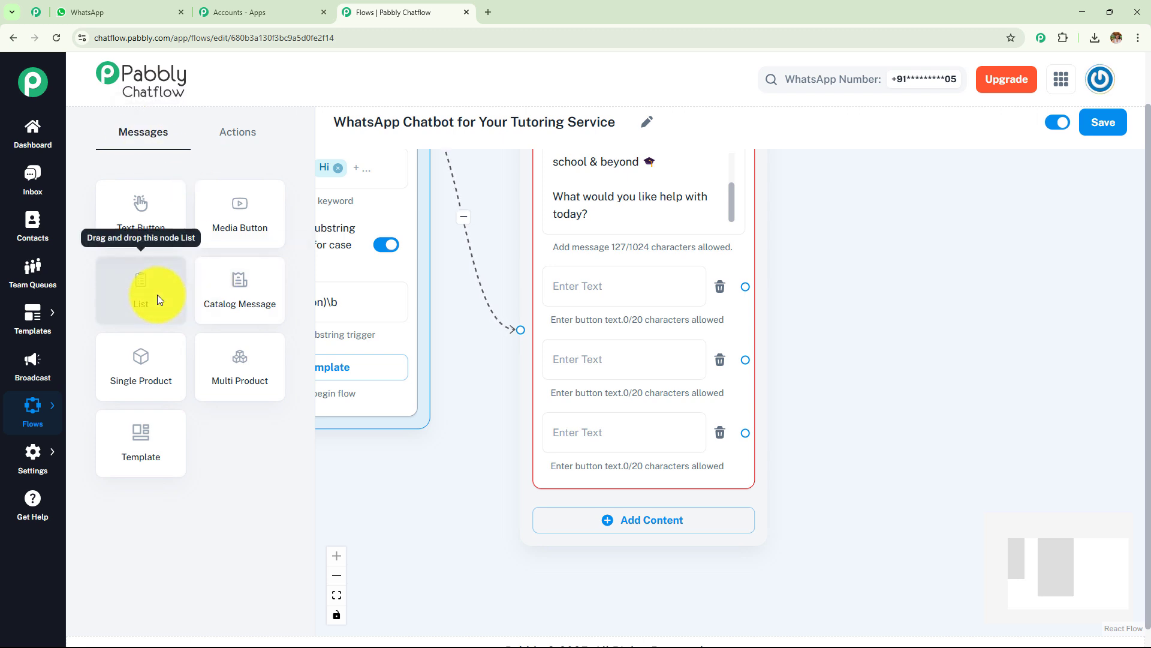
{"action": "left_click_drag", "start_coordinate": [157, 293], "coordinate": [881, 277]}
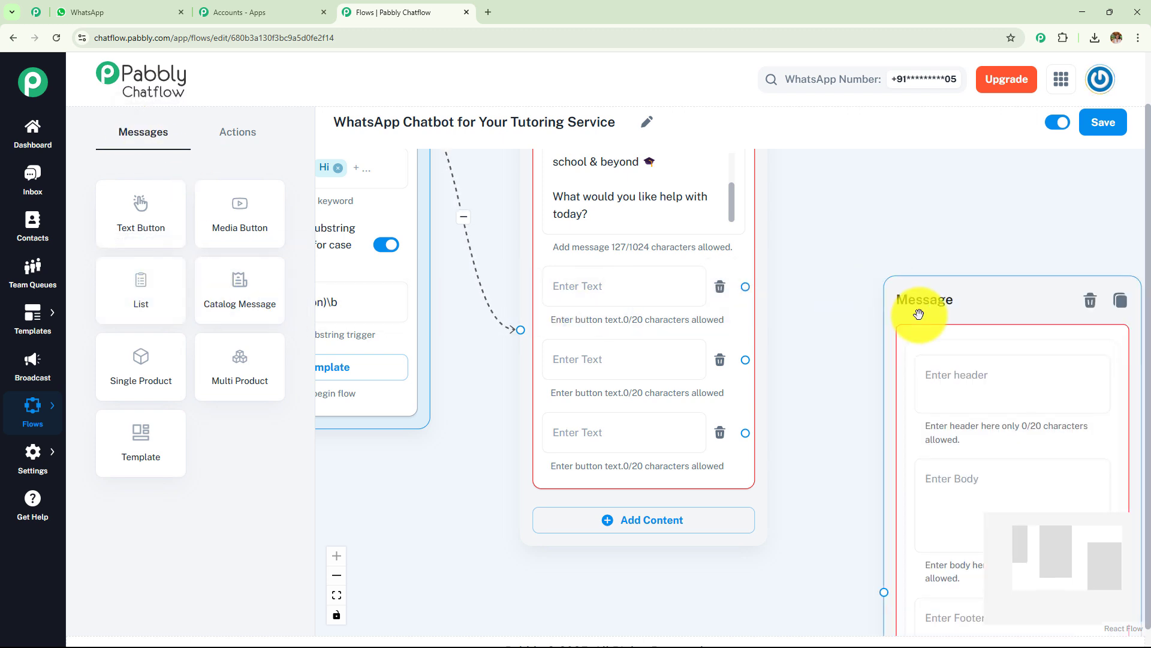
{"action": "left_click_drag", "start_coordinate": [919, 314], "coordinate": [849, 187]}
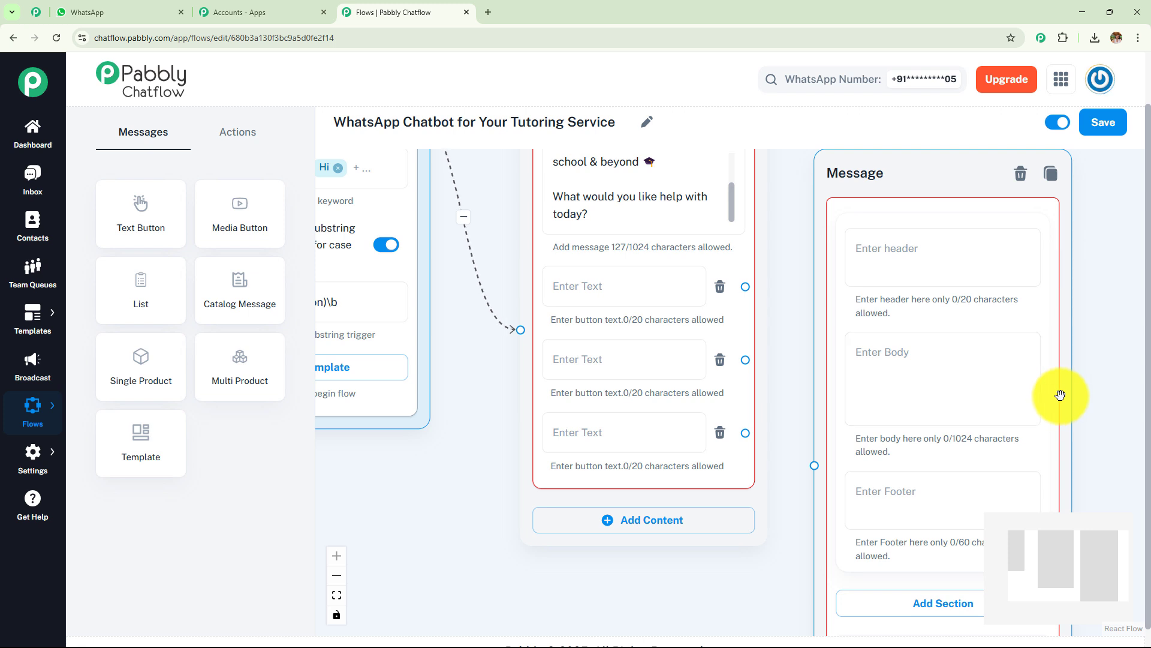
{"action": "left_click_drag", "start_coordinate": [1060, 395], "coordinate": [968, 183]}
{"action": "left_click", "coordinate": [921, 405]}
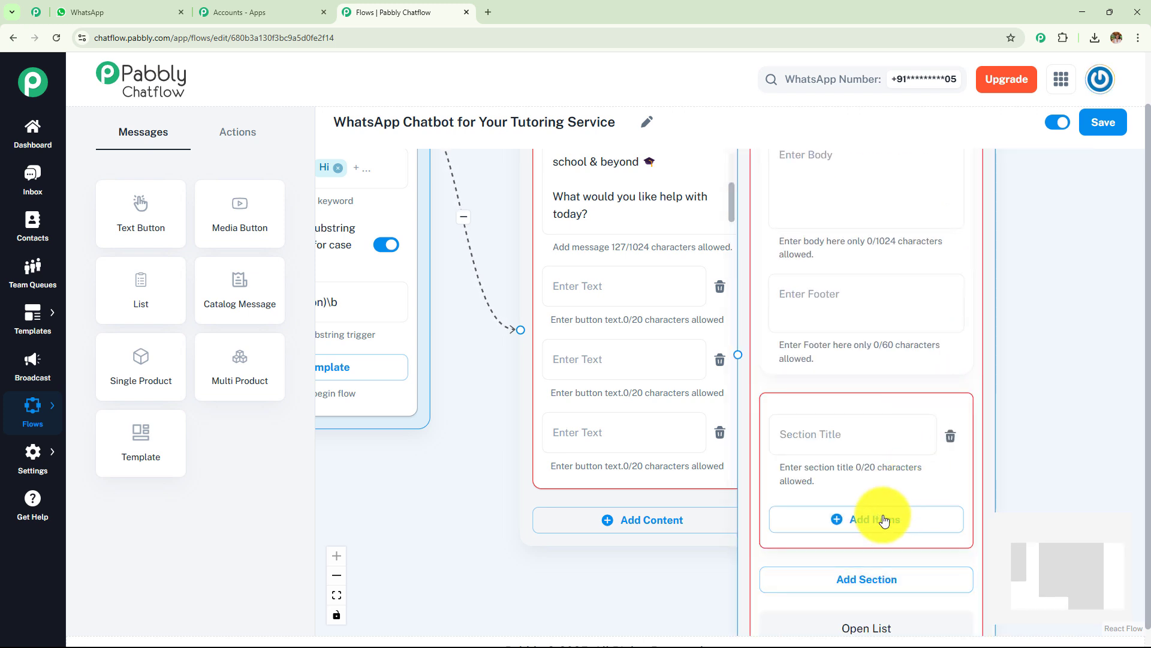
{"action": "left_click", "coordinate": [884, 519]}
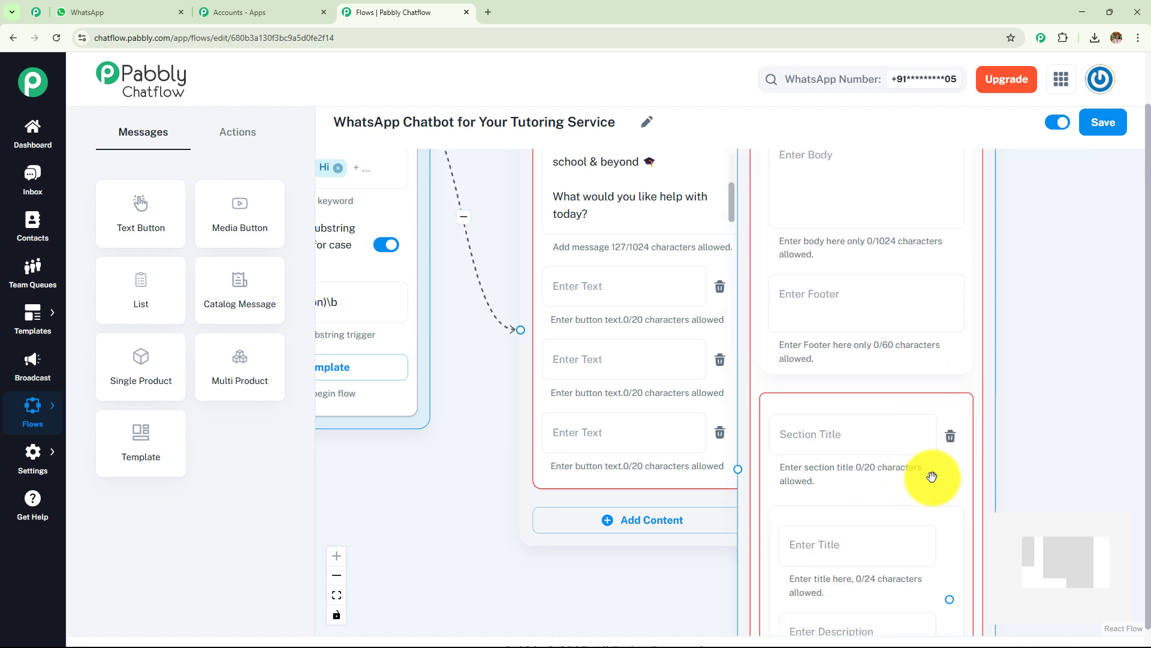
{"action": "left_click", "coordinate": [952, 441]}
{"action": "left_click_drag", "start_coordinate": [993, 361], "coordinate": [1060, 499]}
{"action": "key", "text": "BackSpace"}
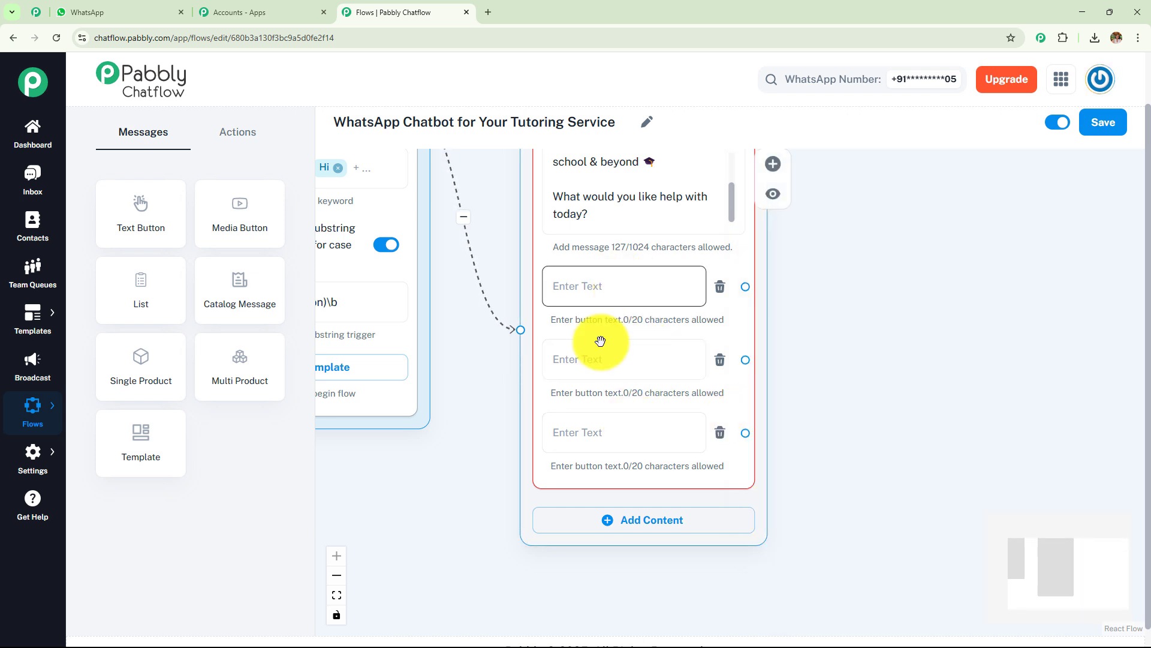
Step: Label the three buttons Subjects Offered, Book a Demo Class and Study Tips
{"action": "left_click_drag", "start_coordinate": [847, 347], "coordinate": [813, 401]}
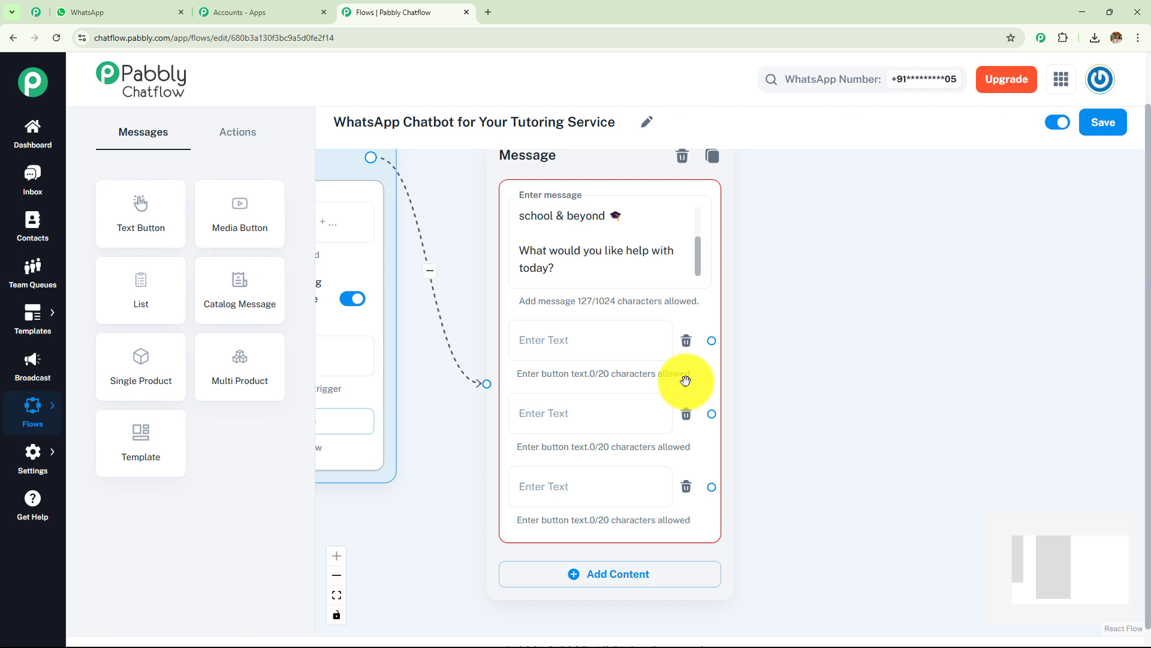
{"action": "left_click", "coordinate": [603, 347]}
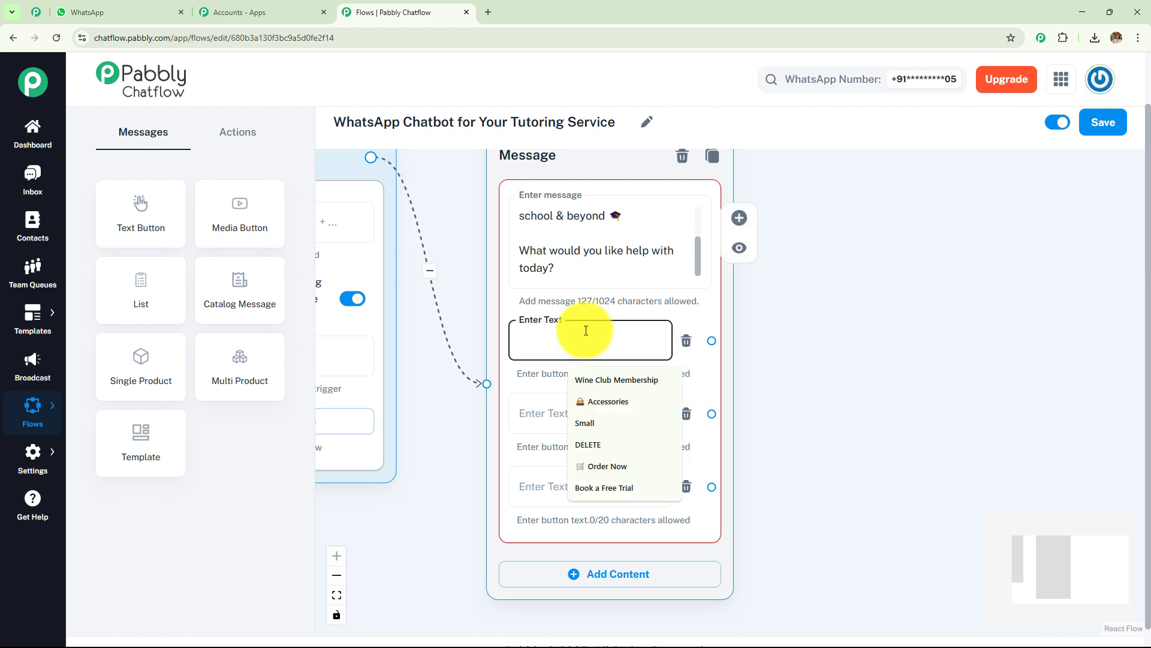
{"action": "type", "text": "📚 Subjects Offered"}
{"action": "left_click", "coordinate": [586, 414]}
{"action": "type", "text": "📅 Book a Demo Class"}
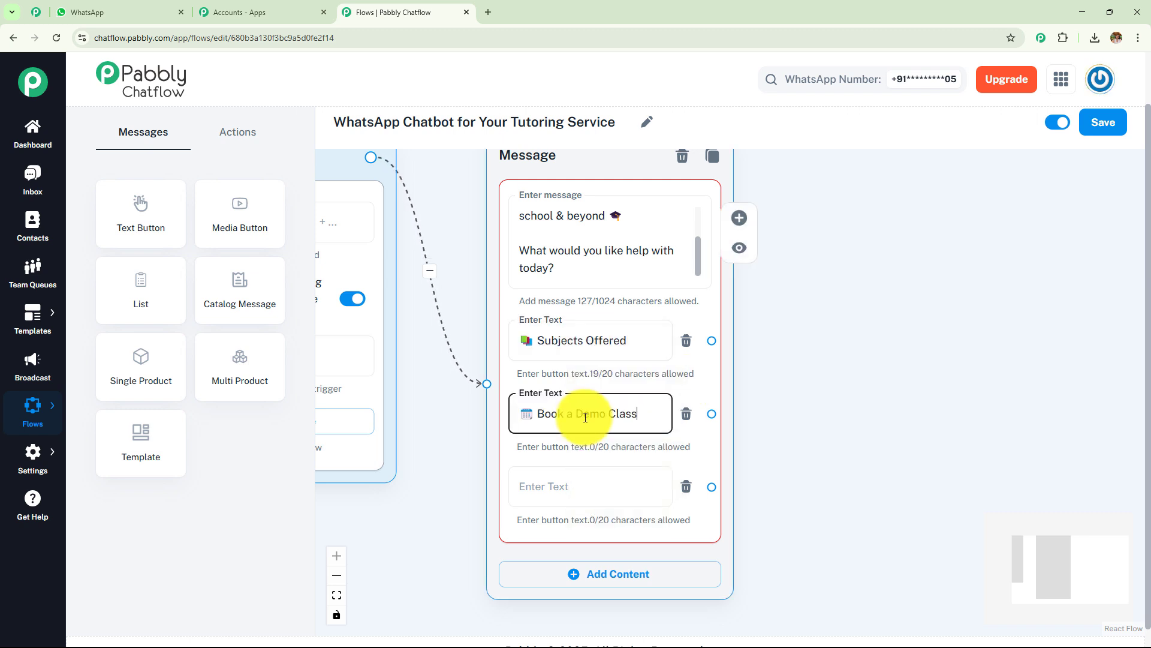
{"action": "left_click", "coordinate": [546, 499]}
{"action": "type", "text": "Study Tips"}
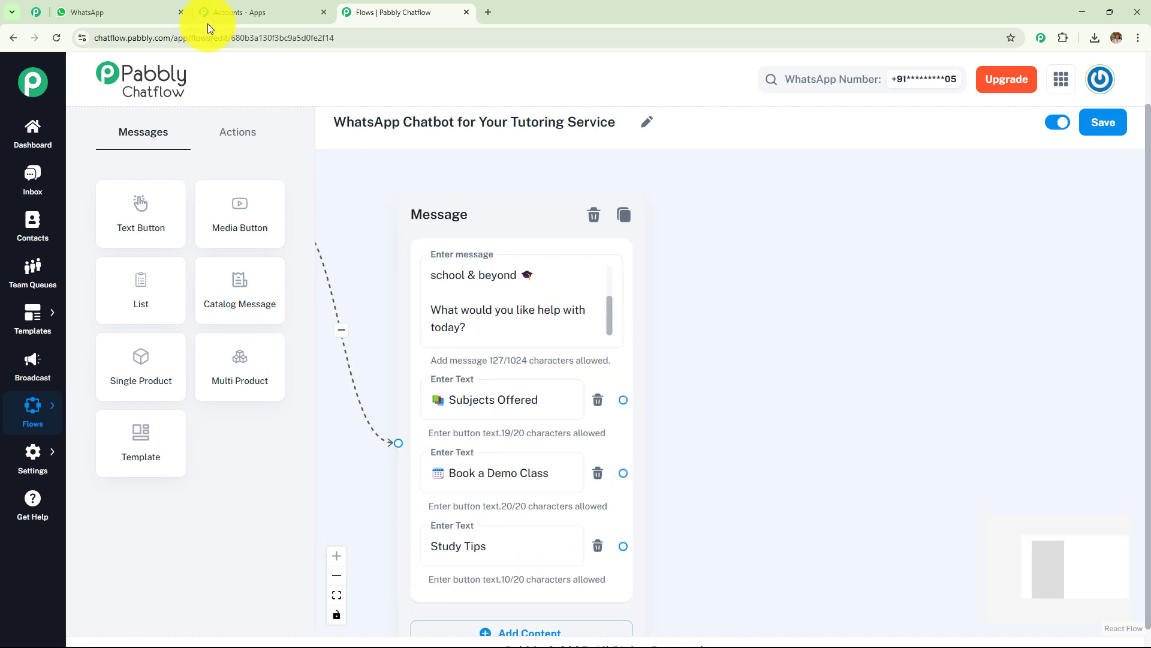
Step: In the bot chat, choose Book a Demo Class to get the demo-time prompt, then Main Menu
{"action": "left_click", "coordinate": [70, 12]}
{"action": "left_click", "coordinate": [632, 402]}
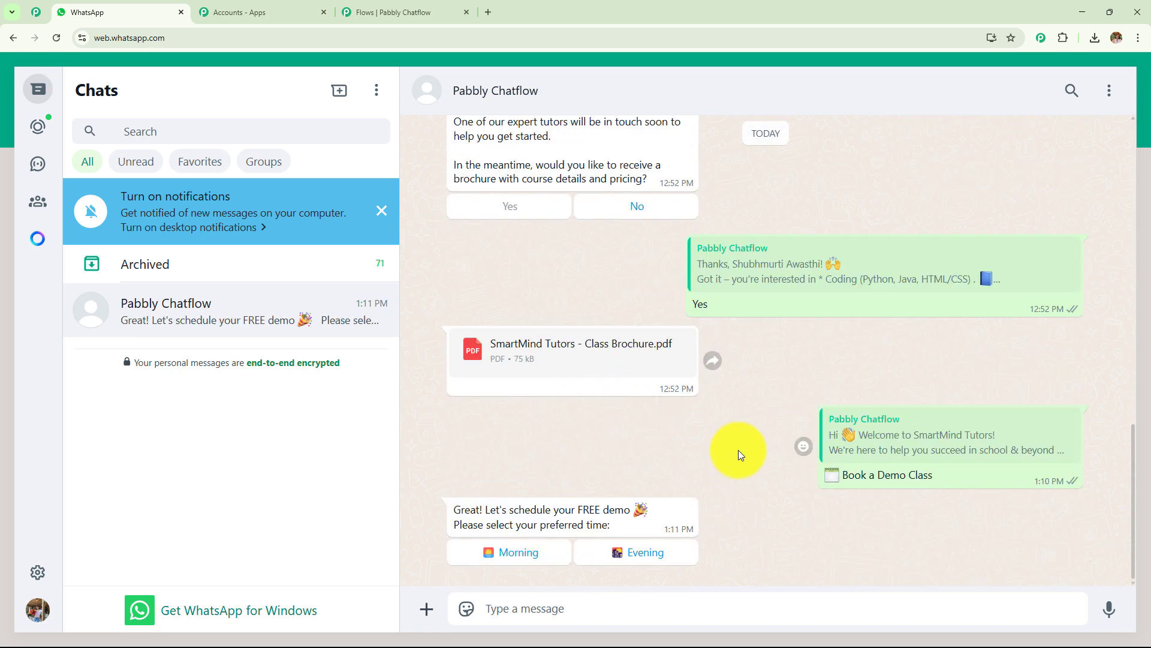
{"action": "scroll", "coordinate": [742, 431], "scroll_direction": "up", "scroll_amount": 10}
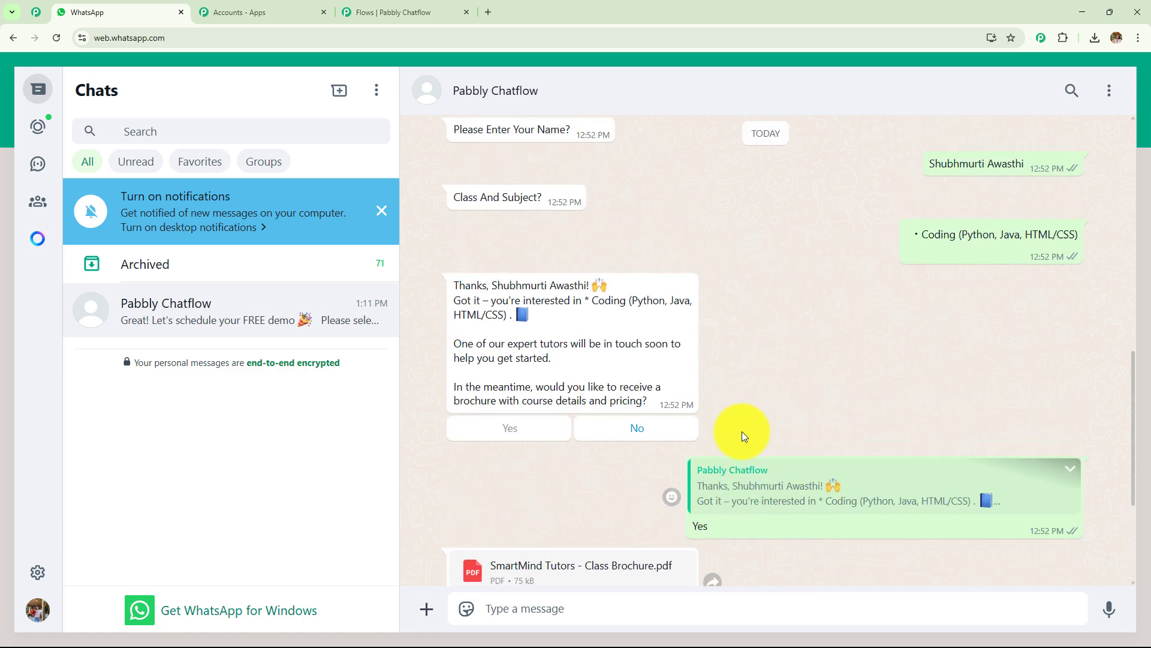
{"action": "scroll", "coordinate": [743, 431], "scroll_direction": "up", "scroll_amount": 3}
{"action": "scroll", "coordinate": [726, 420], "scroll_direction": "down", "scroll_amount": 4}
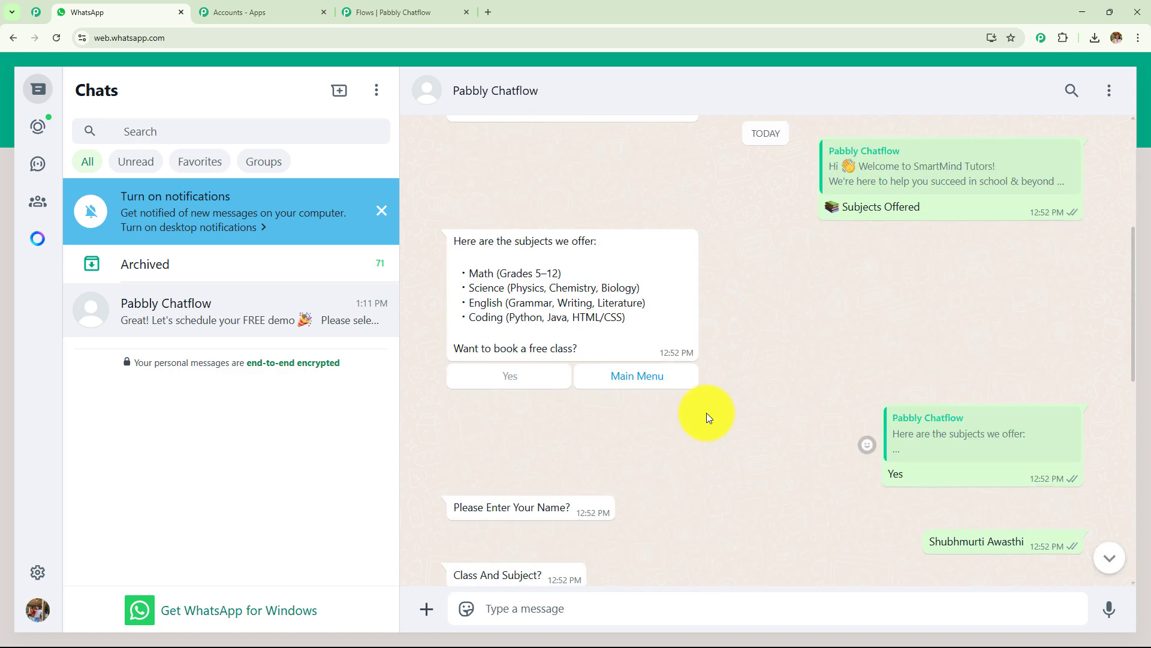
{"action": "left_click", "coordinate": [654, 382]}
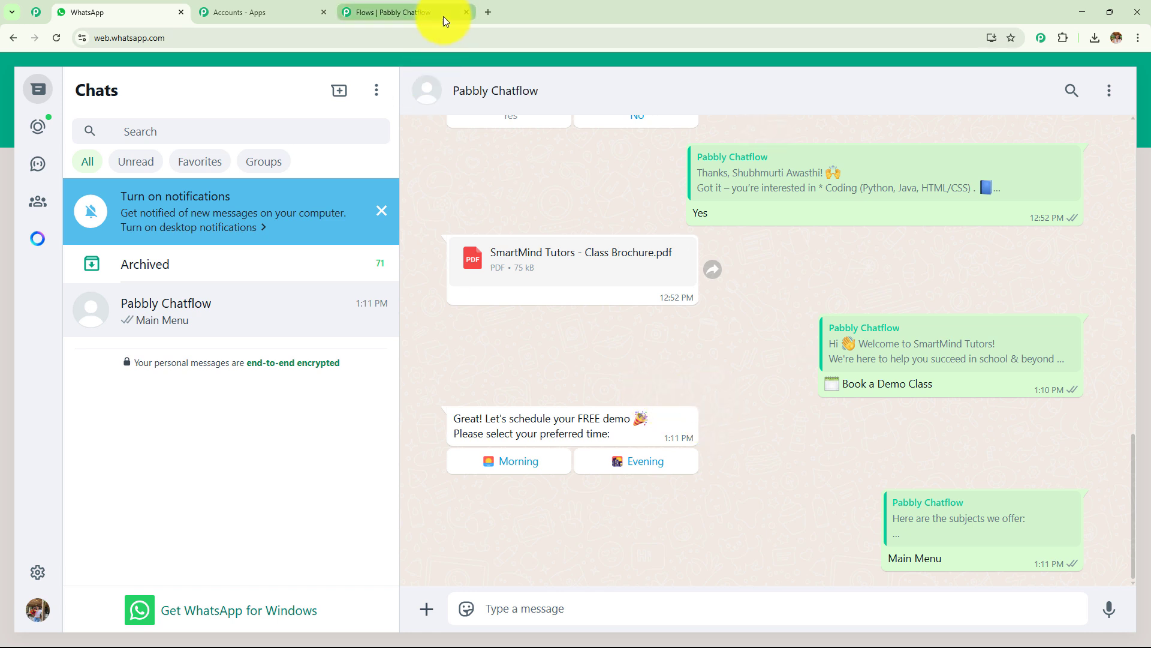
Step: Choose Study Tips to receive Study Tips.pdf, then return to the flow editor
{"action": "scroll", "coordinate": [670, 363], "scroll_direction": "up", "scroll_amount": 5}
{"action": "left_click", "coordinate": [570, 298]}
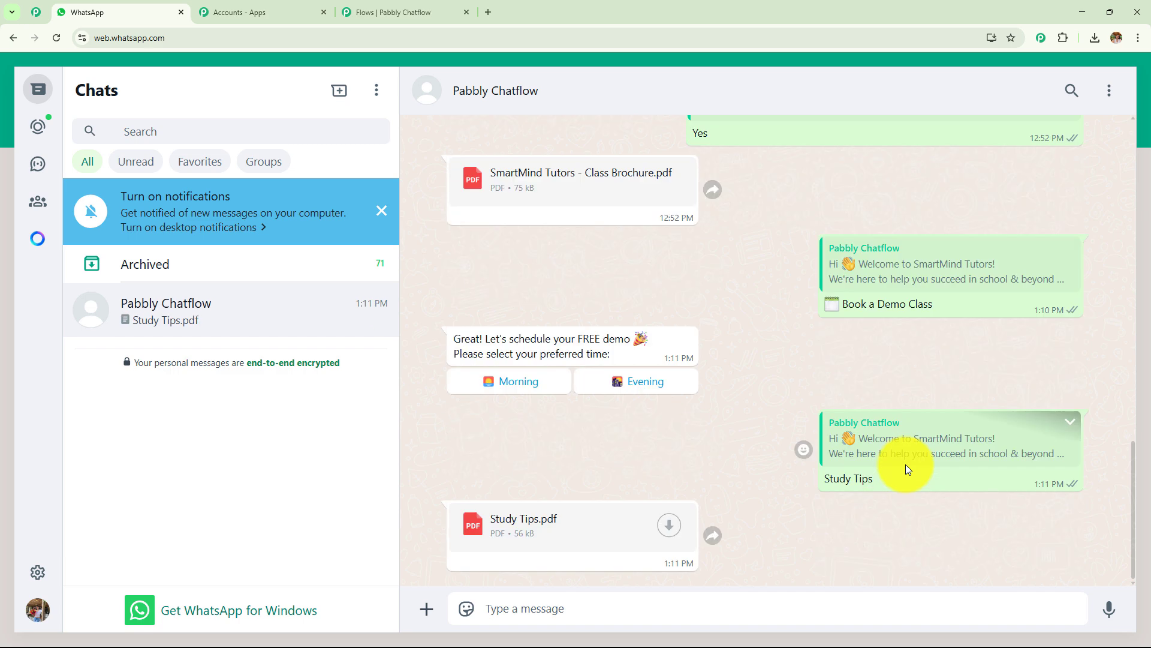
{"action": "left_click", "coordinate": [404, 18]}
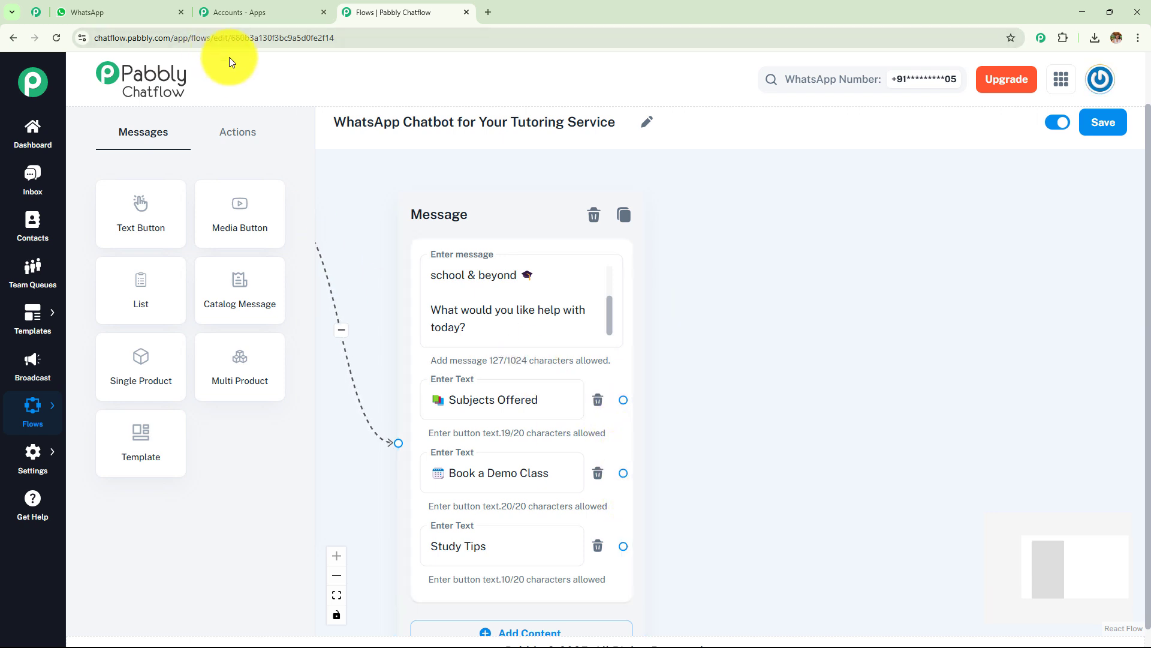
{"action": "left_click", "coordinate": [127, 7]}
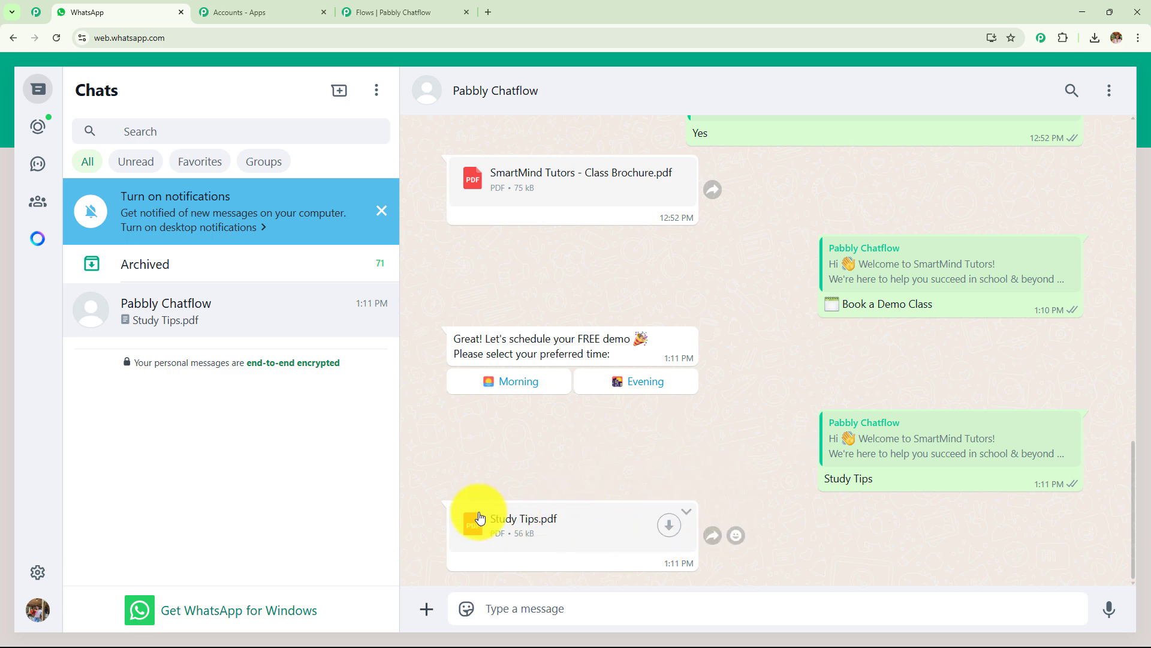
{"action": "left_click", "coordinate": [420, 5]}
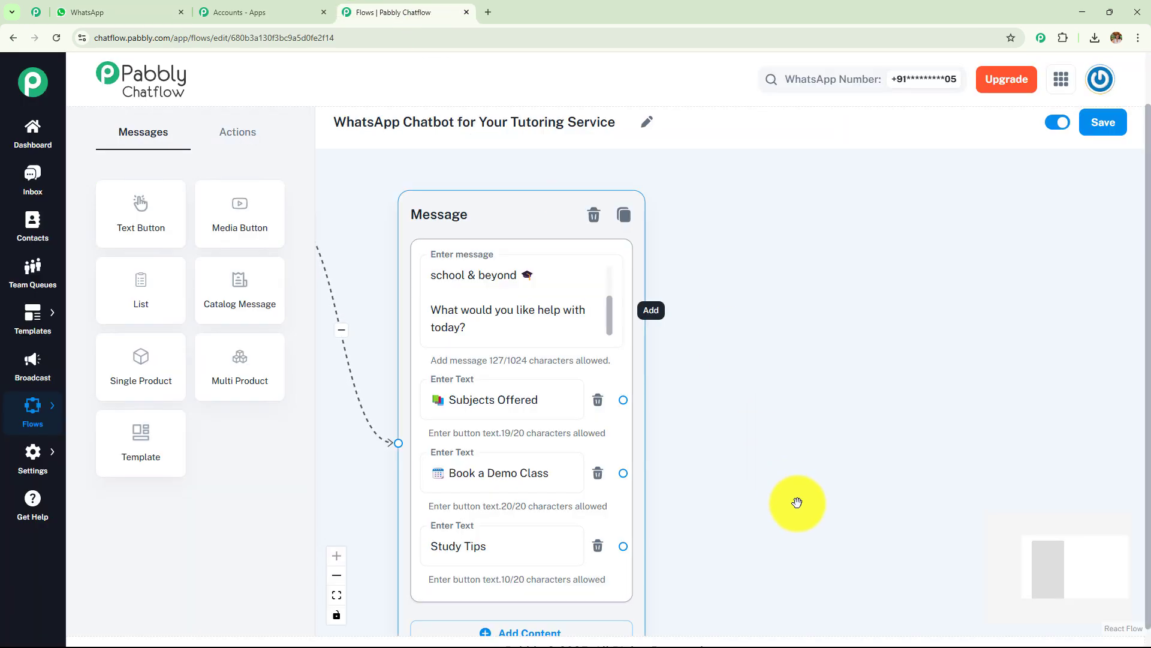
Step: Connect the Study Tips button to a new Media message node
{"action": "left_click_drag", "start_coordinate": [796, 498], "coordinate": [688, 287]}
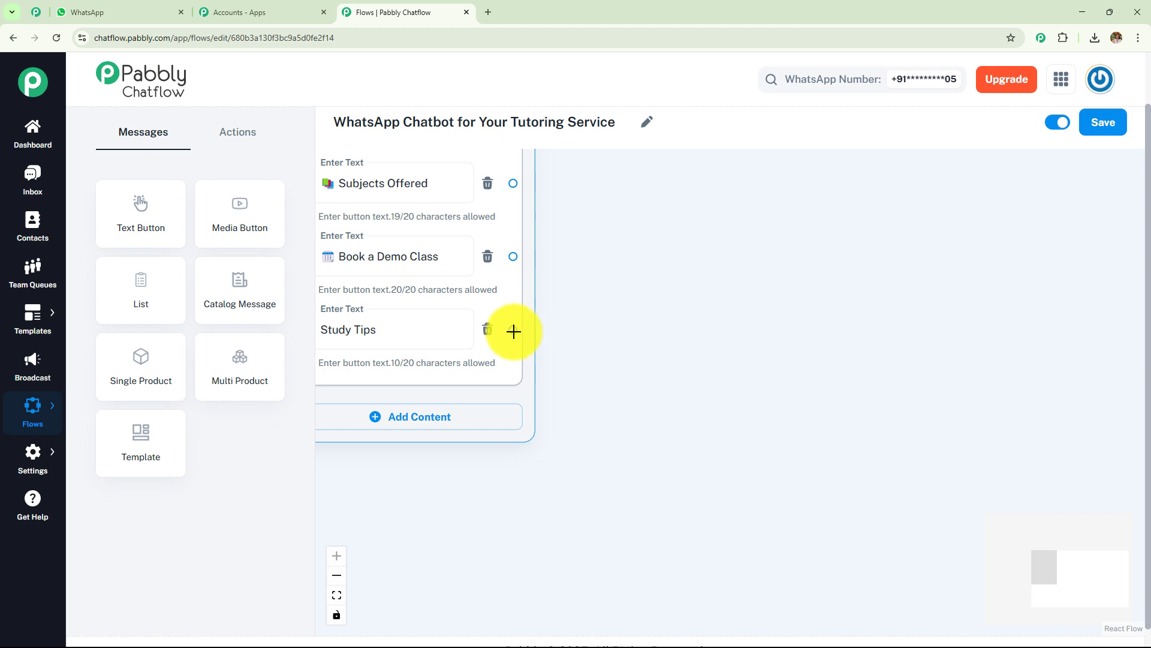
{"action": "triple_click", "coordinate": [387, 326]}
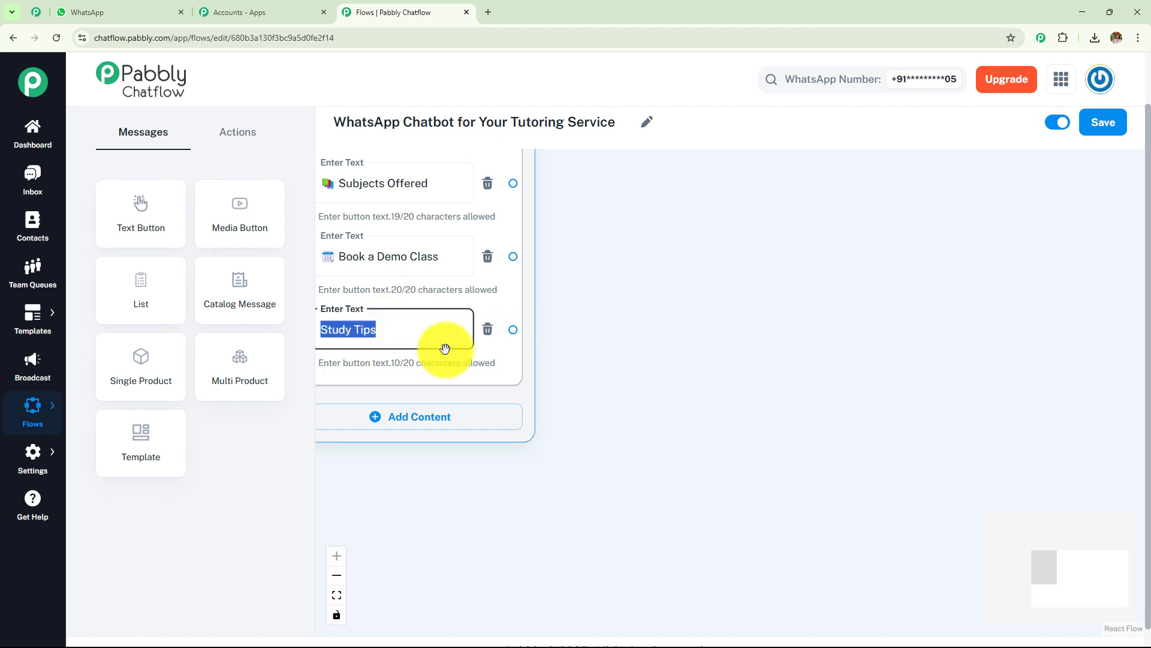
{"action": "left_click", "coordinate": [512, 327]}
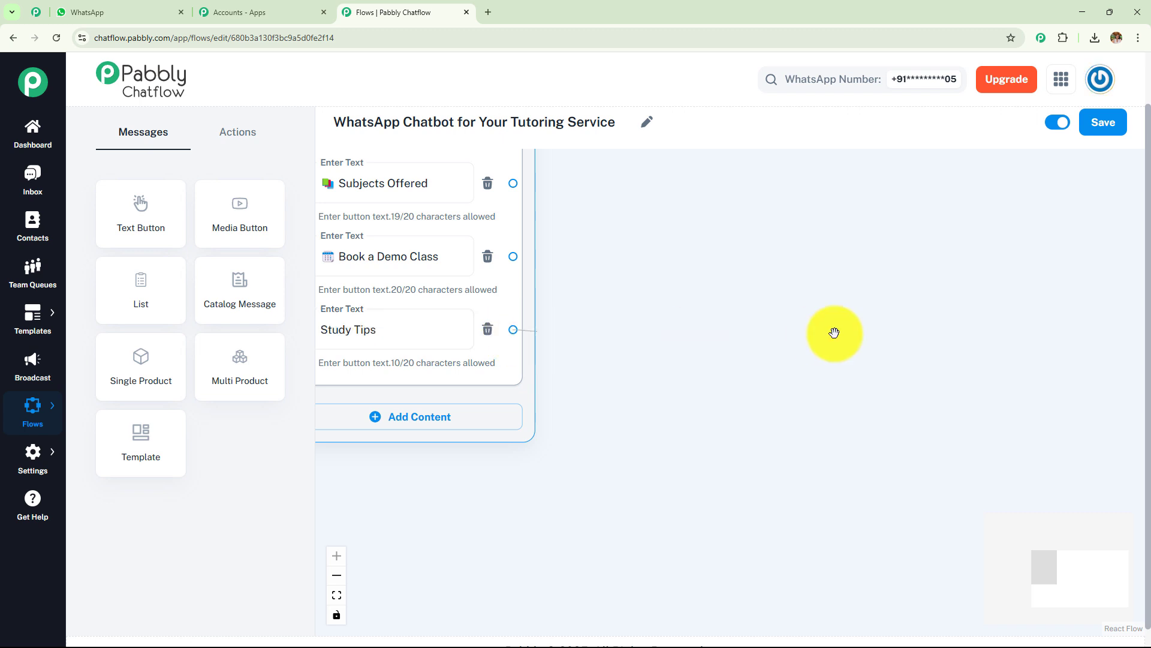
{"action": "left_click_drag", "start_coordinate": [834, 332], "coordinate": [830, 336]}
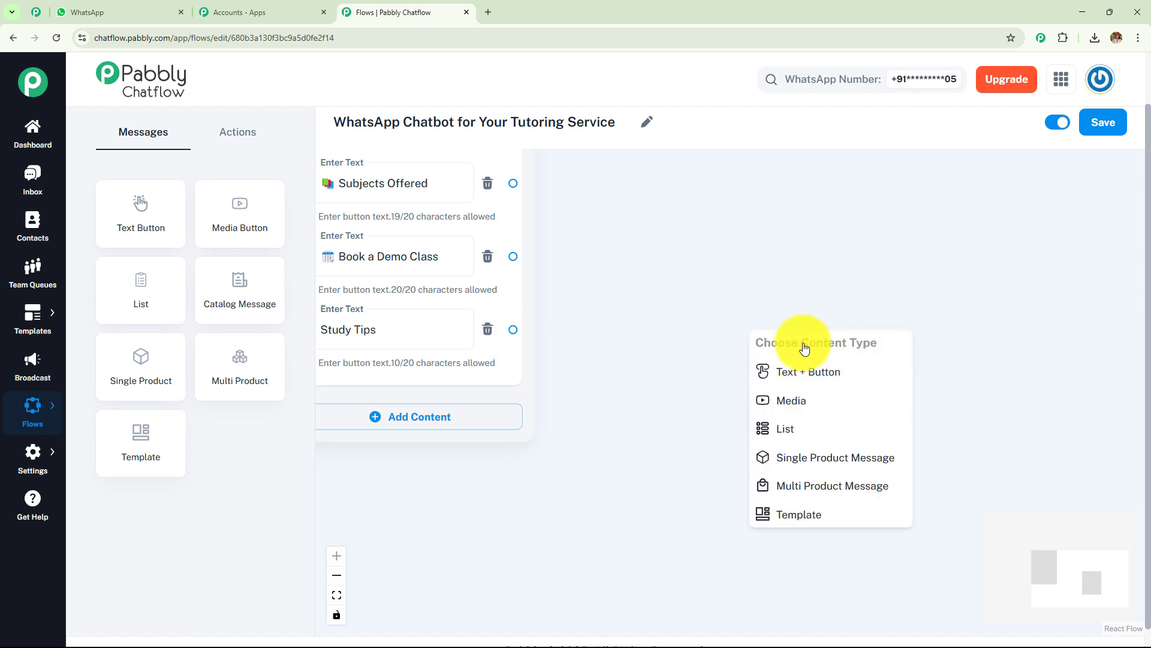
{"action": "left_click", "coordinate": [818, 406]}
{"action": "left_click_drag", "start_coordinate": [807, 346], "coordinate": [745, 237]}
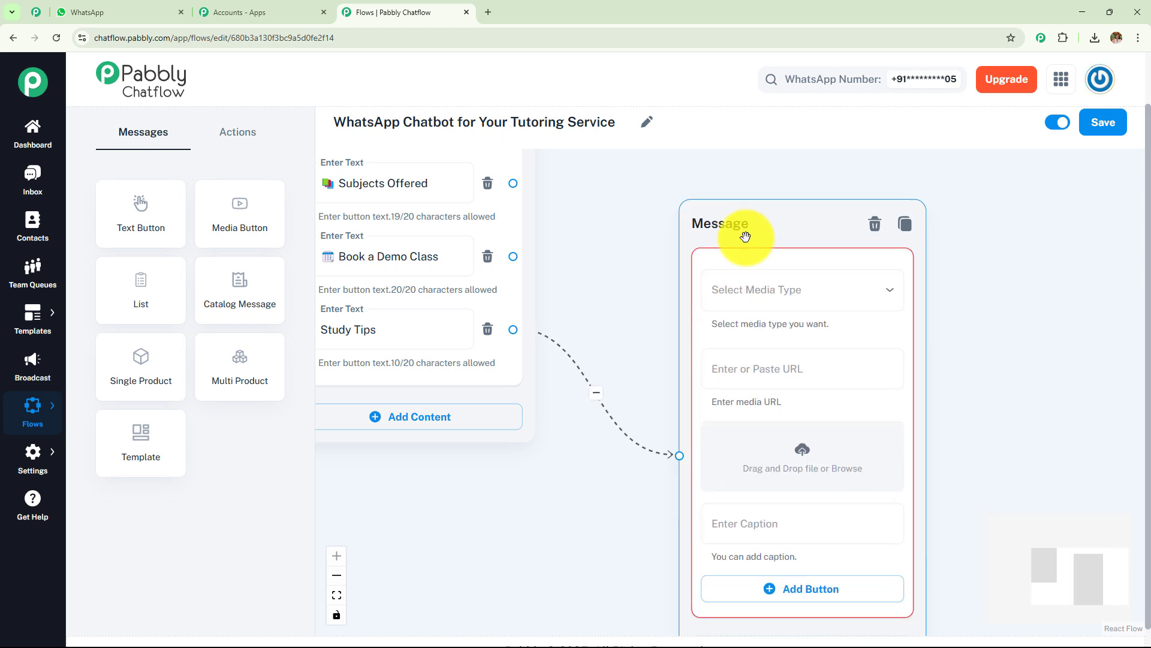
{"action": "left_click", "coordinate": [747, 293]}
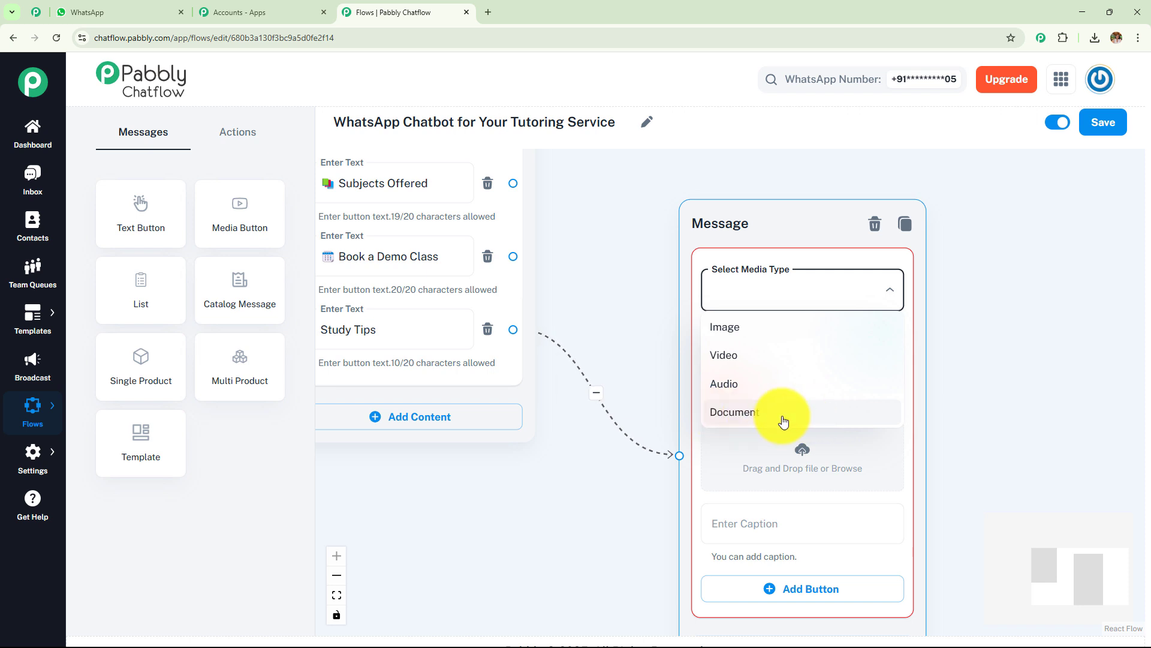
{"action": "left_click", "coordinate": [802, 422]}
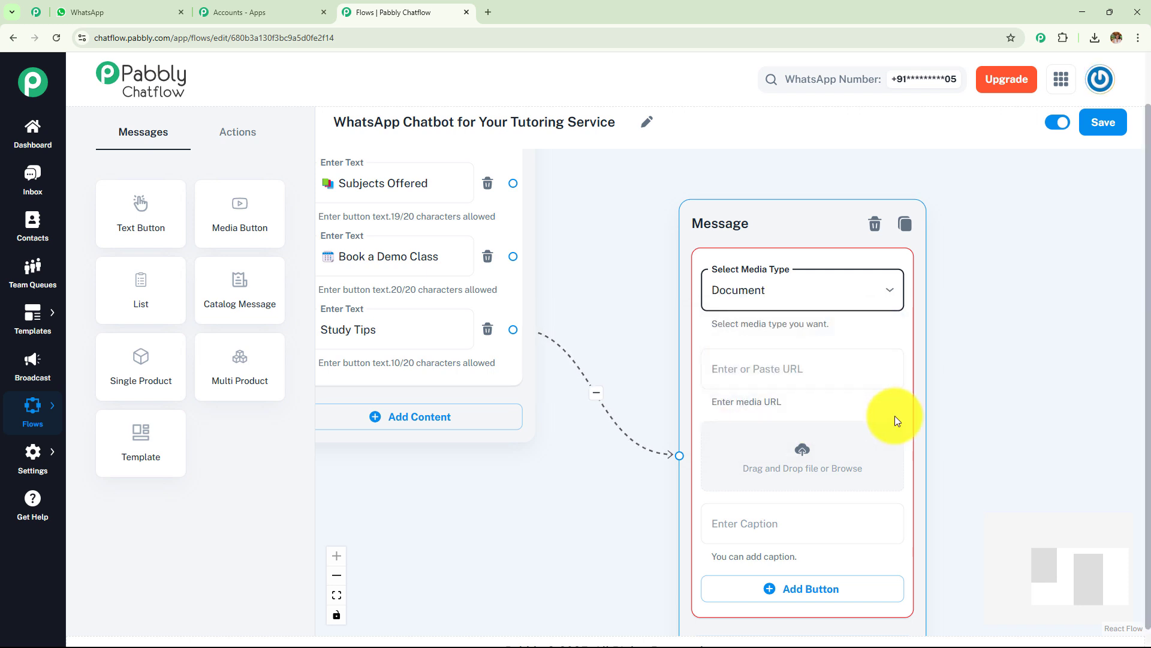
{"action": "left_click_drag", "start_coordinate": [845, 424], "coordinate": [753, 290]}
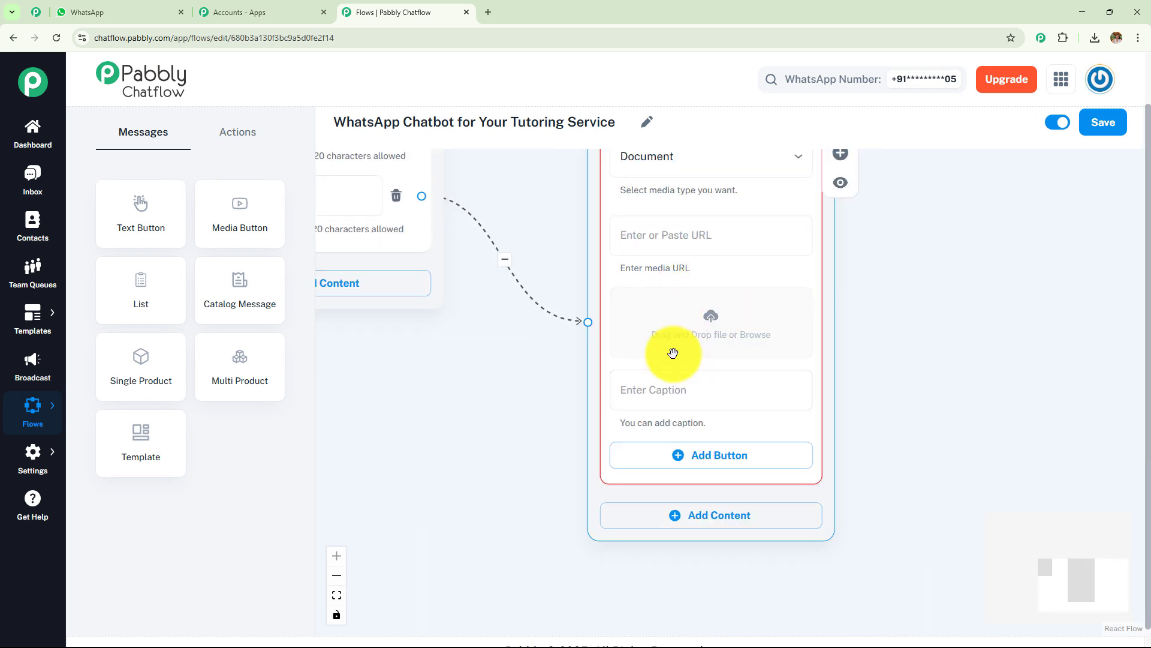
{"action": "left_click", "coordinate": [713, 324]}
{"action": "left_click", "coordinate": [171, 148]}
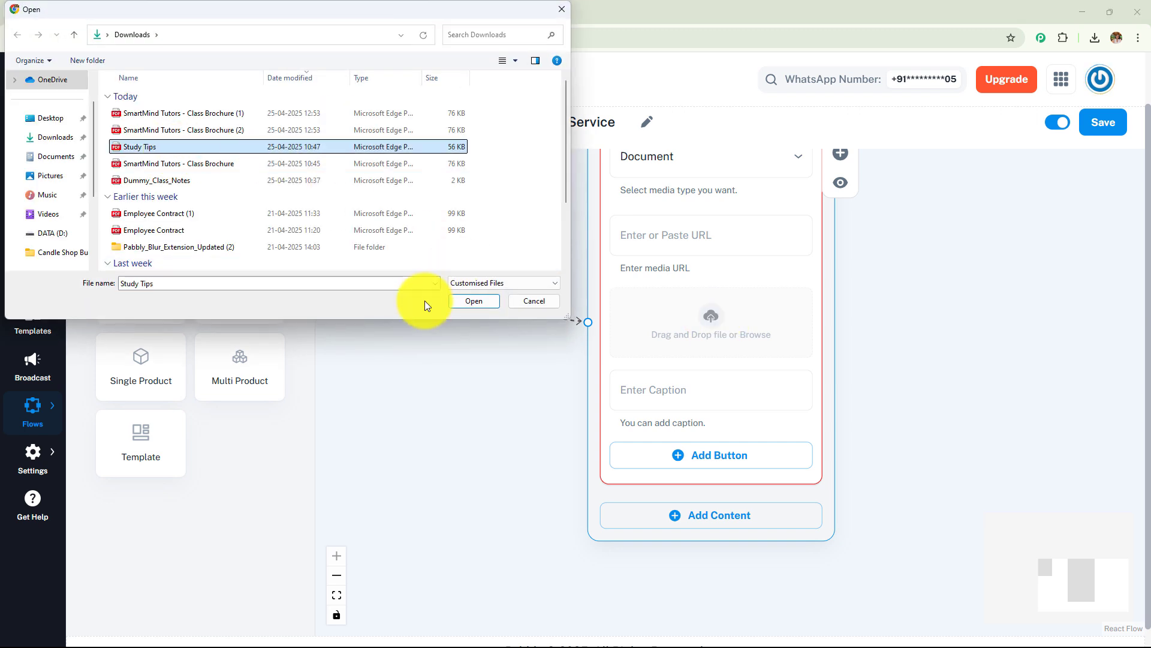
{"action": "left_click", "coordinate": [475, 301]}
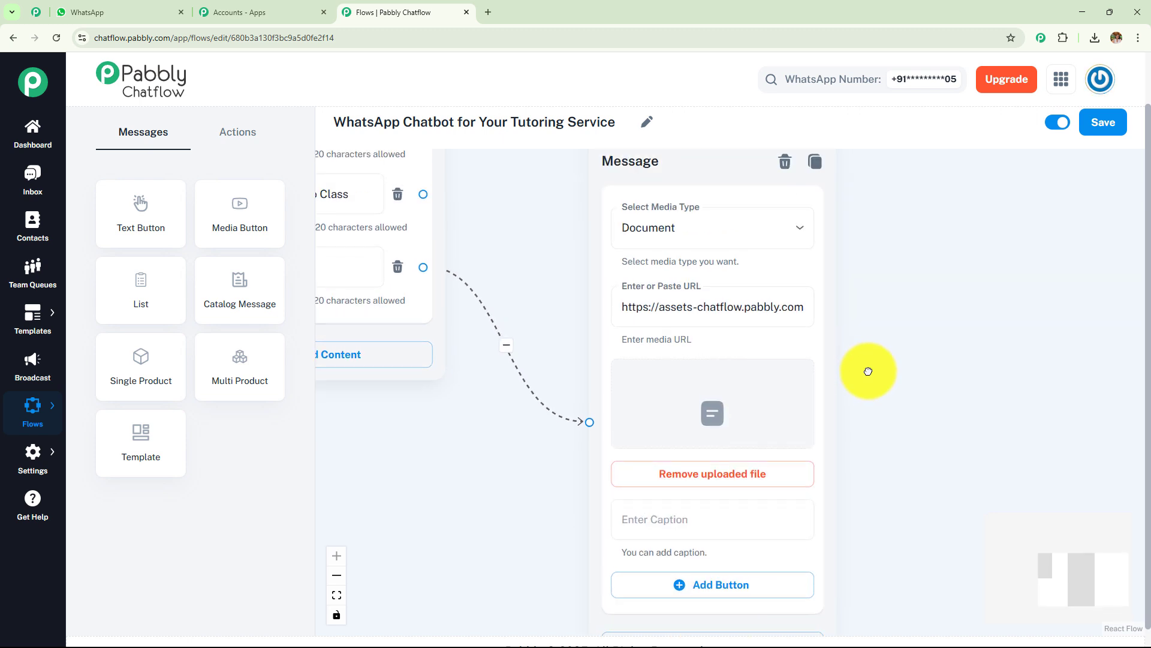
{"action": "left_click", "coordinate": [703, 248]}
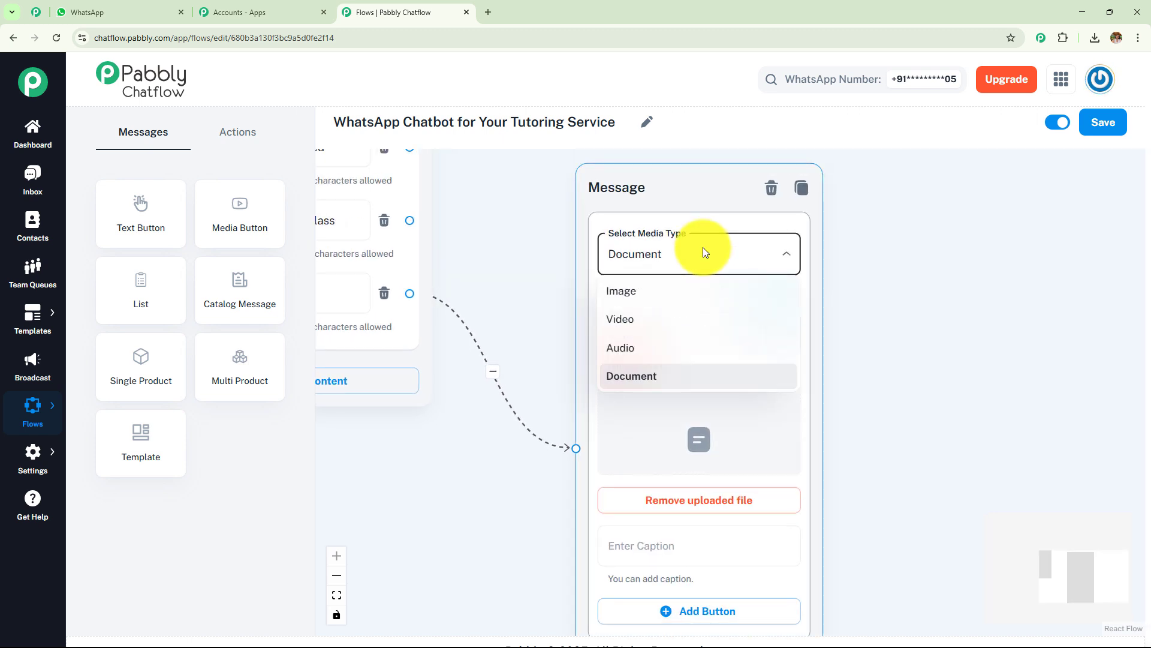
{"action": "left_click", "coordinate": [882, 353]}
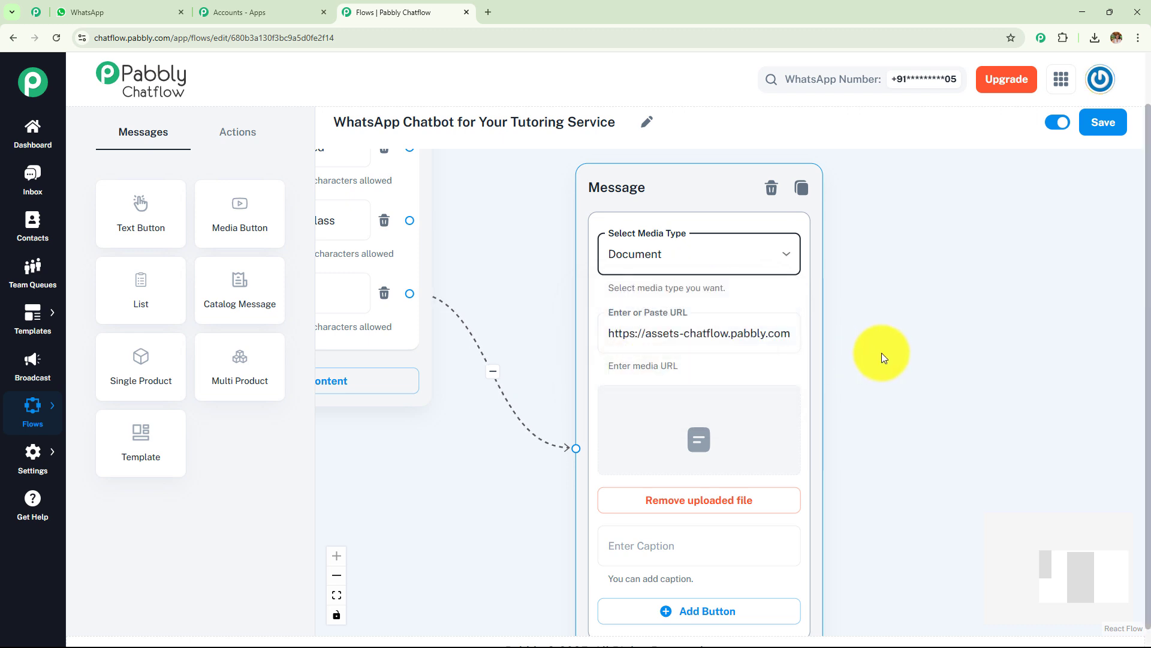
{"action": "scroll", "coordinate": [897, 340], "scroll_direction": "down", "scroll_amount": 4}
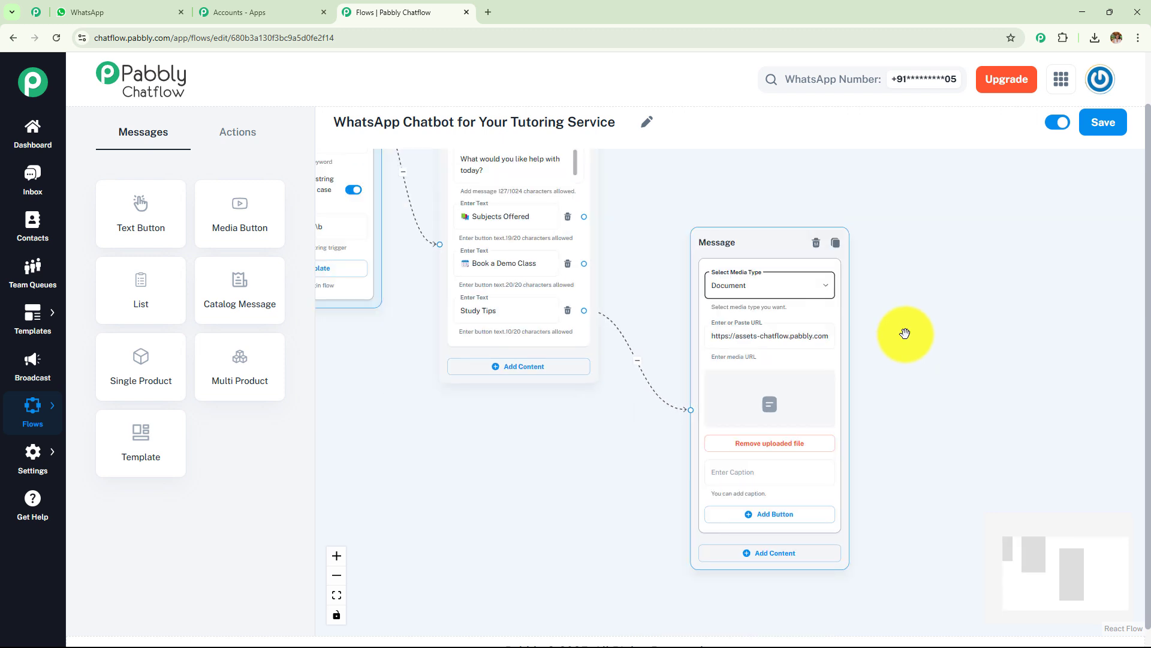
{"action": "left_click_drag", "start_coordinate": [907, 329], "coordinate": [678, 204]}
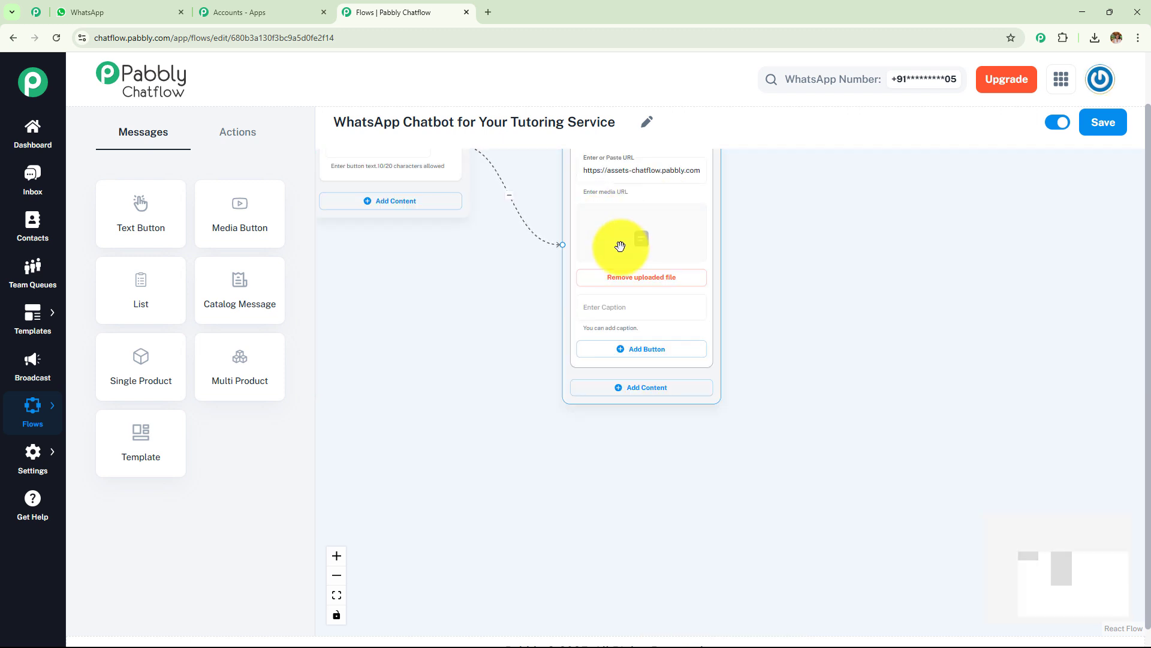
{"action": "left_click", "coordinate": [623, 312]}
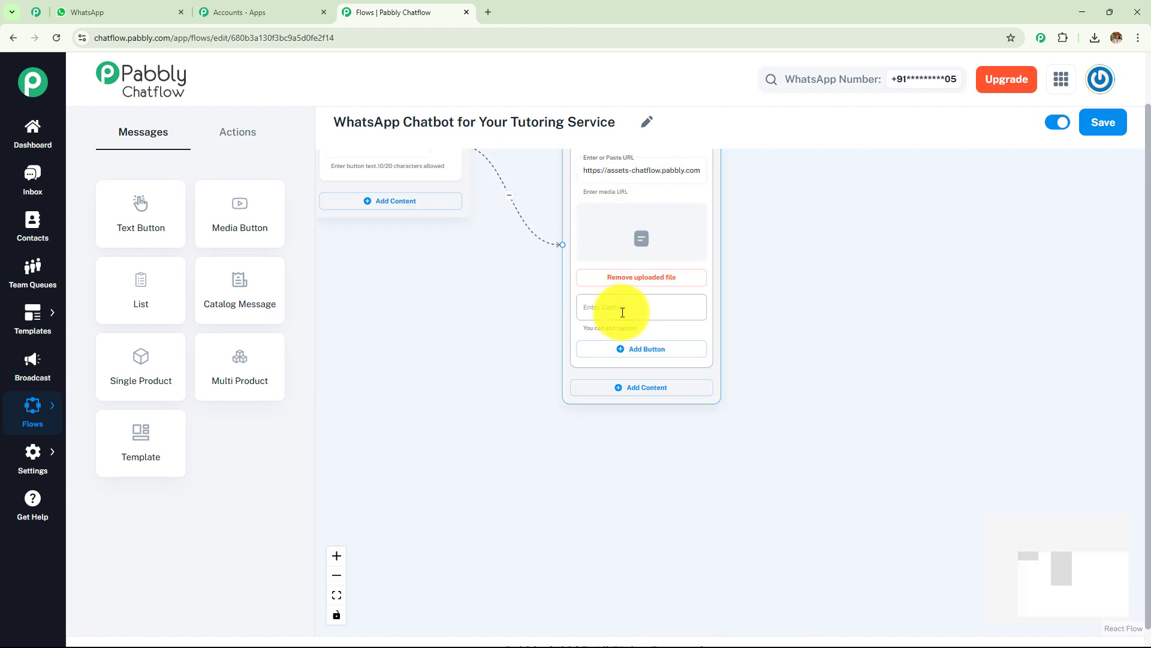
{"action": "scroll", "coordinate": [622, 311], "scroll_direction": "up", "scroll_amount": 3}
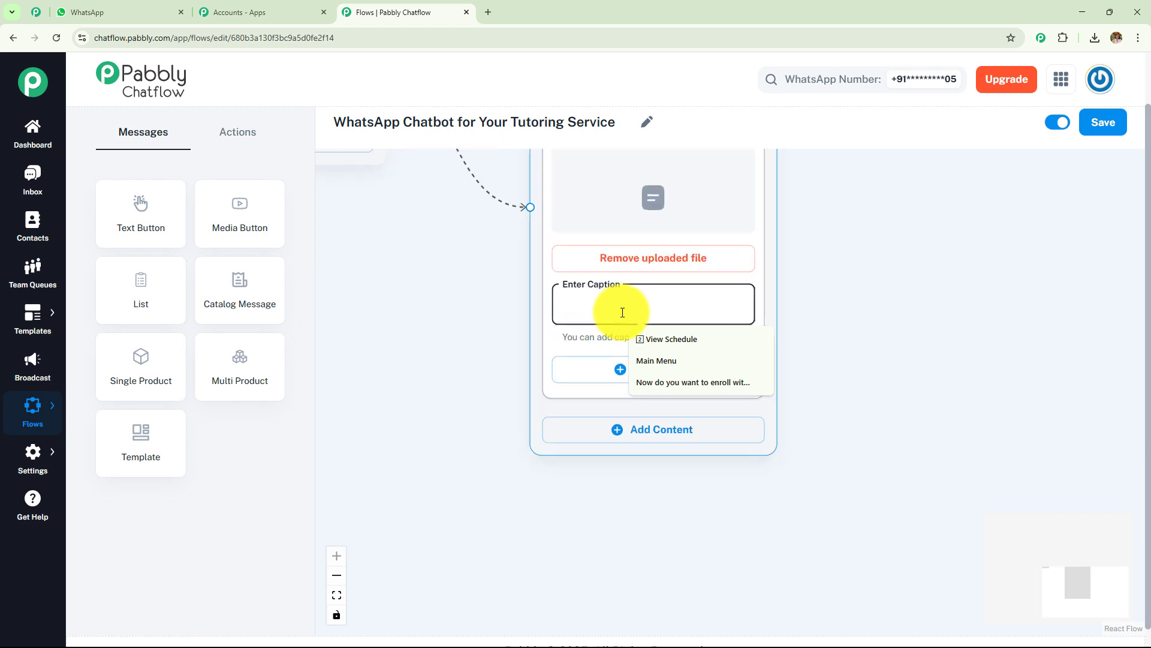
{"action": "left_click", "coordinate": [848, 275]}
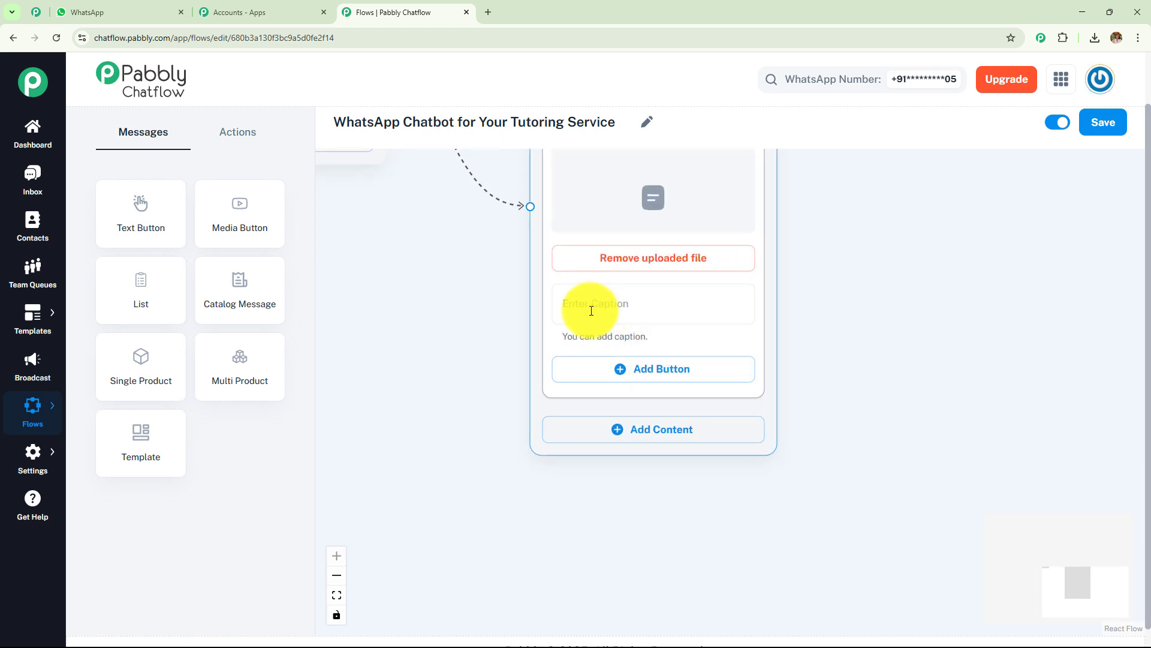
{"action": "left_click", "coordinate": [639, 368]}
{"action": "left_click", "coordinate": [642, 444]}
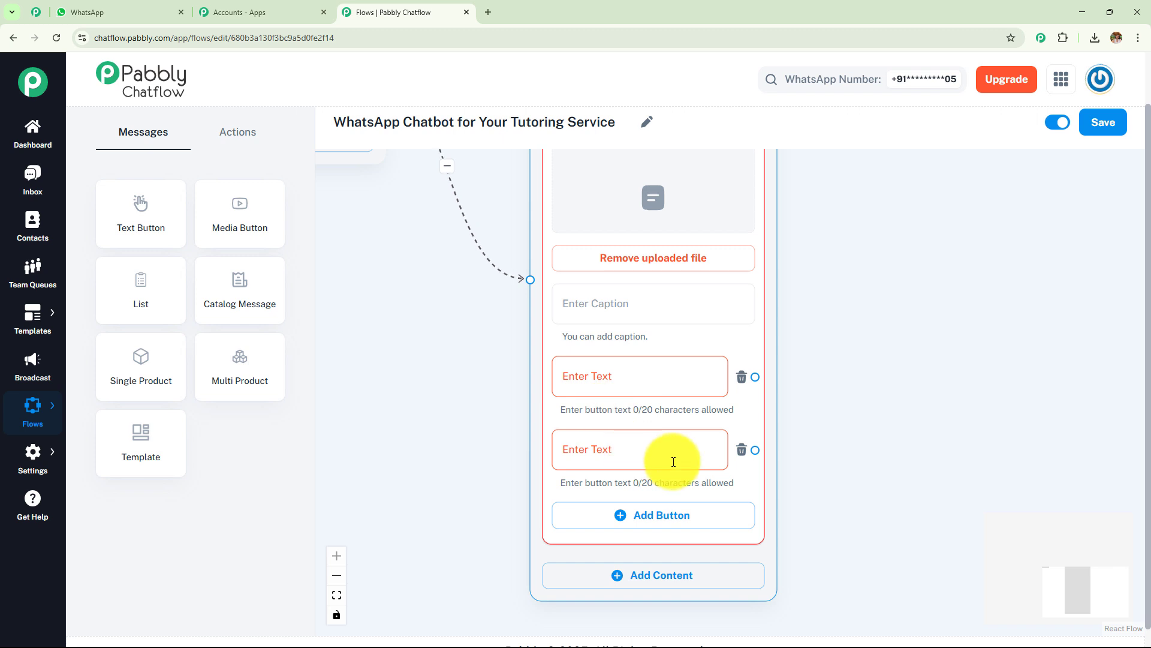
{"action": "left_click", "coordinate": [867, 386]}
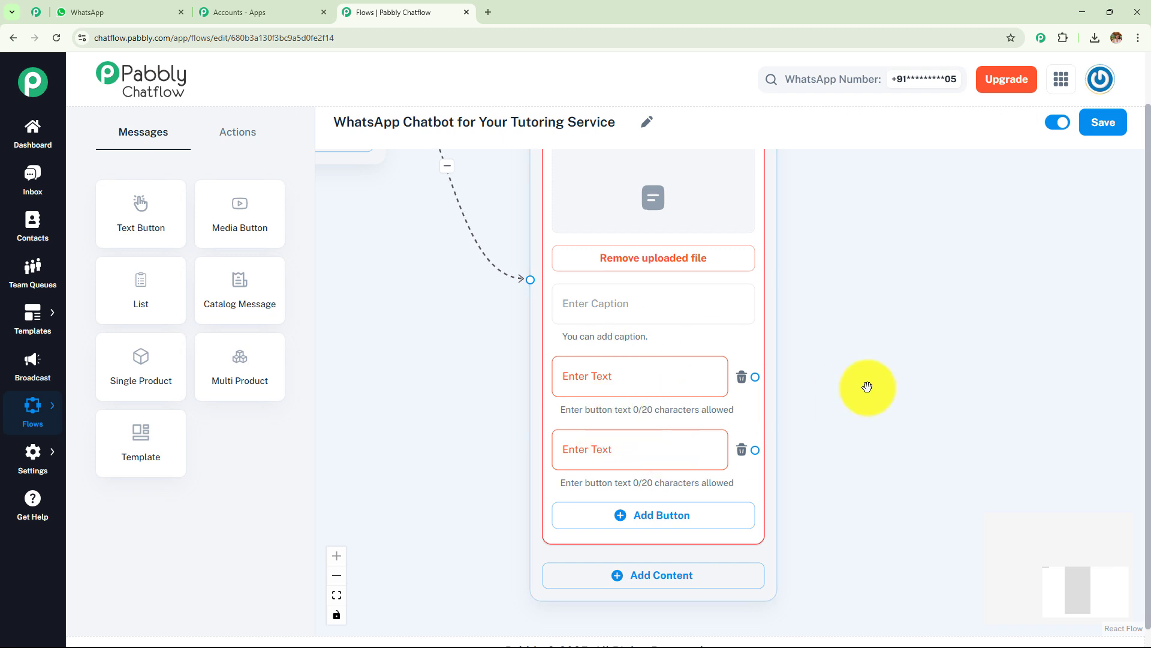
{"action": "left_click", "coordinate": [742, 378]}
{"action": "left_click", "coordinate": [742, 379]}
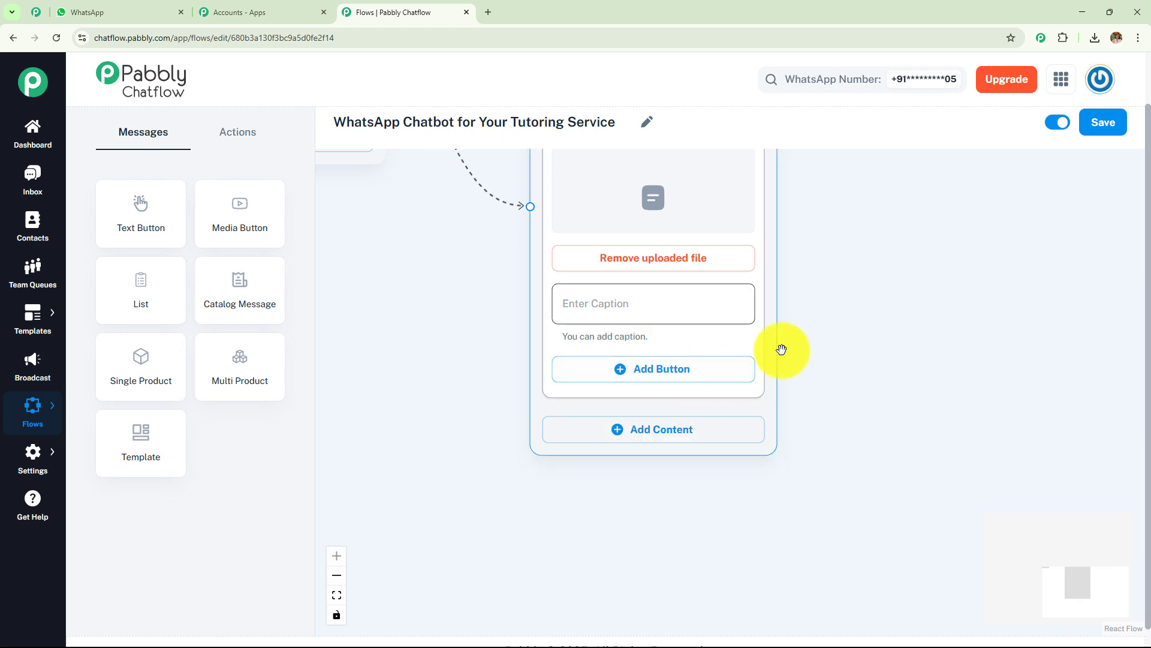
{"action": "scroll", "coordinate": [845, 512], "scroll_direction": "up", "scroll_amount": 4}
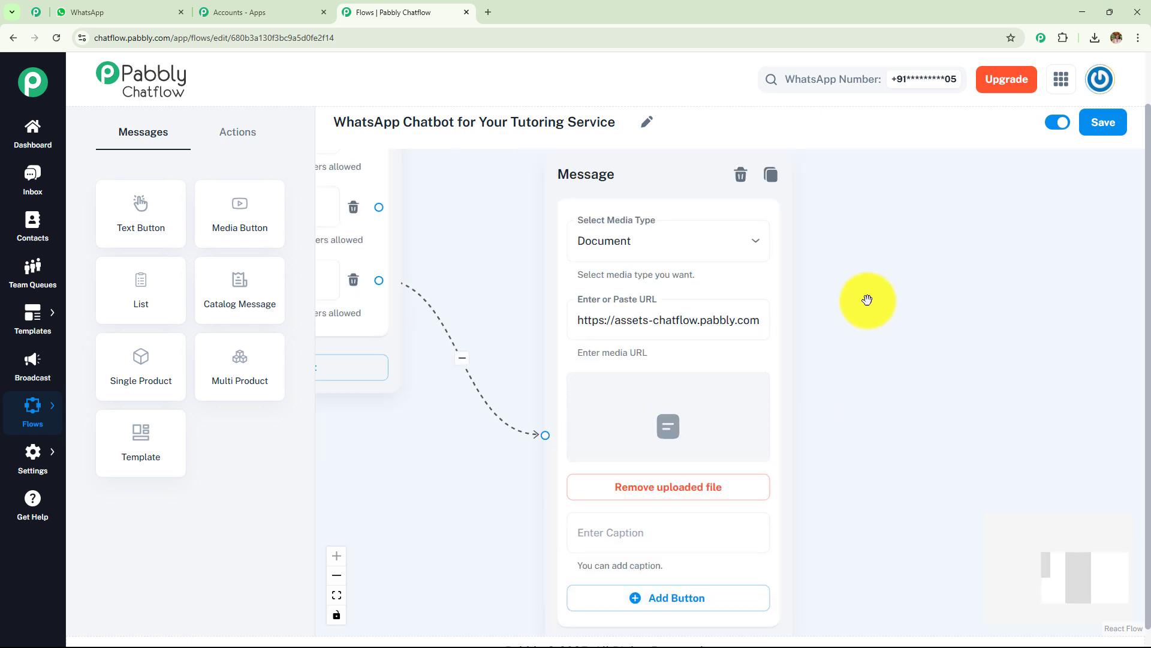
Step: Zoom and pan the flow to show the welcome message, its branches and the subjects message
{"action": "scroll", "coordinate": [869, 301], "scroll_direction": "up", "scroll_amount": 8}
{"action": "scroll", "coordinate": [869, 301], "scroll_direction": "left", "scroll_amount": 6}
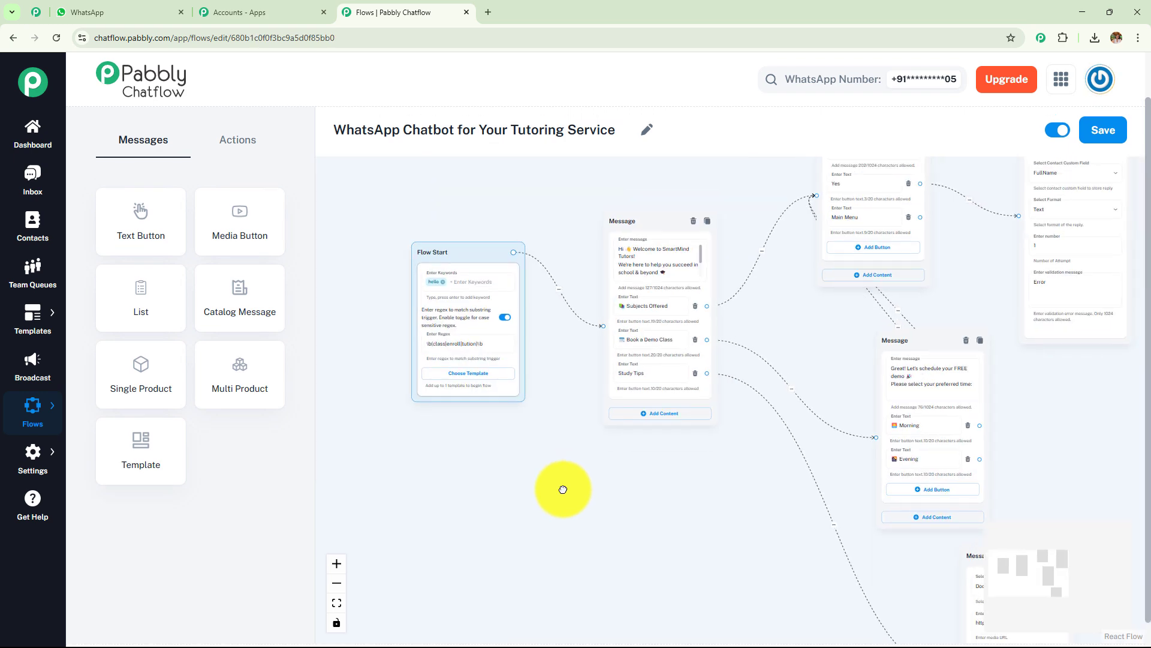
{"action": "scroll", "coordinate": [560, 488], "scroll_direction": "up", "scroll_amount": 3}
{"action": "scroll", "coordinate": [488, 526], "scroll_direction": "up", "scroll_amount": 2}
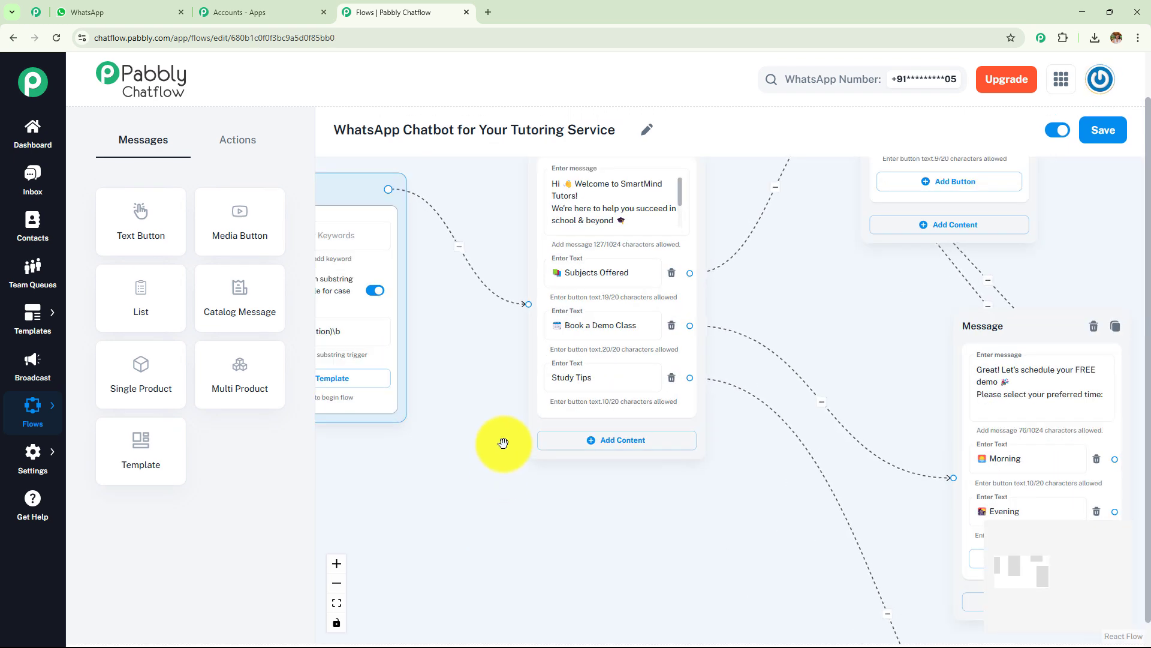
{"action": "left_click_drag", "start_coordinate": [504, 443], "coordinate": [424, 553]}
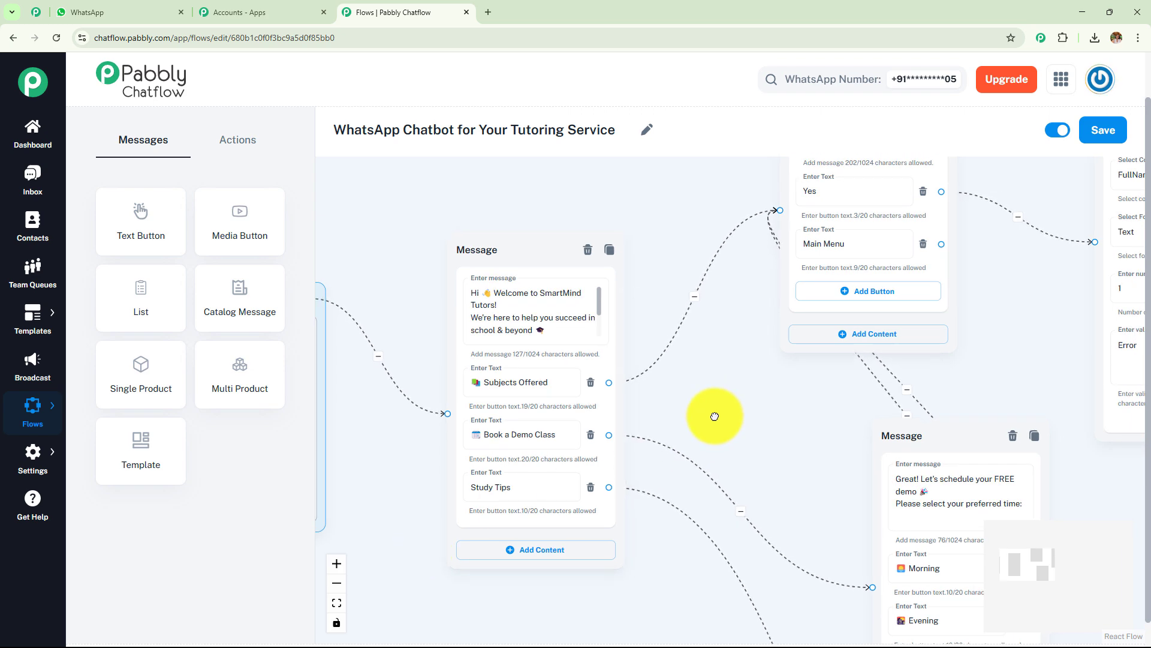
{"action": "left_click_drag", "start_coordinate": [714, 416], "coordinate": [632, 444]}
{"action": "scroll", "coordinate": [657, 494], "scroll_direction": "up", "scroll_amount": 1}
{"action": "left_click_drag", "start_coordinate": [658, 494], "coordinate": [535, 614]}
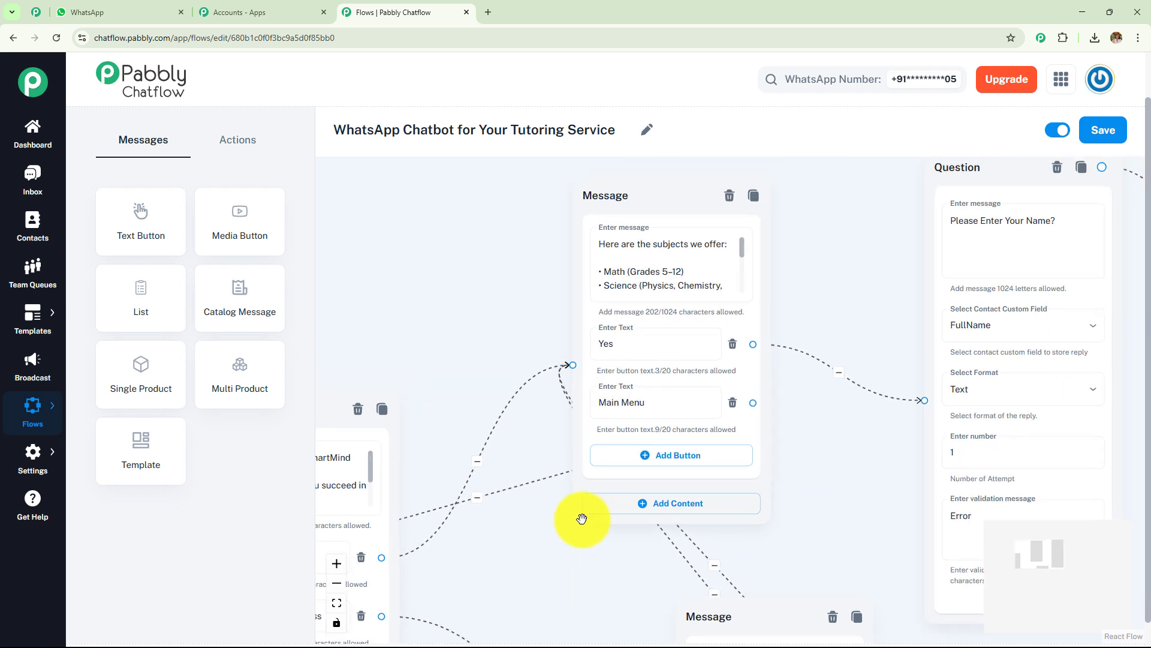
{"action": "left_click_drag", "start_coordinate": [744, 240], "coordinate": [743, 287]}
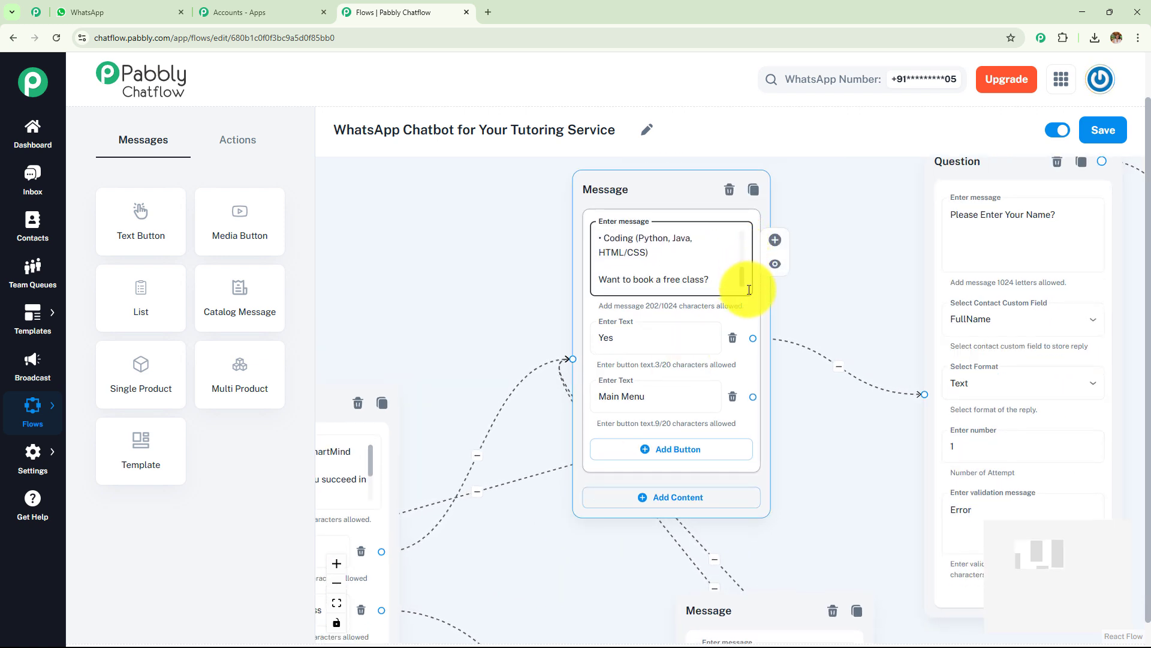
{"action": "scroll", "coordinate": [825, 311], "scroll_direction": "up", "scroll_amount": 1}
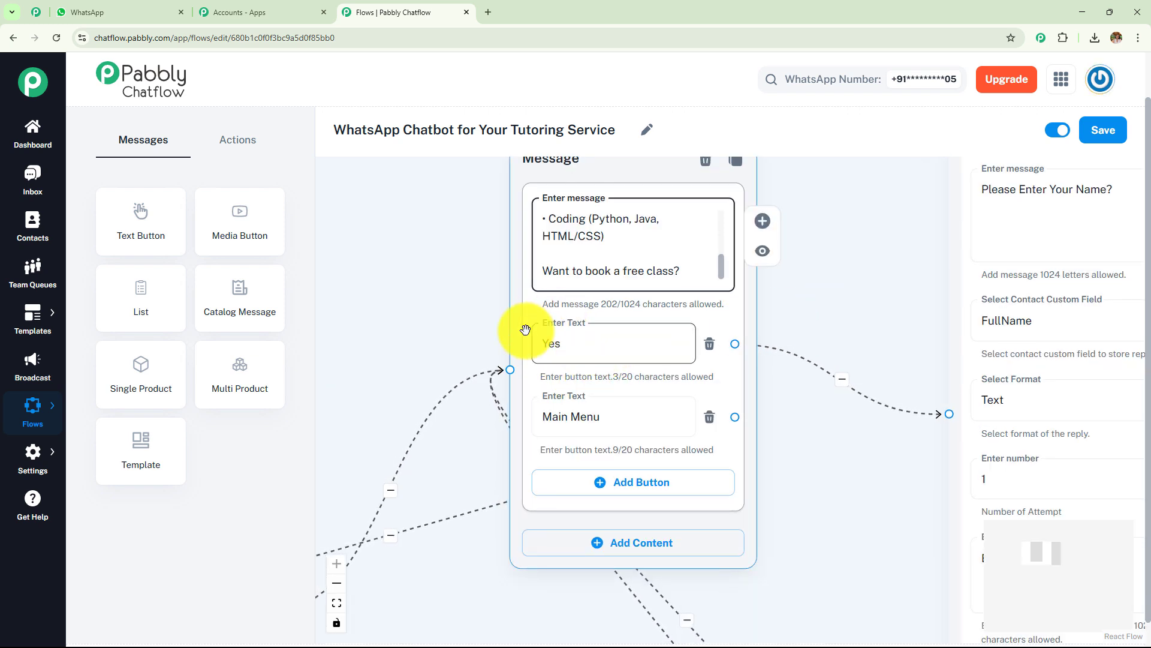
Step: Pan through the name and Class And Subject? questions to the Thanks and Document nodes, checking the document's media types
{"action": "left_click_drag", "start_coordinate": [822, 314], "coordinate": [466, 360]}
{"action": "left_click_drag", "start_coordinate": [906, 402], "coordinate": [596, 395]}
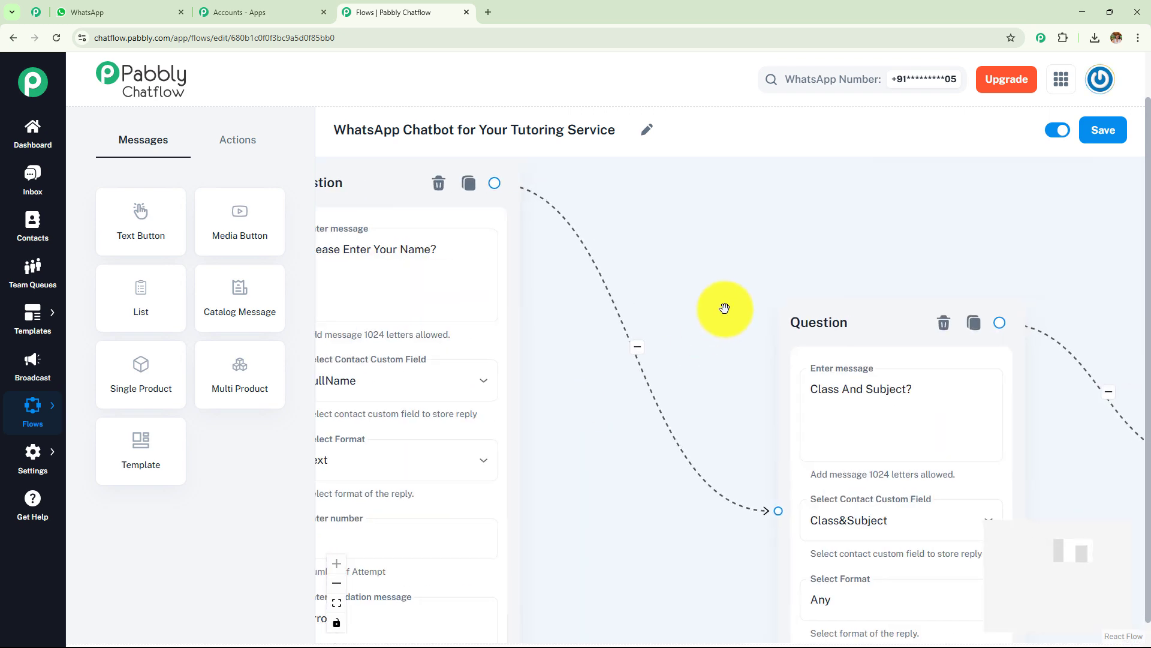
{"action": "left_click_drag", "start_coordinate": [907, 251], "coordinate": [318, 276]}
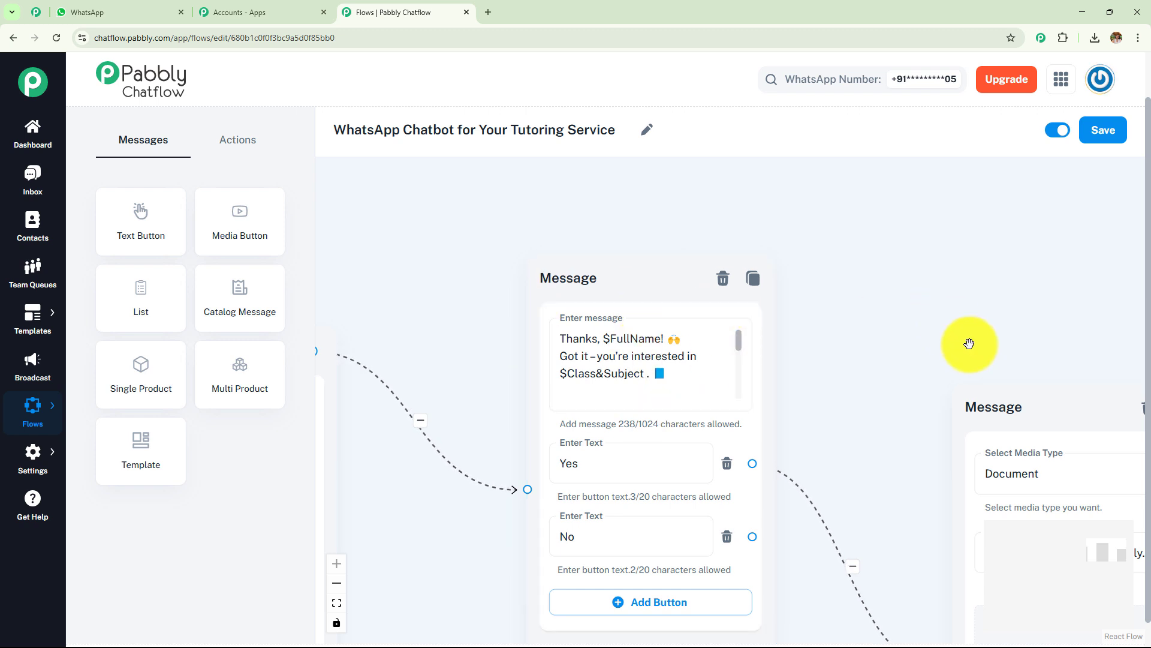
{"action": "left_click_drag", "start_coordinate": [966, 342], "coordinate": [586, 209]}
{"action": "left_click_drag", "start_coordinate": [977, 427], "coordinate": [1150, 340]}
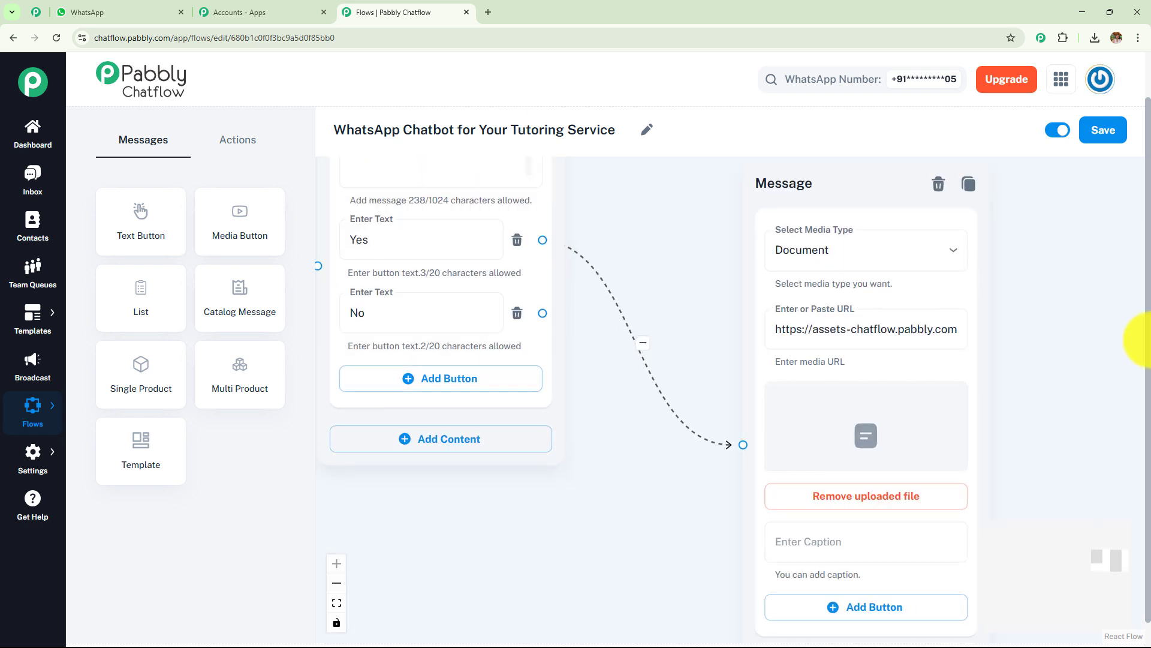
{"action": "left_click_drag", "start_coordinate": [897, 327], "coordinate": [668, 219]}
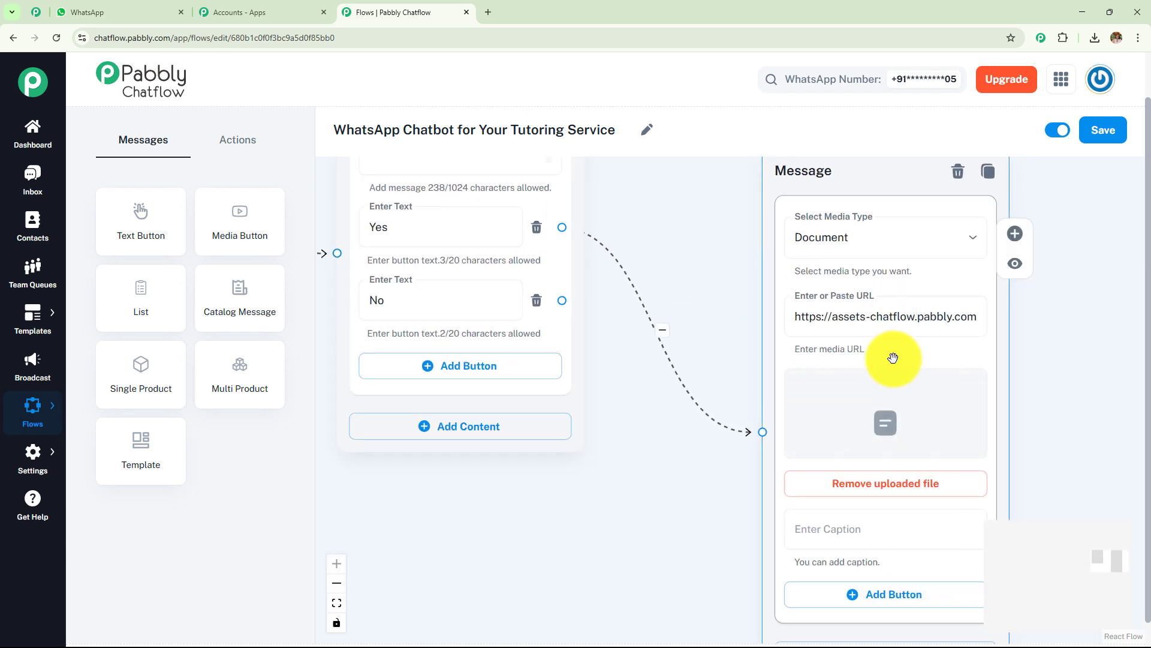
{"action": "left_click", "coordinate": [912, 249]}
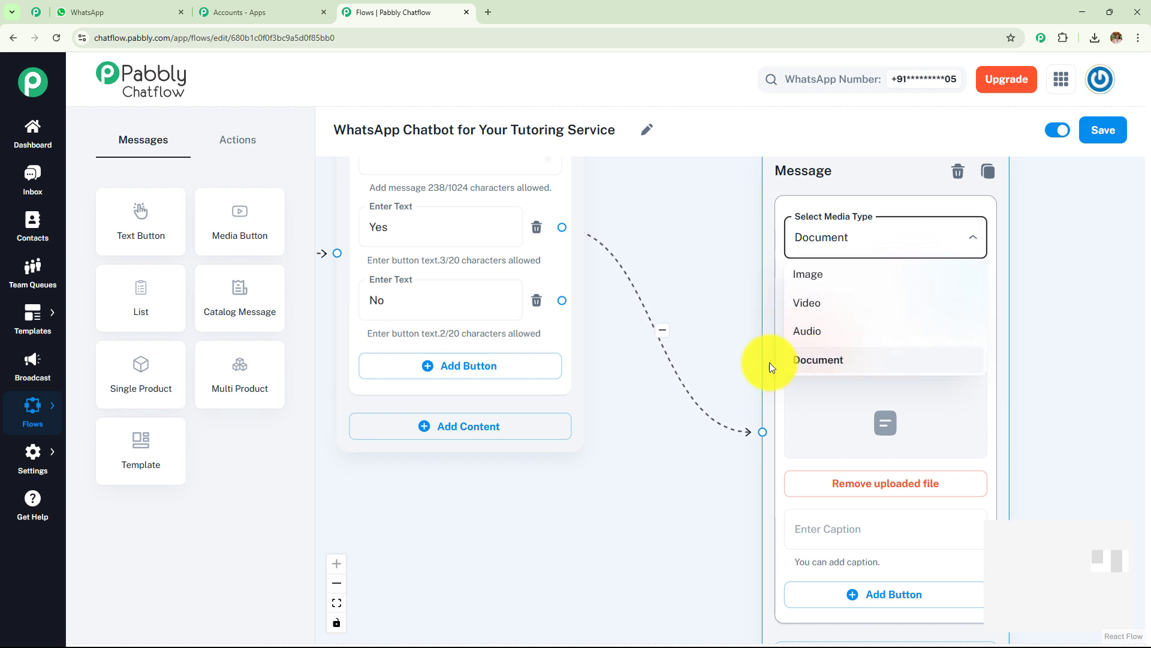
{"action": "left_click", "coordinate": [694, 304]}
Step: Pan back across the Class And Subject? question to the name question
{"action": "left_click_drag", "start_coordinate": [611, 187], "coordinate": [909, 382]}
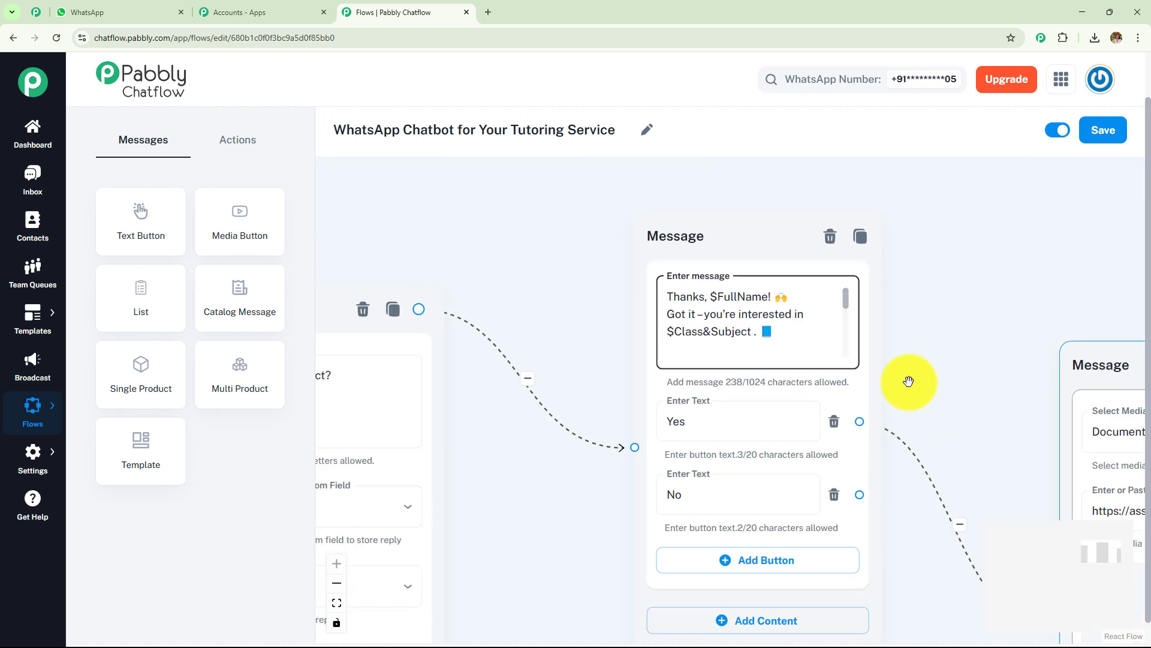
{"action": "left_click_drag", "start_coordinate": [510, 298], "coordinate": [771, 226]}
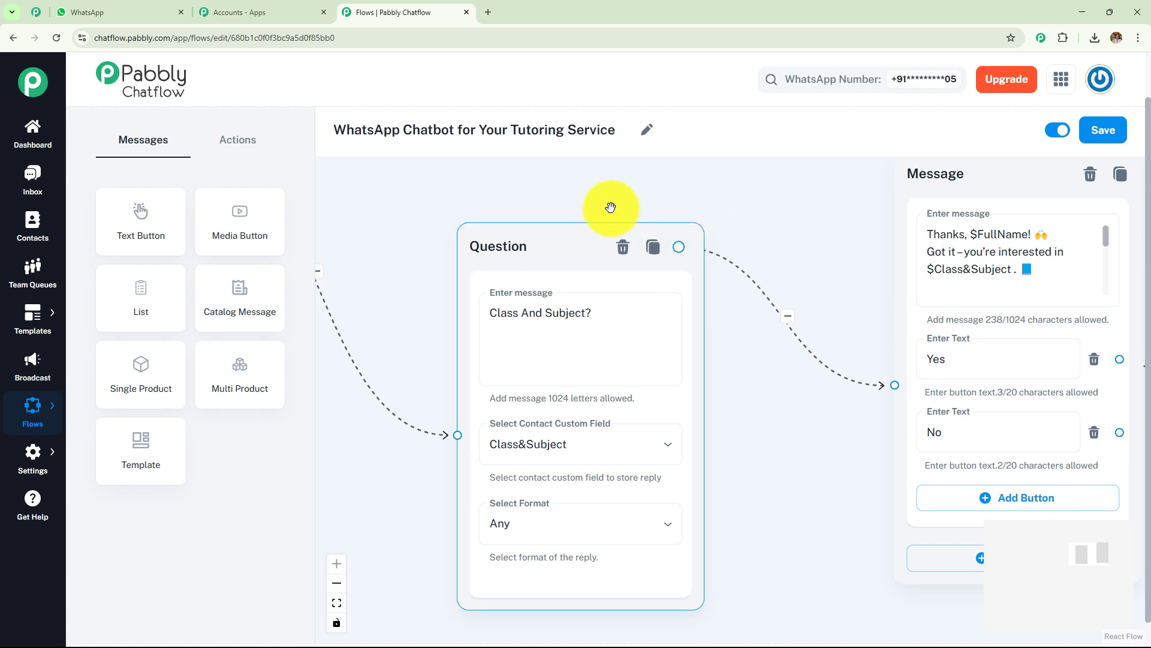
{"action": "left_click_drag", "start_coordinate": [740, 408], "coordinate": [707, 433]}
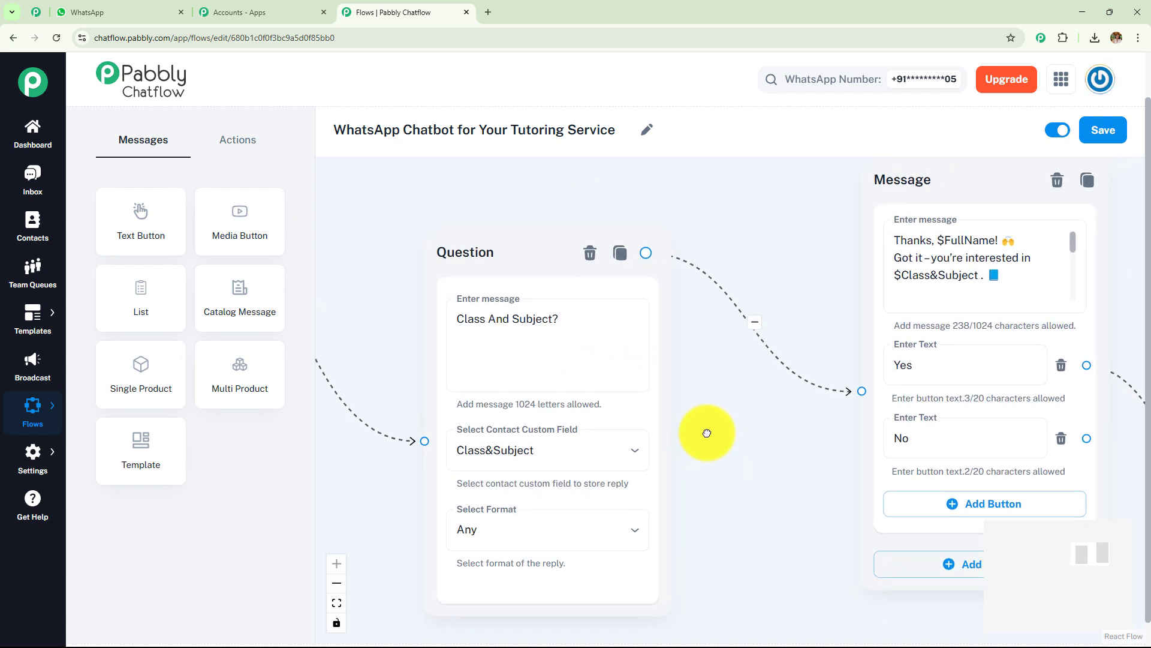
{"action": "scroll", "coordinate": [728, 240], "scroll_direction": "down", "scroll_amount": 3}
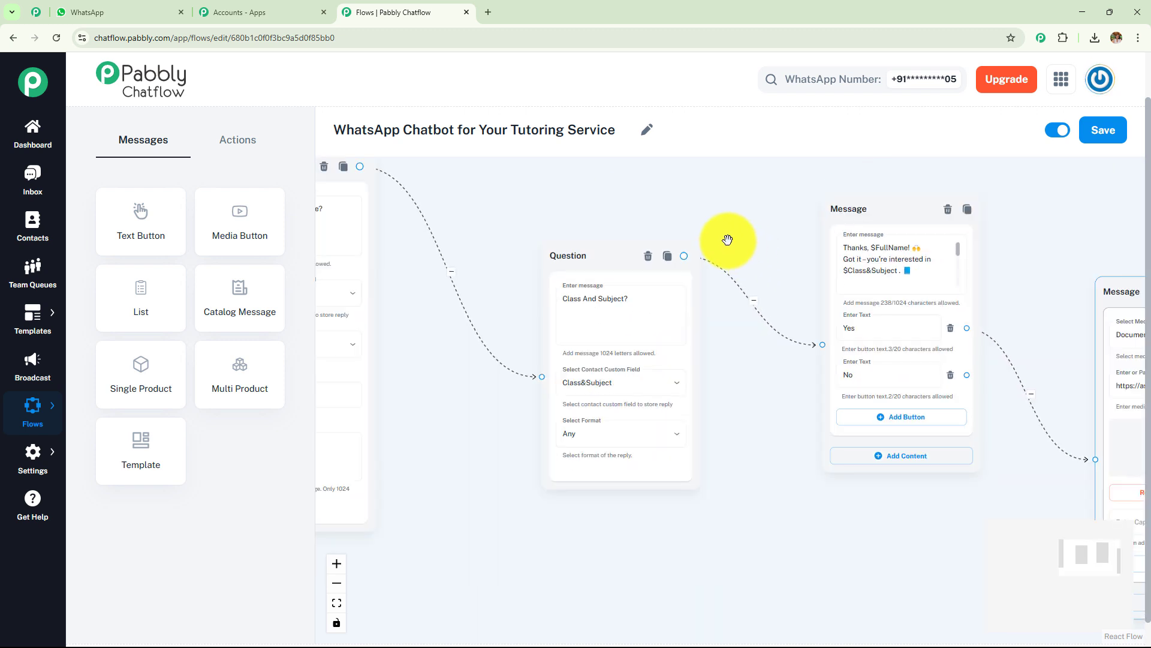
{"action": "left_click_drag", "start_coordinate": [571, 200], "coordinate": [765, 247]}
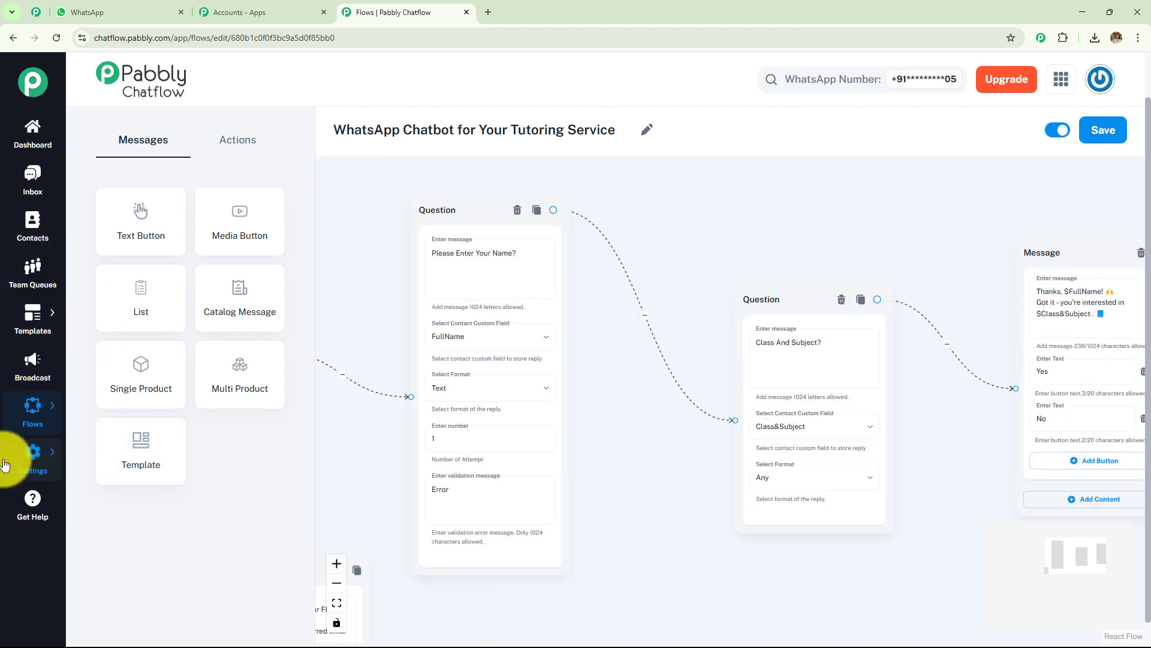
Step: Drag in an Ask Question step, then check Contact Custom Fields for FullName and Class&Subject
{"action": "mouse_move", "coordinate": [5, 465]}
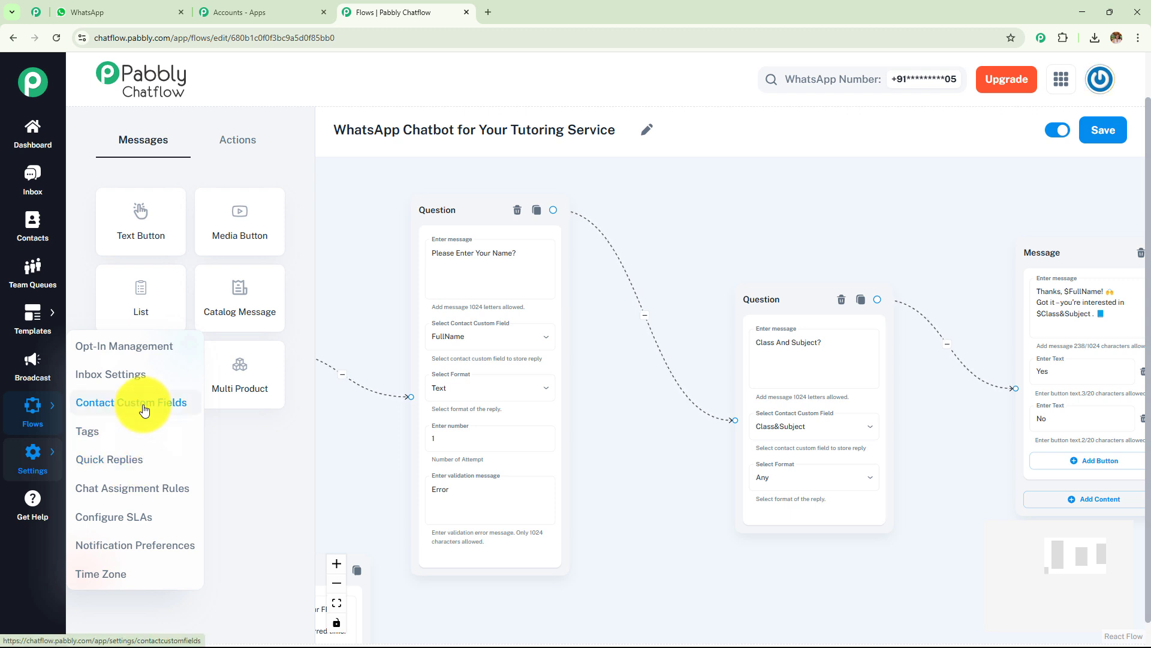
{"action": "left_click", "coordinate": [242, 149]}
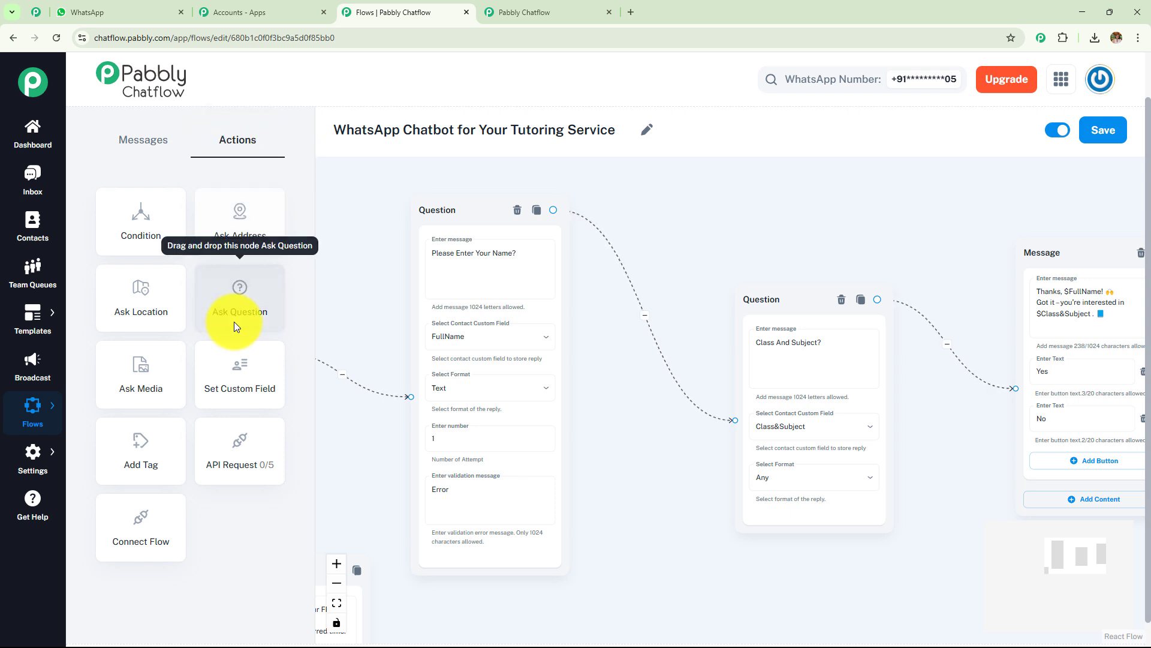
{"action": "left_click_drag", "start_coordinate": [234, 321], "coordinate": [564, 235]}
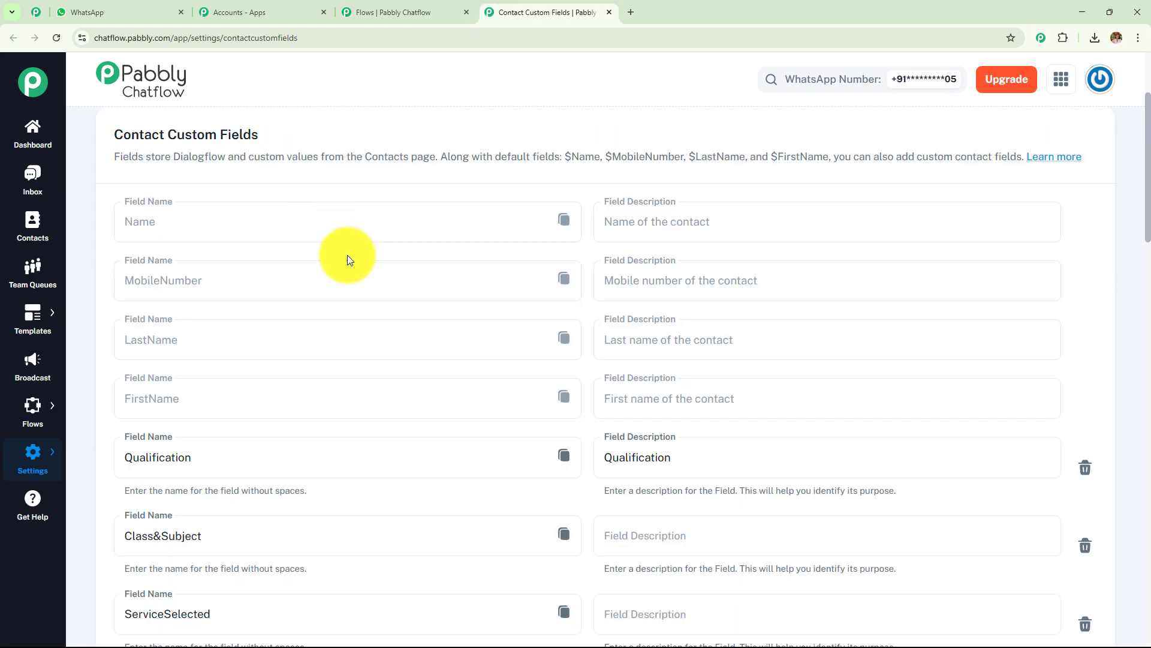
{"action": "scroll", "coordinate": [354, 342], "scroll_direction": "down", "scroll_amount": 4}
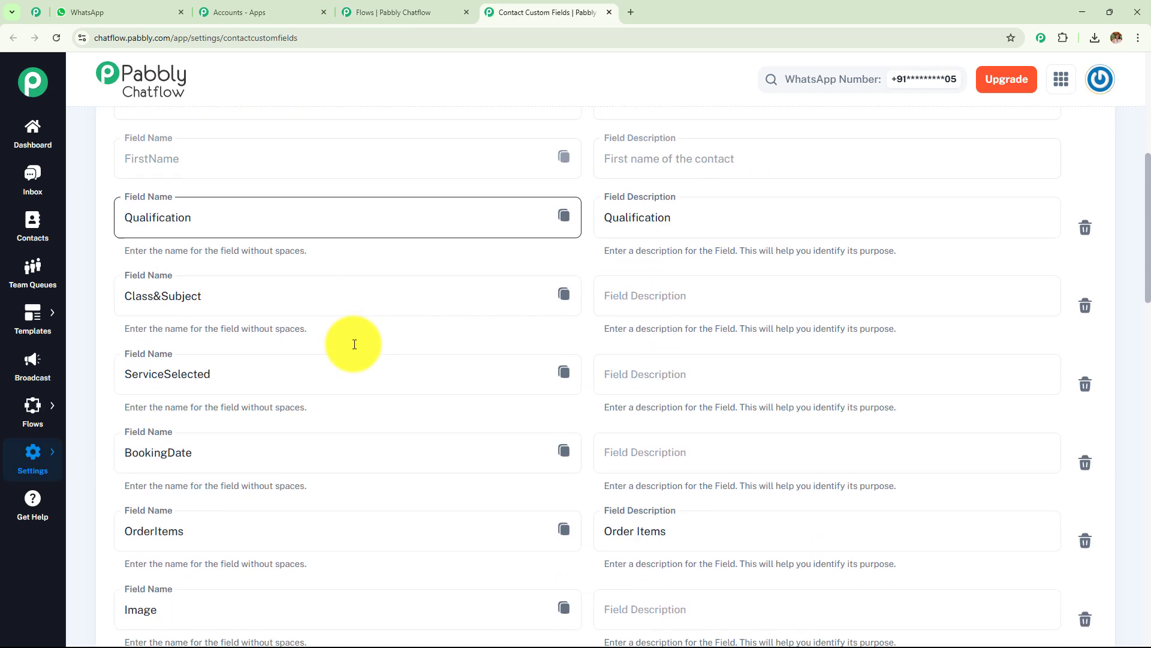
{"action": "left_click", "coordinate": [282, 308]}
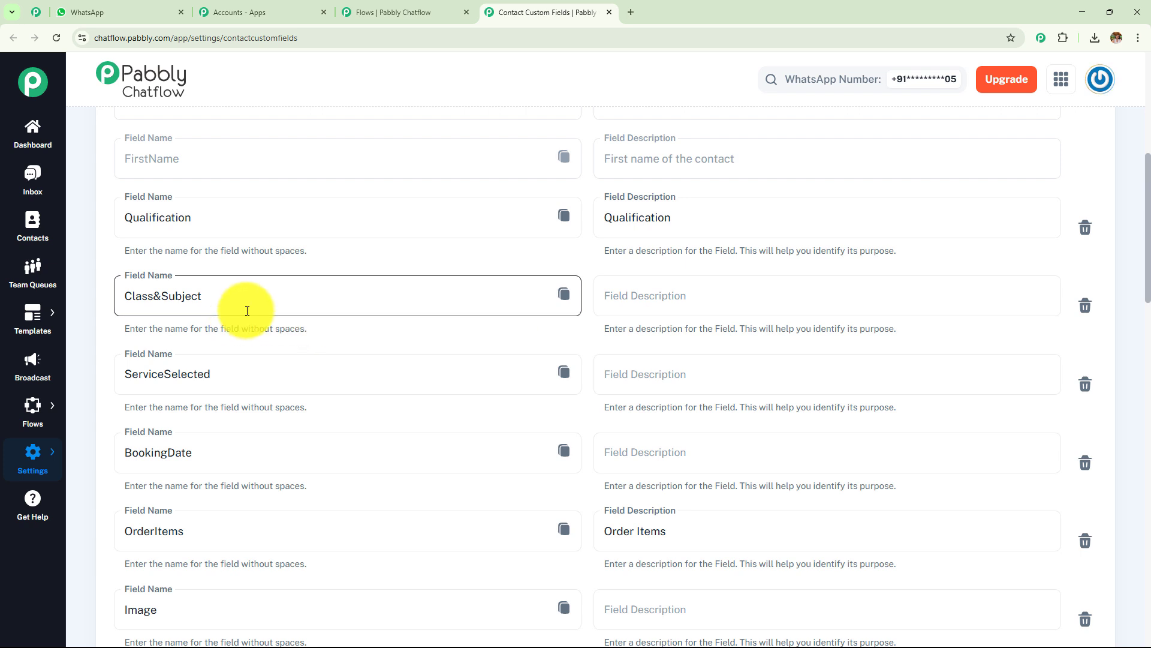
{"action": "scroll", "coordinate": [373, 386], "scroll_direction": "down", "scroll_amount": 15}
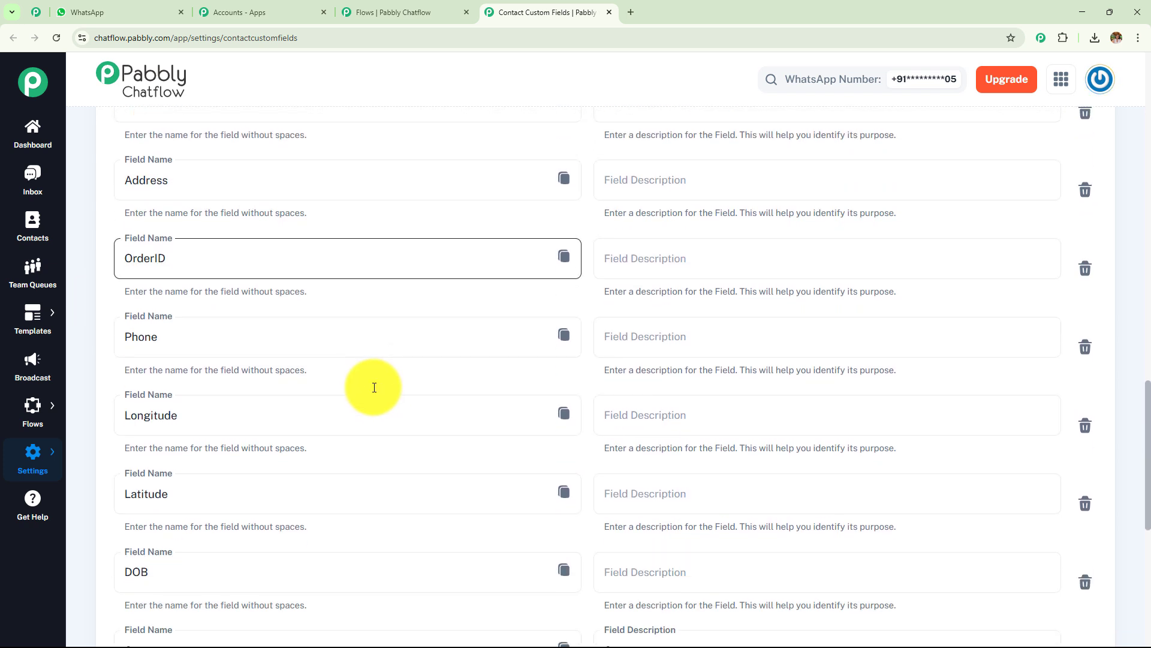
{"action": "scroll", "coordinate": [374, 387], "scroll_direction": "down", "scroll_amount": 6}
{"action": "left_click", "coordinate": [174, 369]}
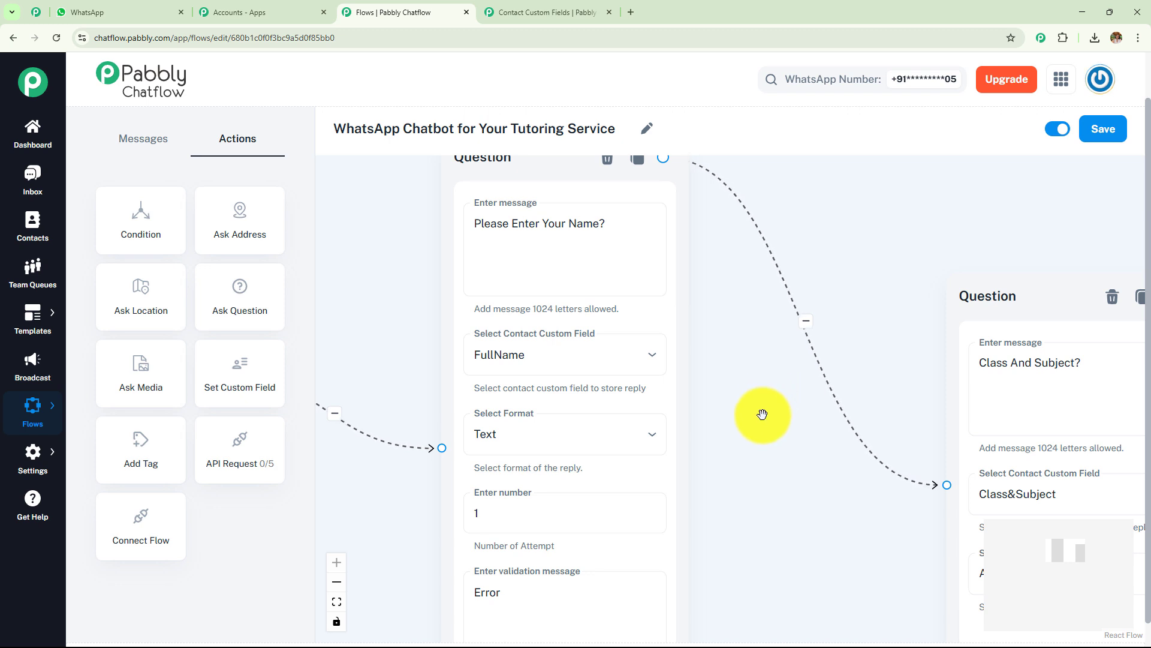
{"action": "left_click", "coordinate": [505, 356]}
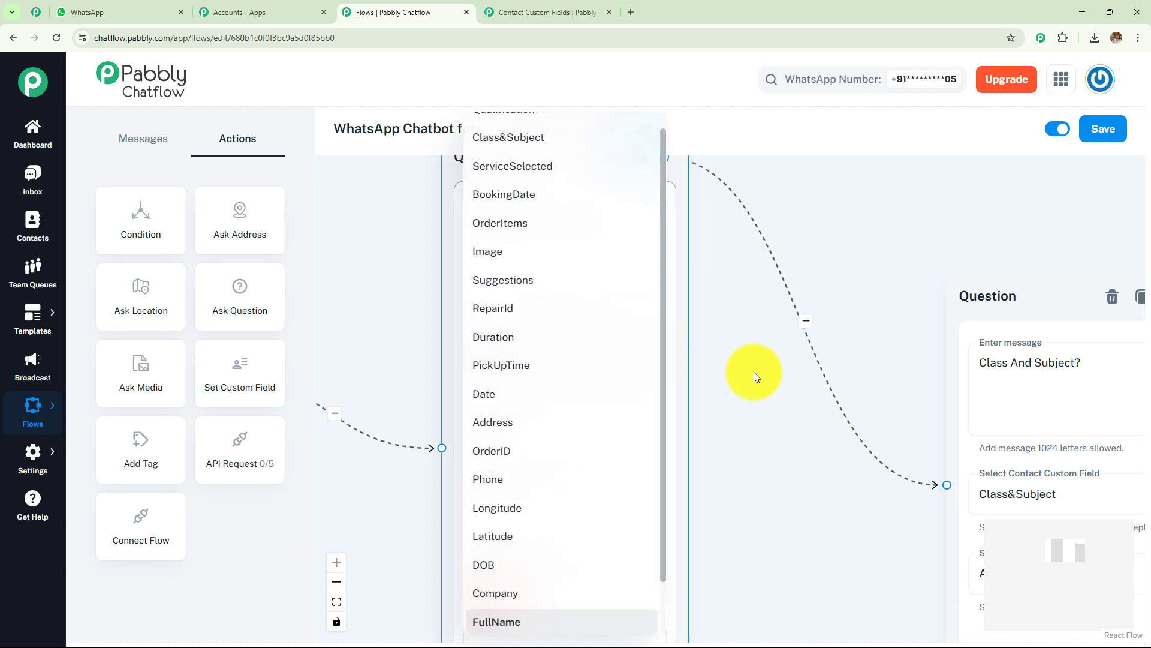
{"action": "left_click", "coordinate": [737, 345]}
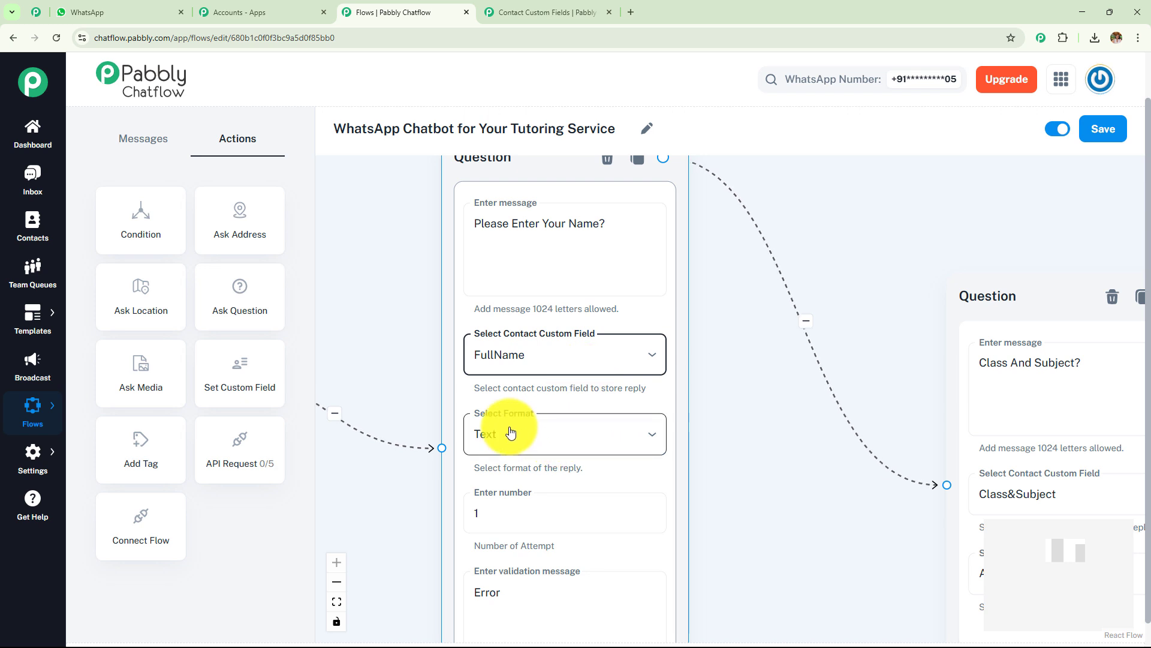
{"action": "scroll", "coordinate": [532, 334], "scroll_direction": "down", "scroll_amount": 2}
{"action": "left_click", "coordinate": [532, 334]}
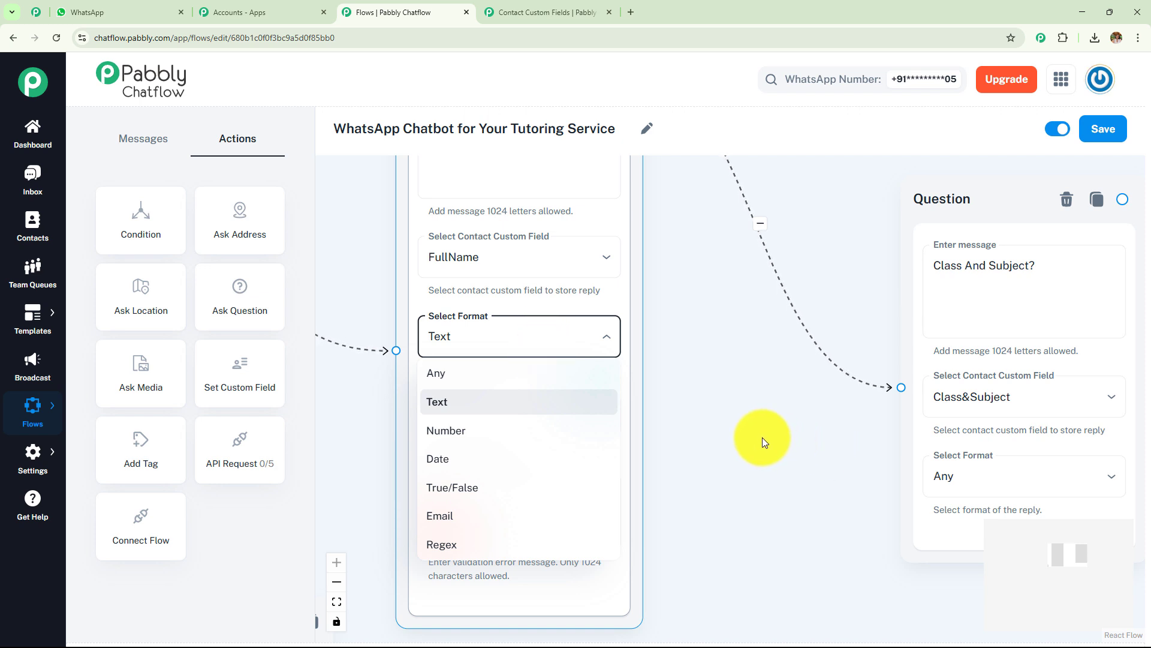
{"action": "left_click", "coordinate": [814, 434]}
{"action": "left_click_drag", "start_coordinate": [815, 434], "coordinate": [673, 405]}
{"action": "left_click", "coordinate": [901, 375]}
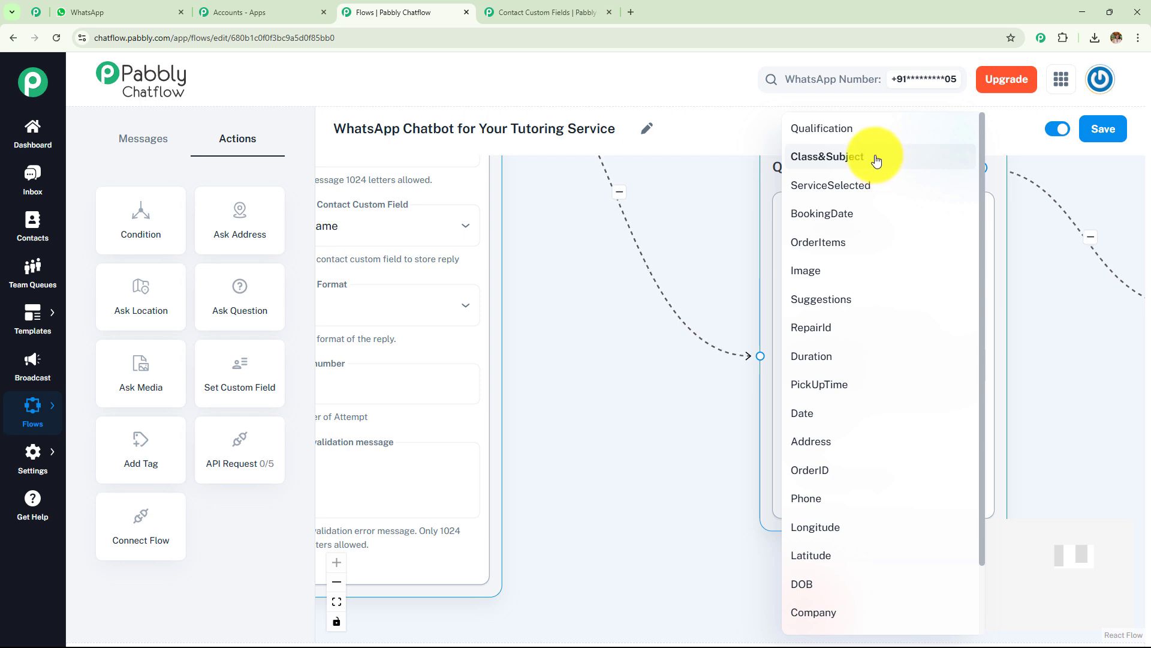
{"action": "left_click", "coordinate": [592, 363]}
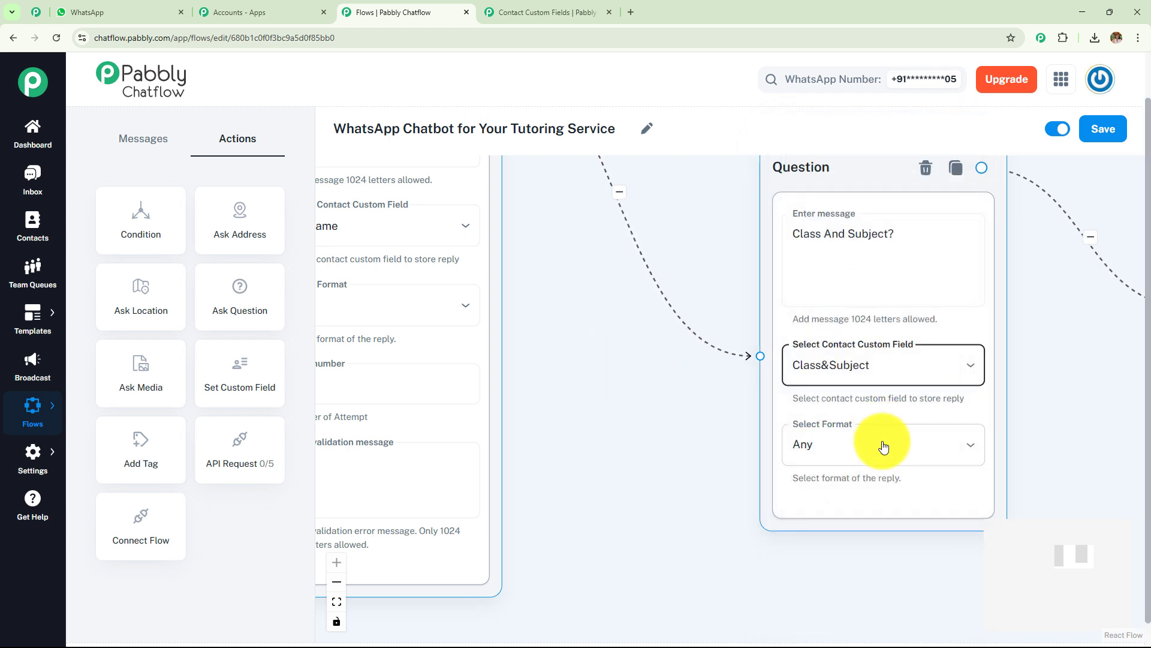
{"action": "left_click", "coordinate": [875, 445]}
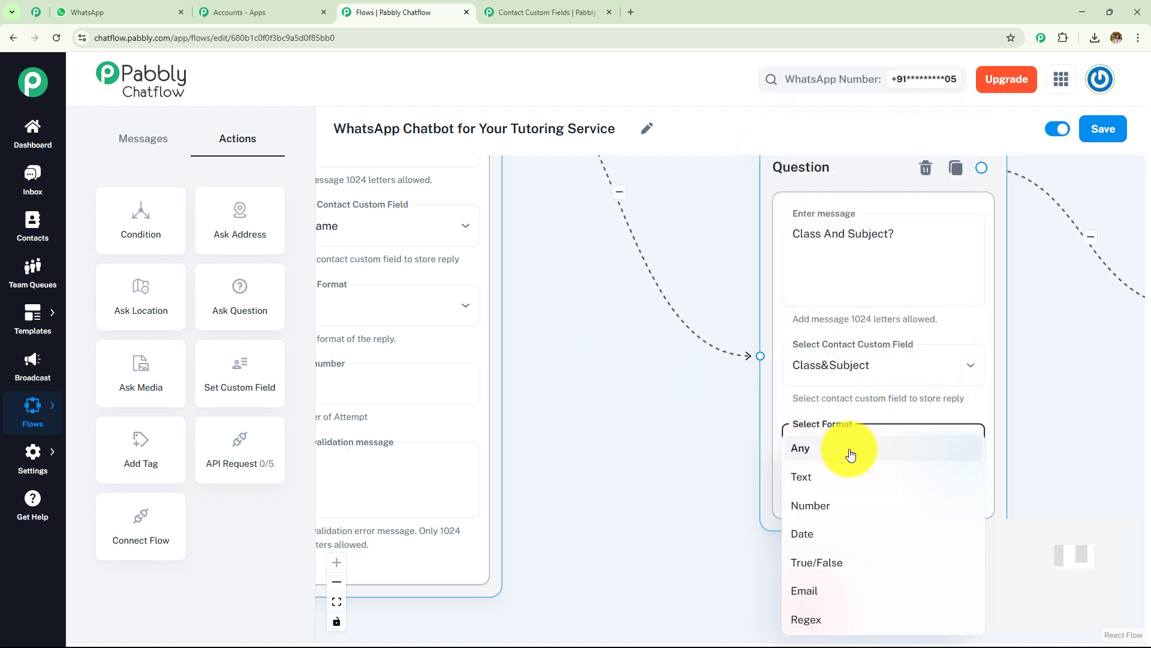
{"action": "left_click", "coordinate": [695, 438]}
{"action": "left_click_drag", "start_coordinate": [695, 437], "coordinate": [472, 459]}
{"action": "left_click_drag", "start_coordinate": [985, 367], "coordinate": [600, 409]}
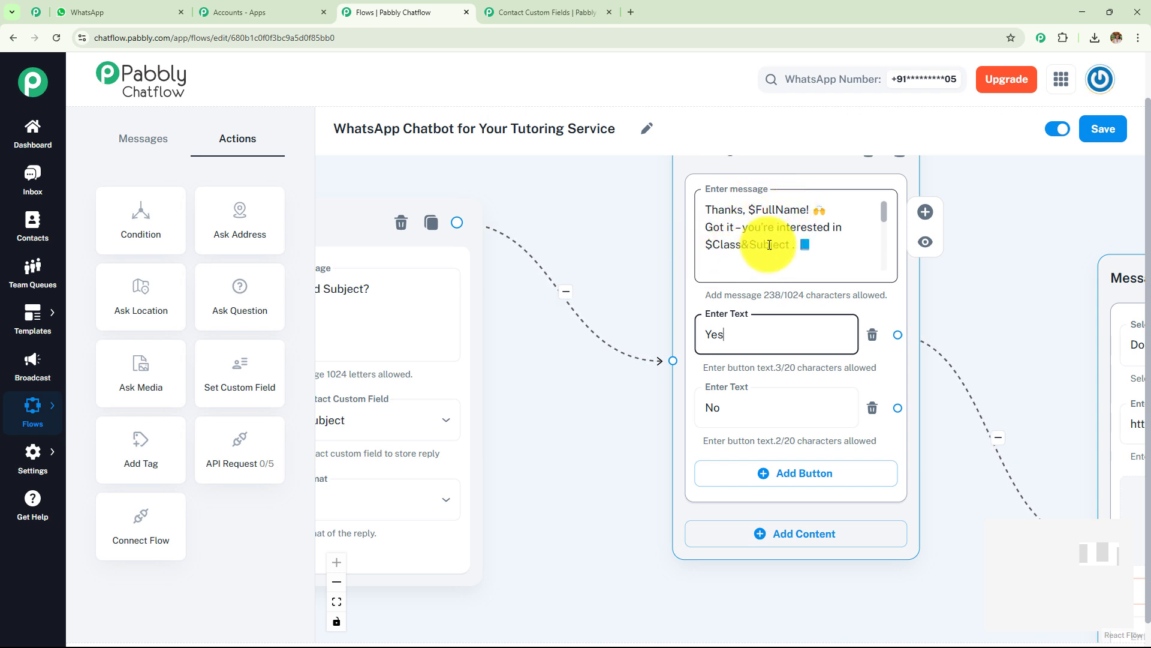
{"action": "left_click", "coordinate": [833, 243]}
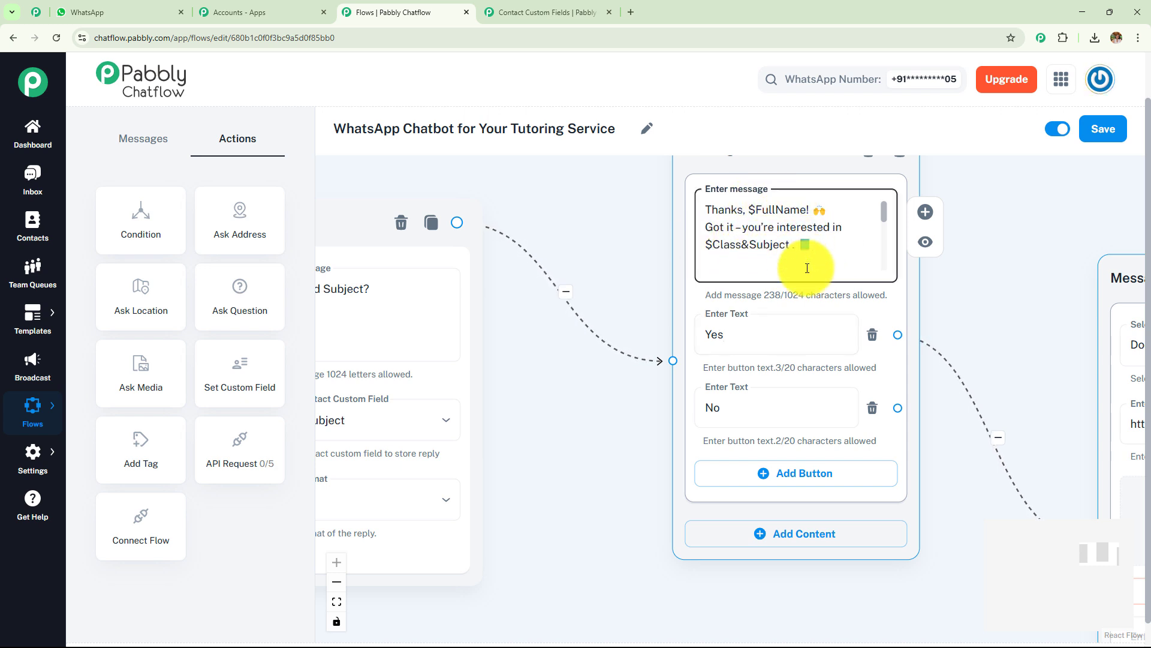
{"action": "left_click", "coordinate": [497, 6]}
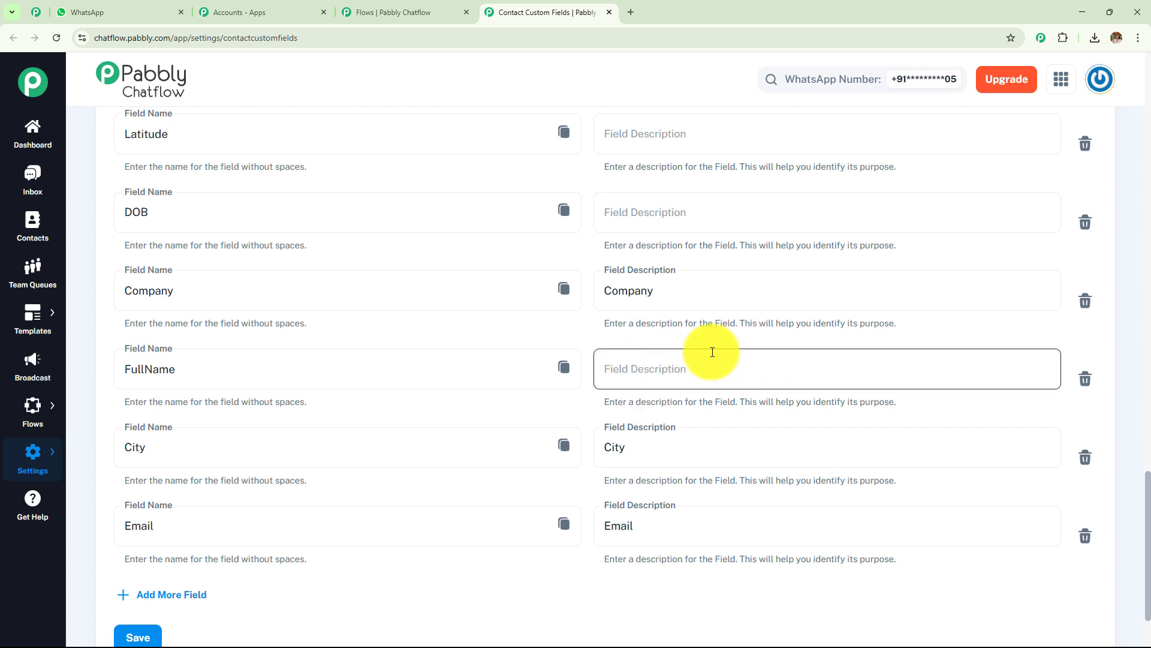
{"action": "left_click", "coordinate": [564, 371]}
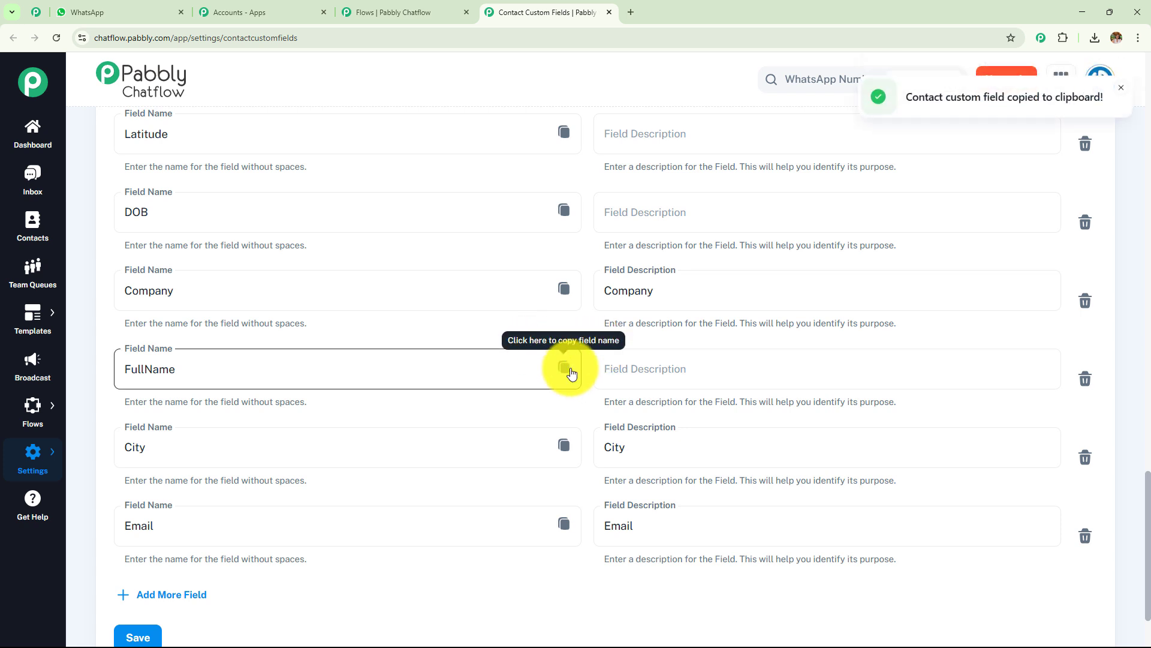
{"action": "left_click", "coordinate": [407, 12]}
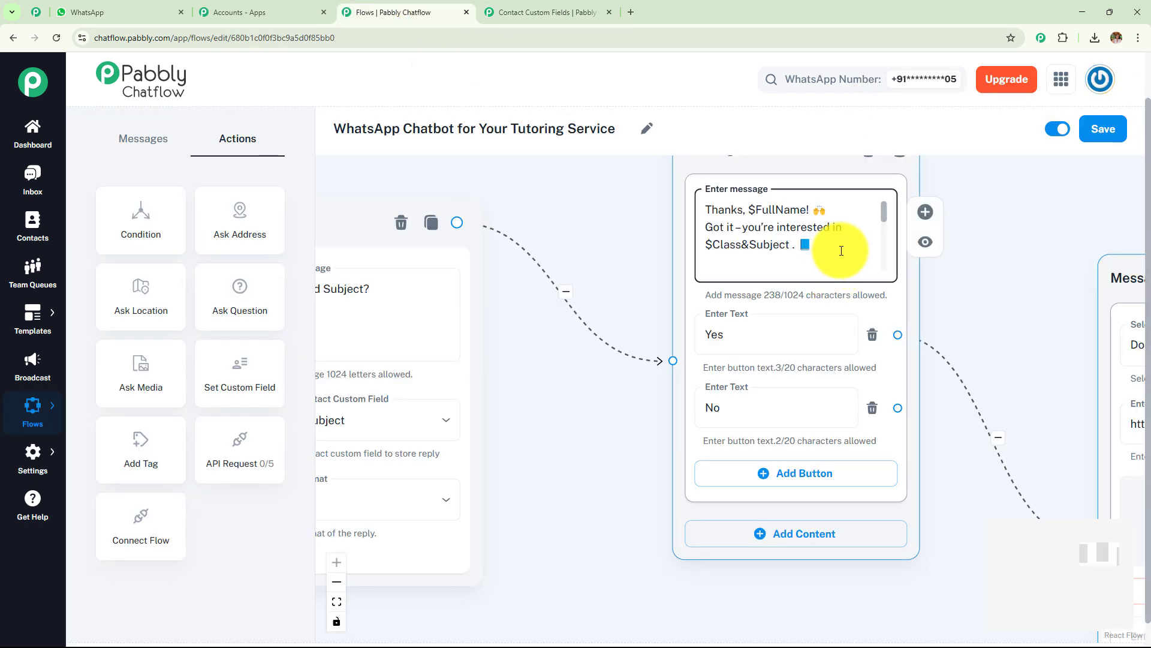
{"action": "key", "text": "ctrl+v"}
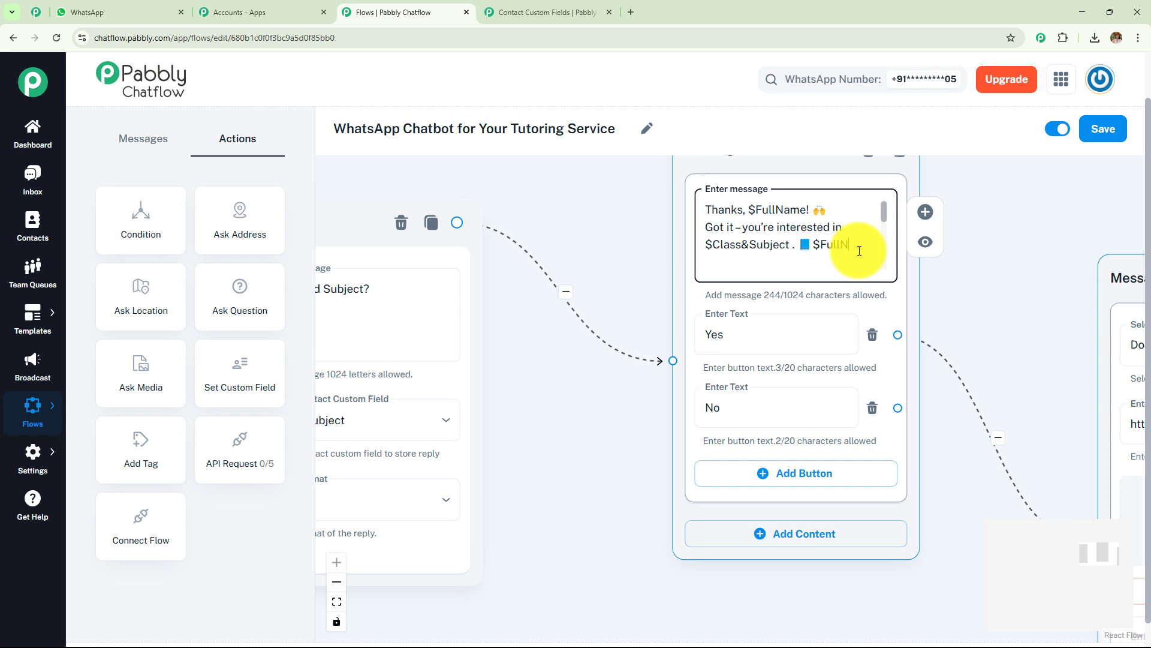
{"action": "key", "text": "BackSpace"}
{"action": "key", "text": "BackSpace"}
{"action": "left_click_drag", "start_coordinate": [568, 430], "coordinate": [925, 458]}
{"action": "scroll", "coordinate": [926, 458], "scroll_direction": "down", "scroll_amount": 2}
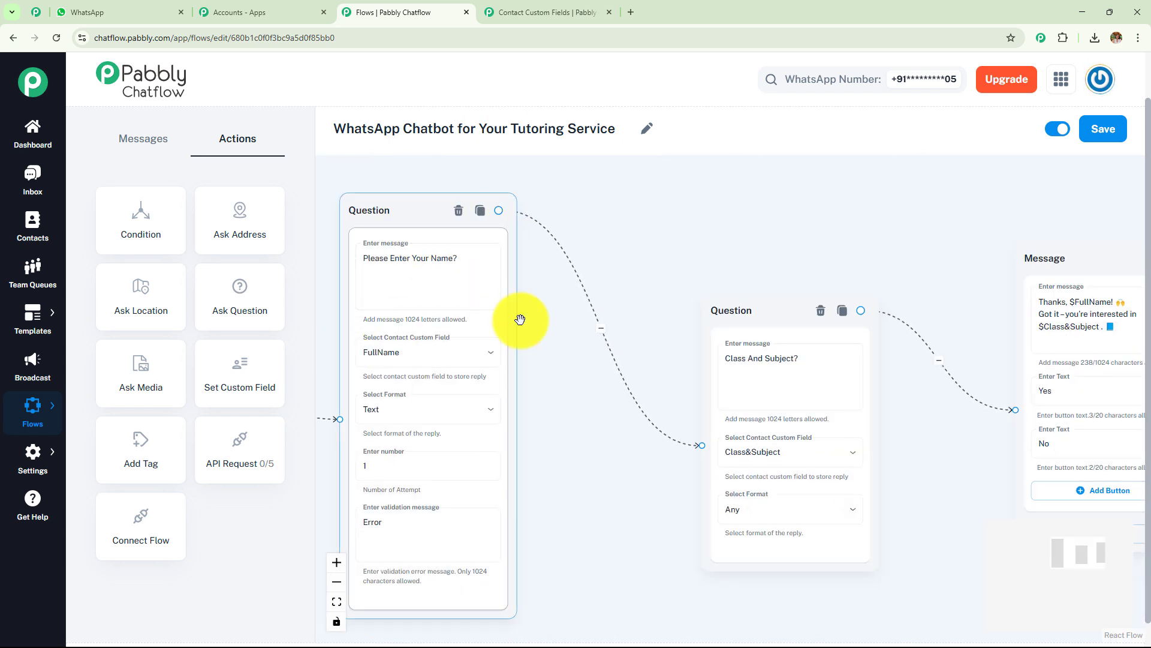
Step: Connect the Thanks message's No reply back to an earlier Message node
{"action": "left_click_drag", "start_coordinate": [641, 475], "coordinate": [334, 411]}
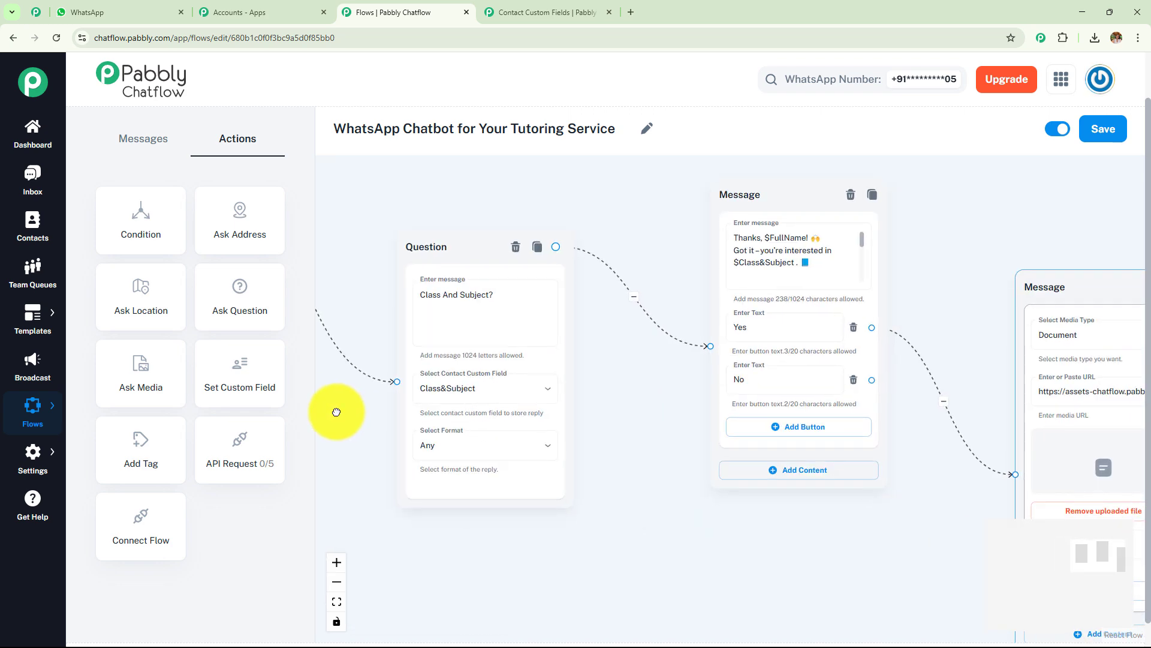
{"action": "scroll", "coordinate": [656, 432], "scroll_direction": "up", "scroll_amount": 2}
{"action": "scroll", "coordinate": [797, 234], "scroll_direction": "down", "scroll_amount": 1}
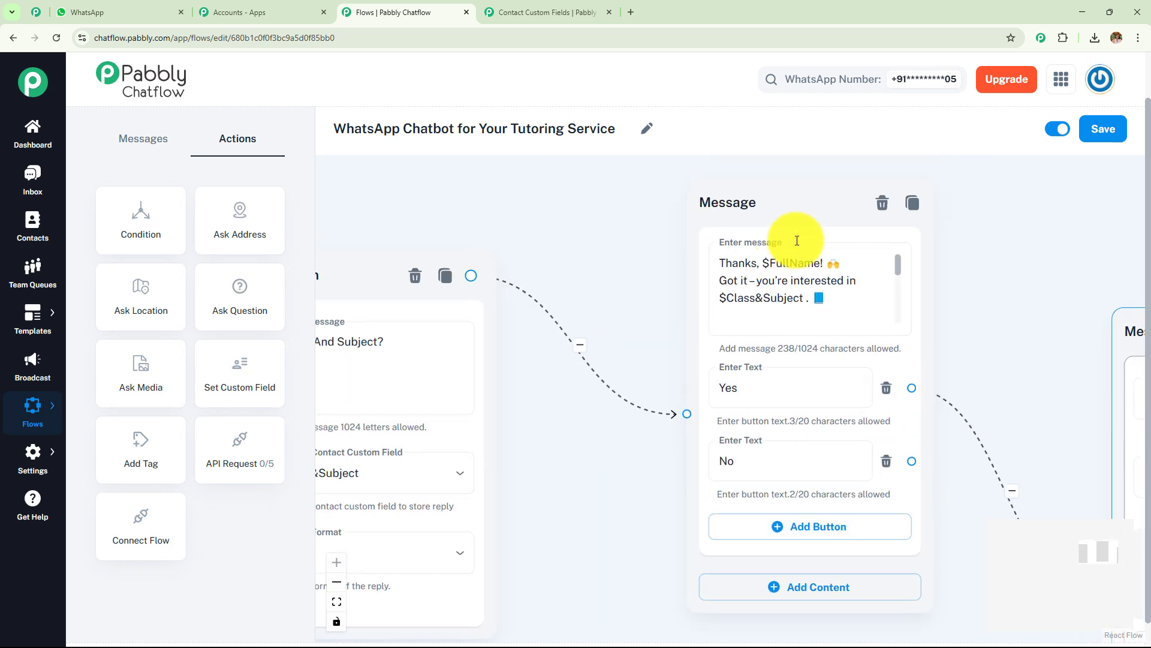
{"action": "scroll", "coordinate": [611, 303], "scroll_direction": "down", "scroll_amount": 2}
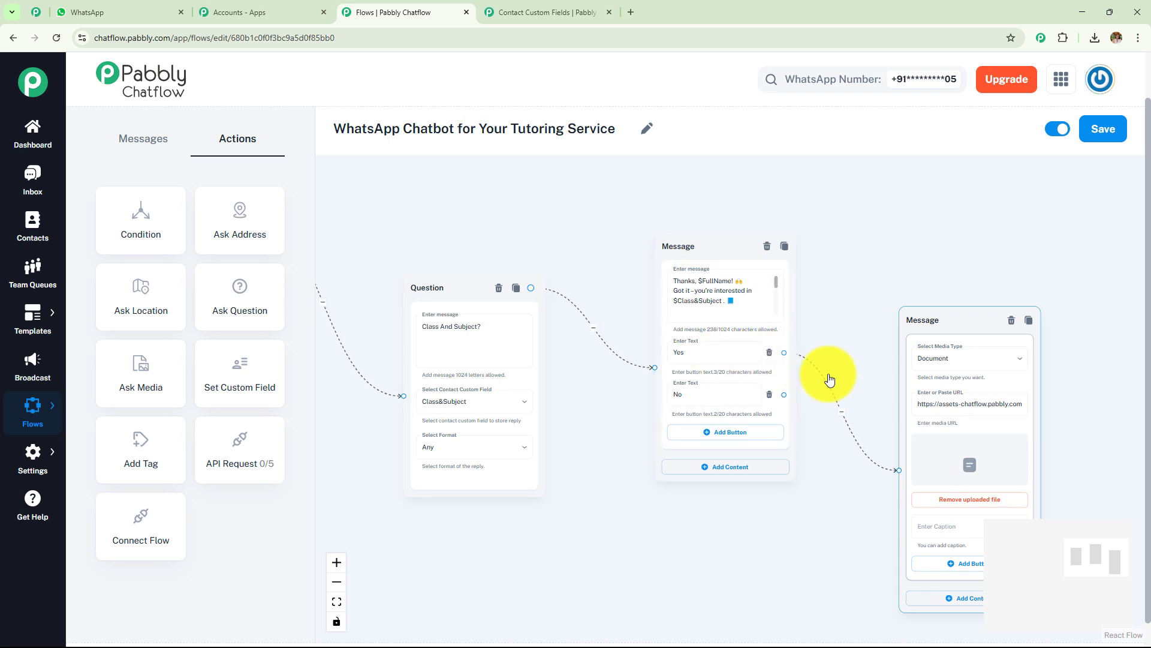
{"action": "left_click_drag", "start_coordinate": [863, 372], "coordinate": [712, 313]}
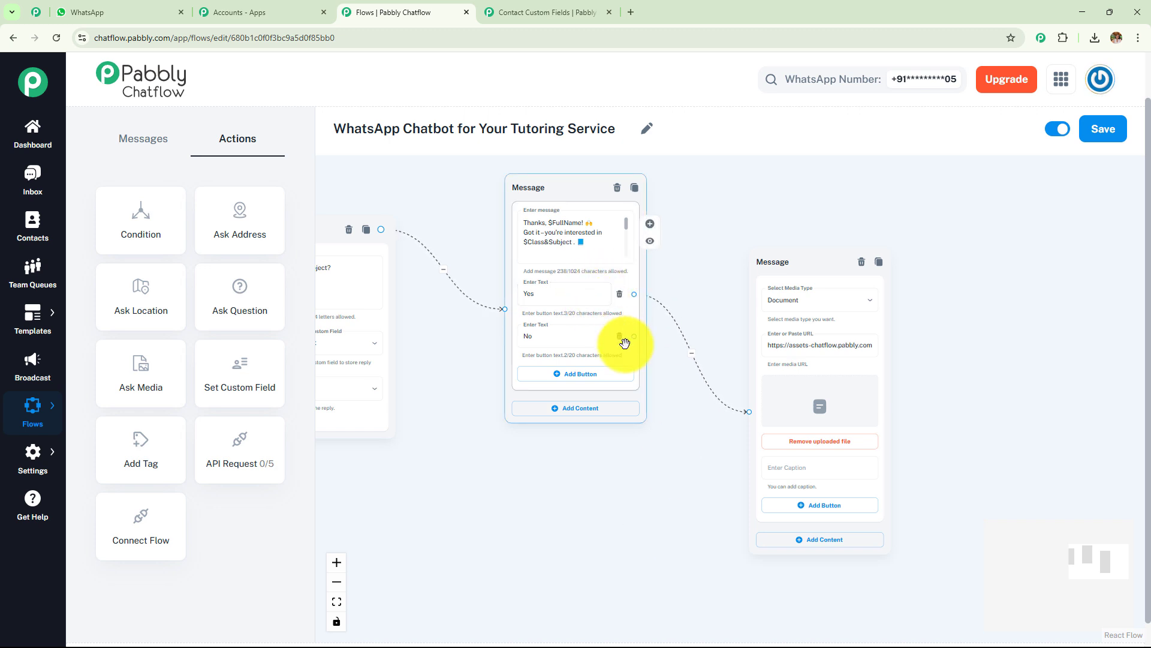
{"action": "left_click_drag", "start_coordinate": [634, 336], "coordinate": [692, 454]}
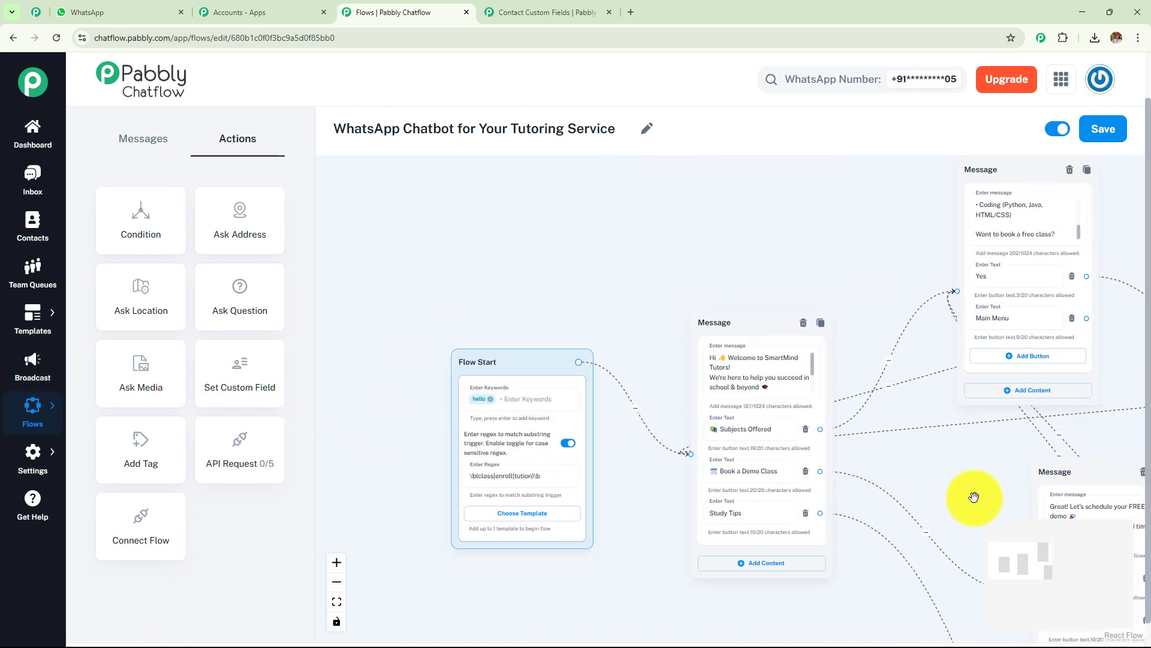
{"action": "left_click_drag", "start_coordinate": [973, 495], "coordinate": [704, 404]}
Step: Look over the flow's connections and switch the flow to inactive
{"action": "scroll", "coordinate": [642, 405], "scroll_direction": "down", "scroll_amount": 1}
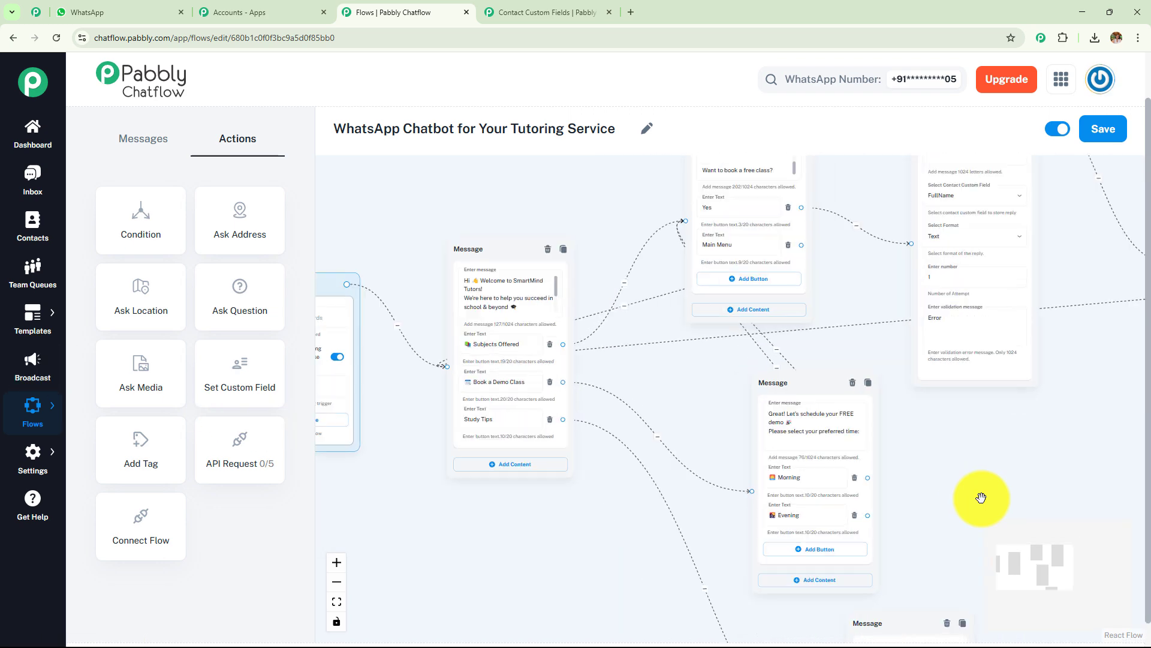
{"action": "scroll", "coordinate": [982, 498], "scroll_direction": "up", "scroll_amount": 2}
{"action": "left_click_drag", "start_coordinate": [1033, 450], "coordinate": [676, 609]}
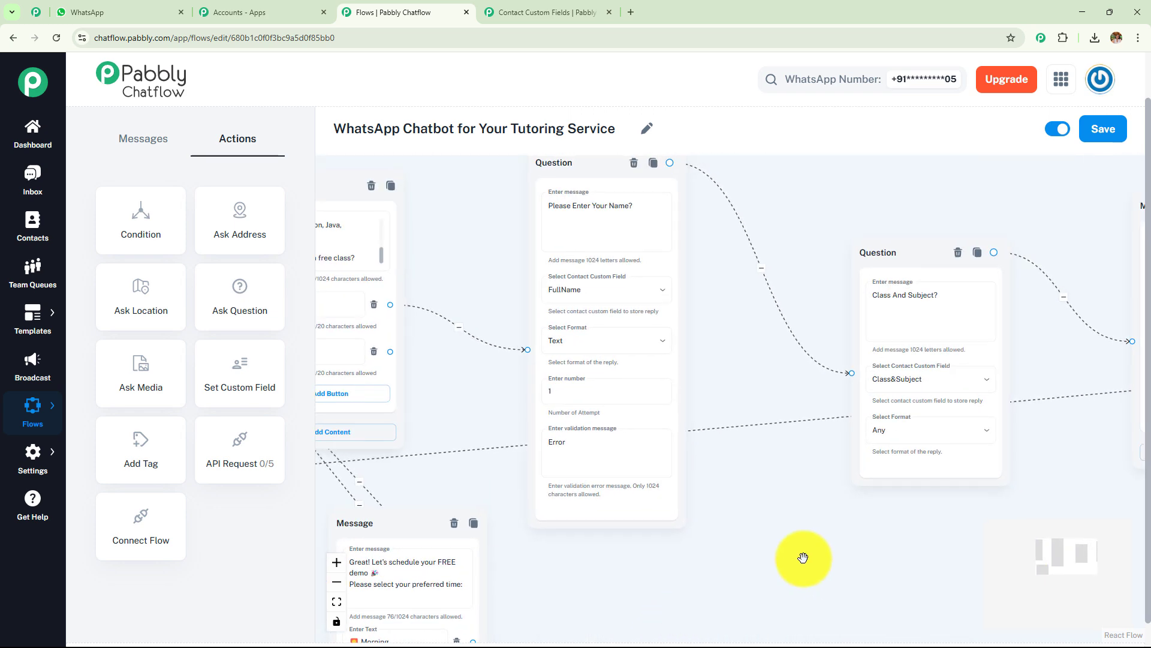
{"action": "left_click_drag", "start_coordinate": [930, 583], "coordinate": [412, 539]}
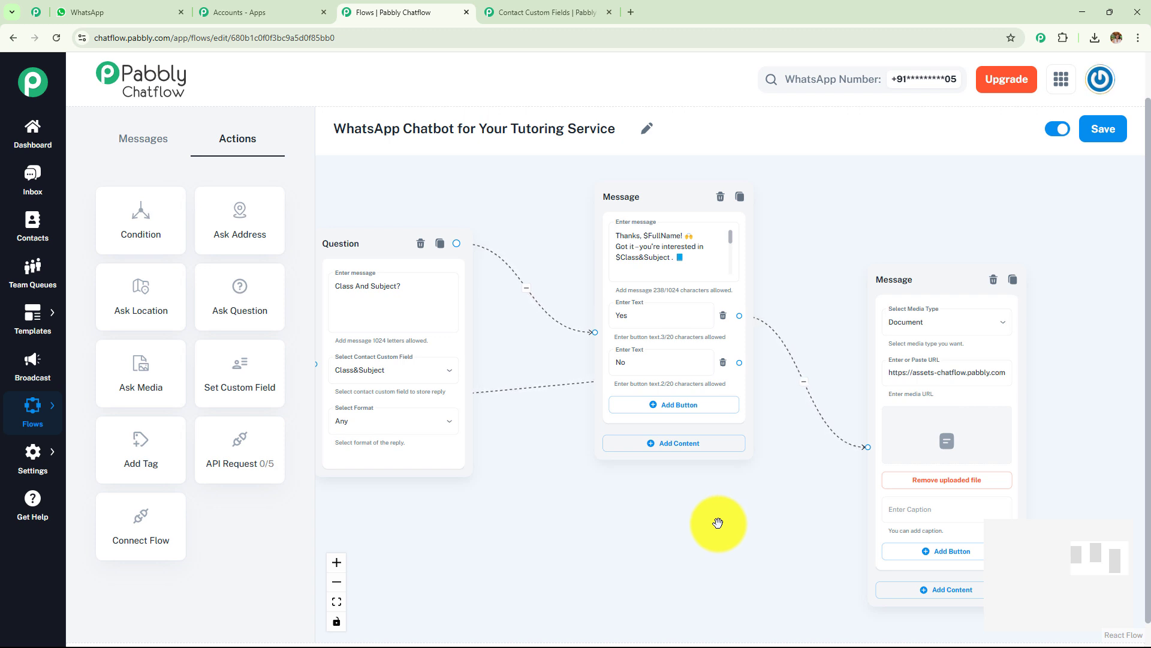
{"action": "left_click", "coordinate": [1054, 133]}
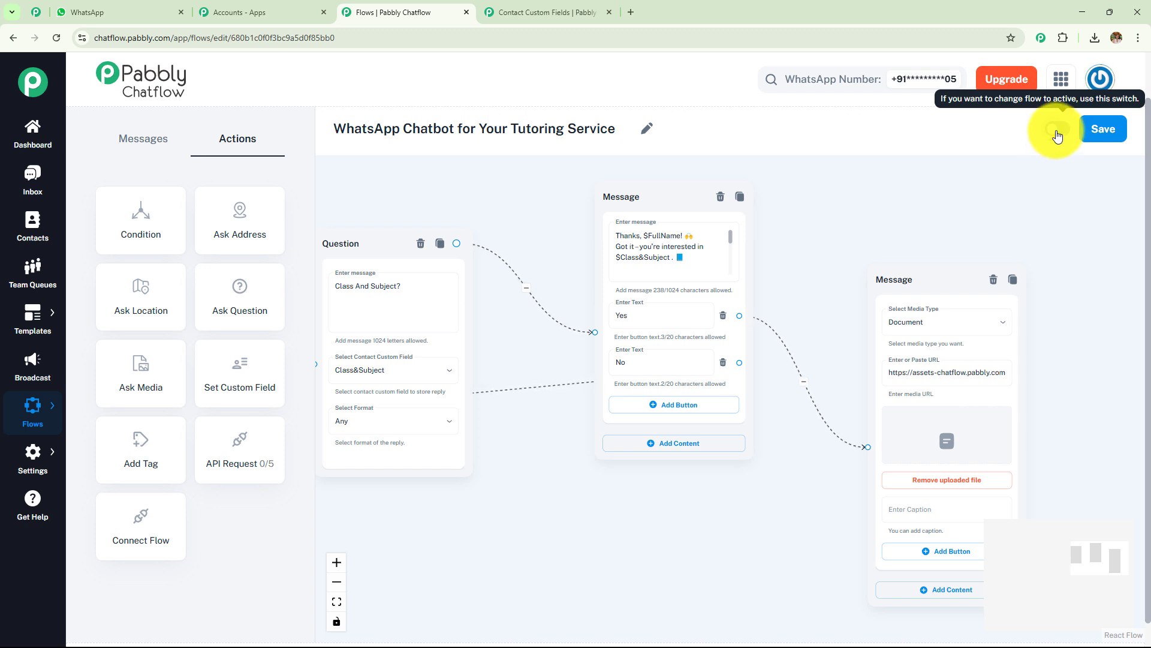
Step: Reactivate and save the tutoring flow, then return to the WhatsApp test chat
{"action": "left_click", "coordinate": [1057, 133]}
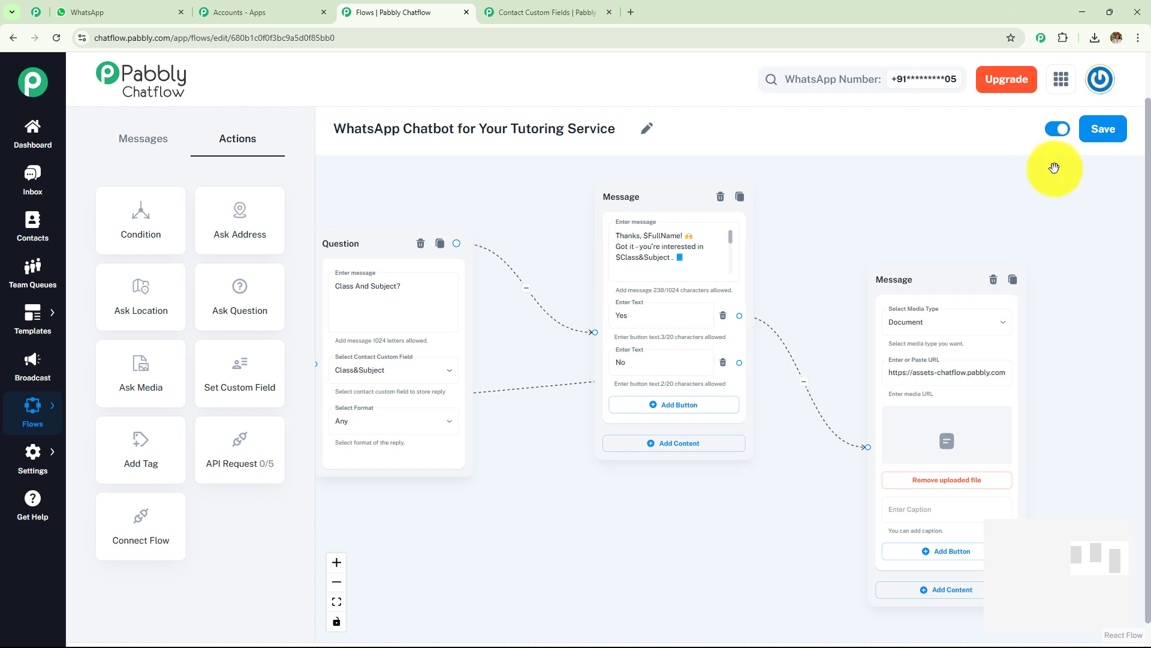
{"action": "left_click", "coordinate": [1108, 140]}
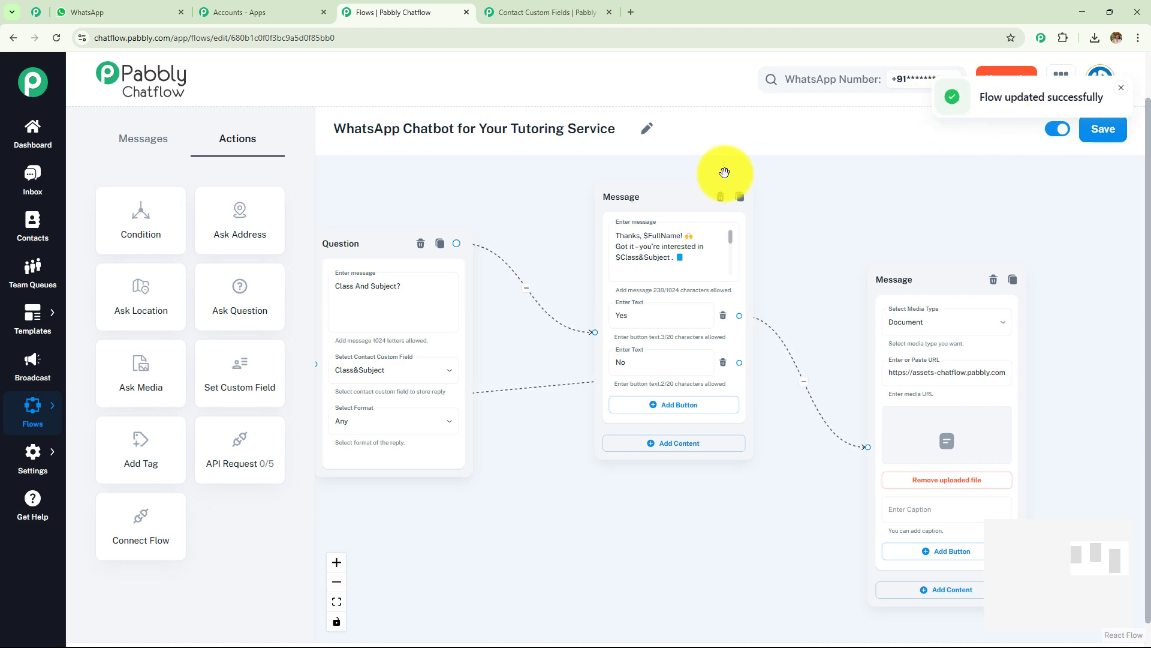
{"action": "left_click", "coordinate": [90, 12]}
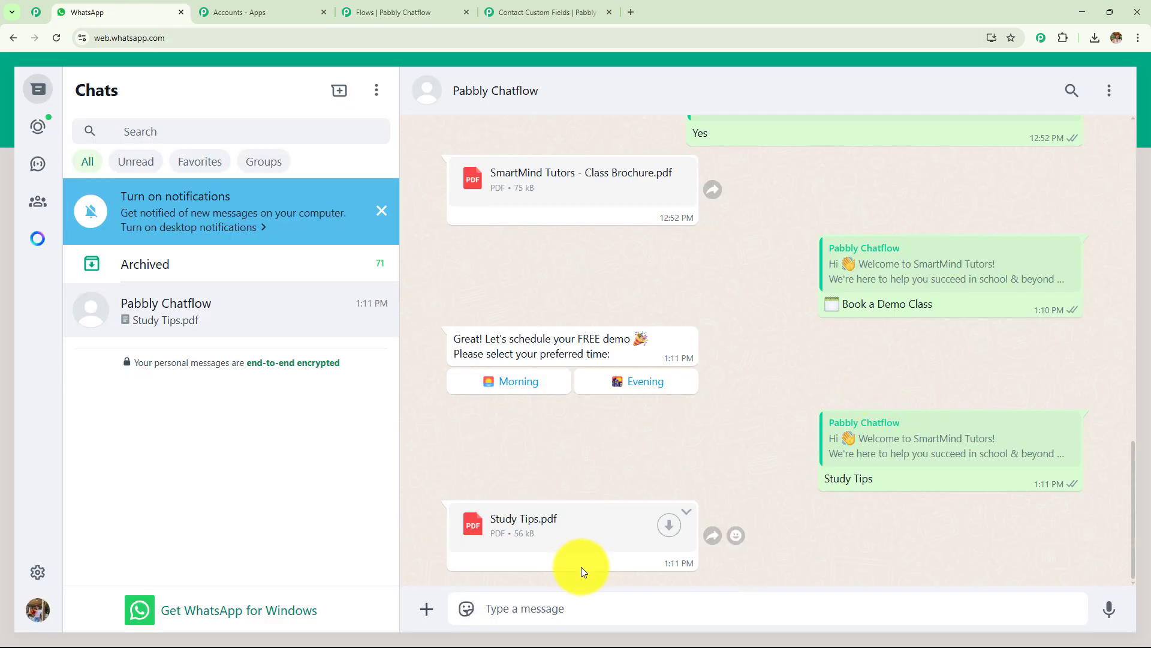
Step: Send 'Hey I want to get class details', choose Book a Demo Class, then the Morning slot
{"action": "left_click", "coordinate": [668, 613]}
{"action": "type", "text": "Hey I want to get class details"}
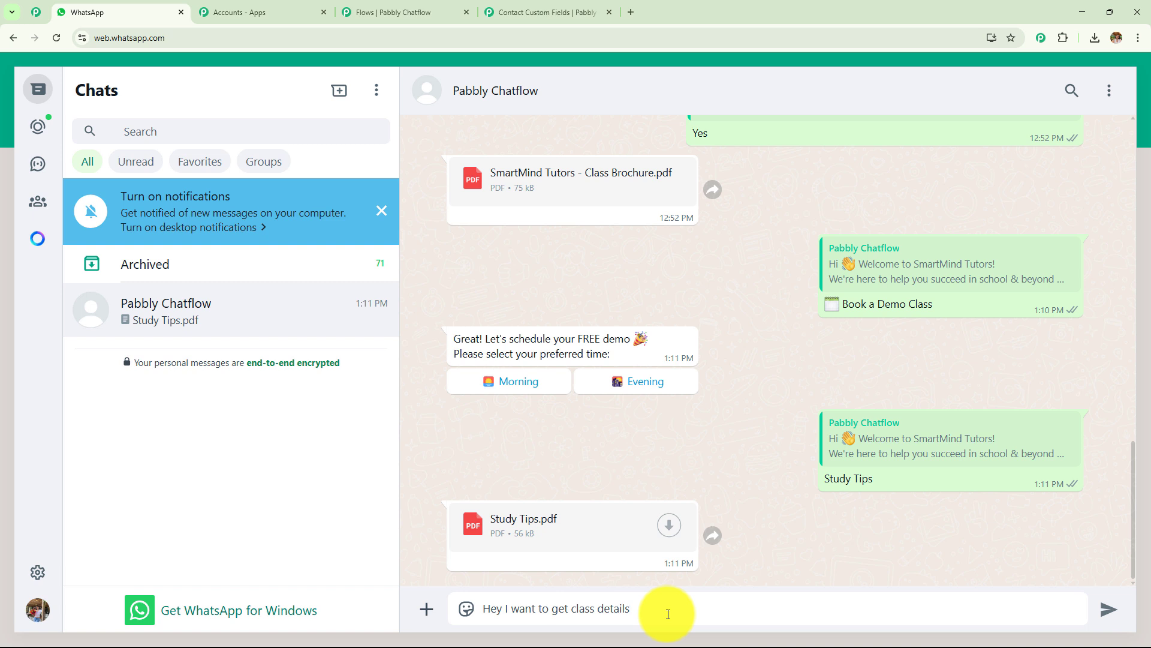
{"action": "key", "text": "Return"}
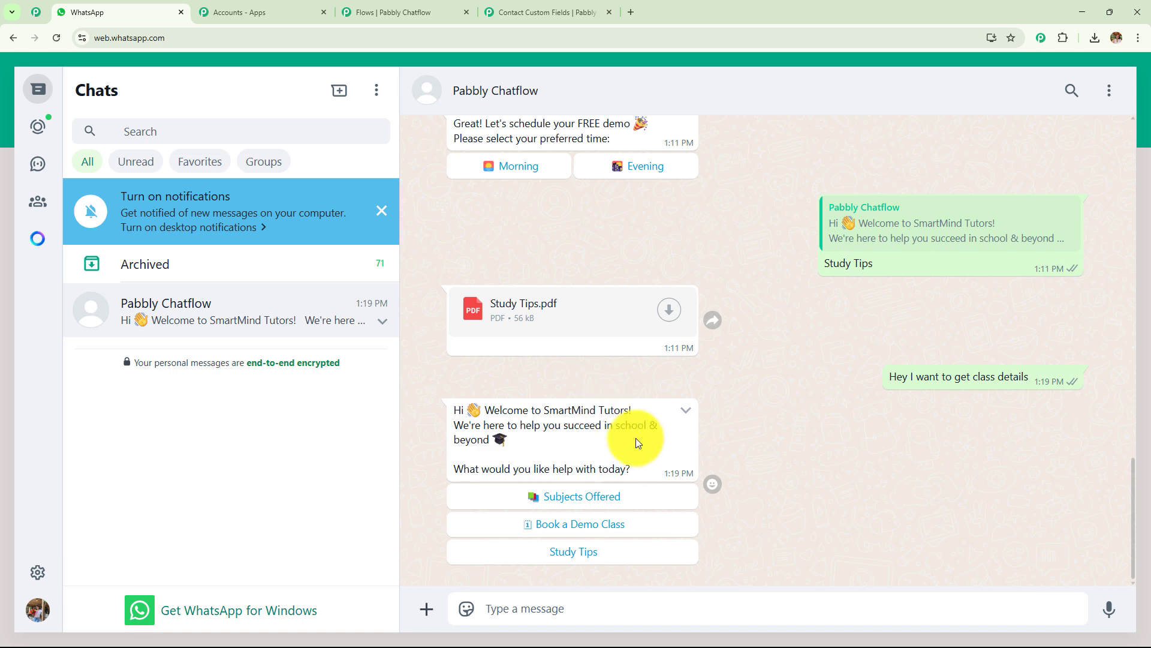
{"action": "left_click", "coordinate": [570, 525]}
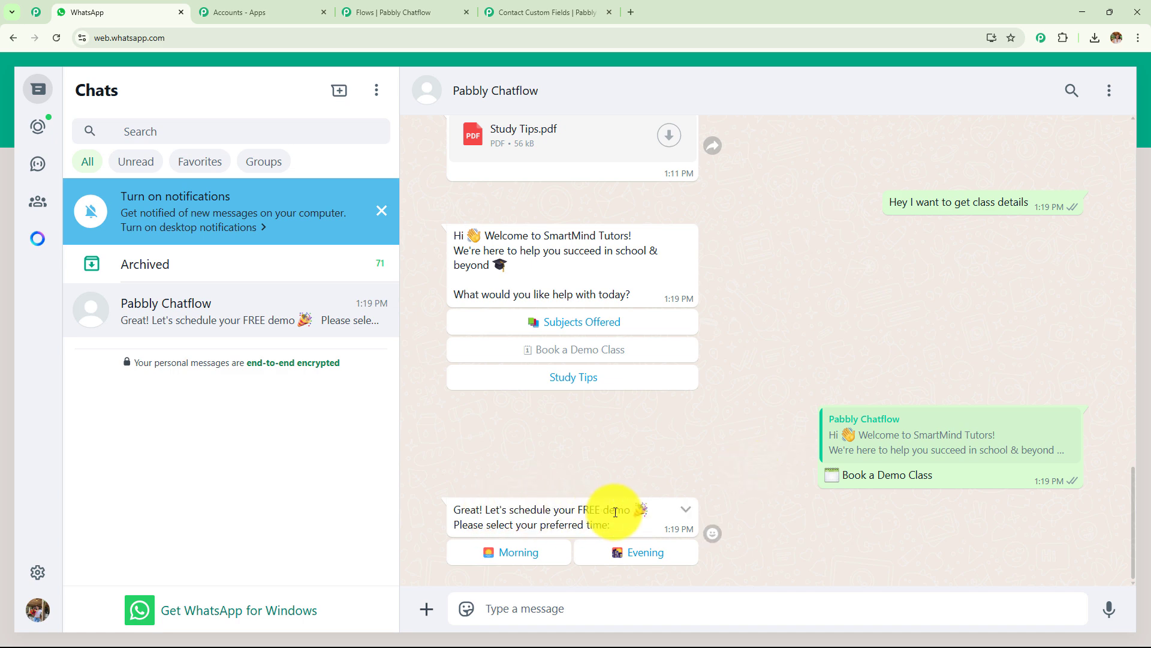
{"action": "left_click_drag", "start_coordinate": [499, 509], "coordinate": [656, 509]}
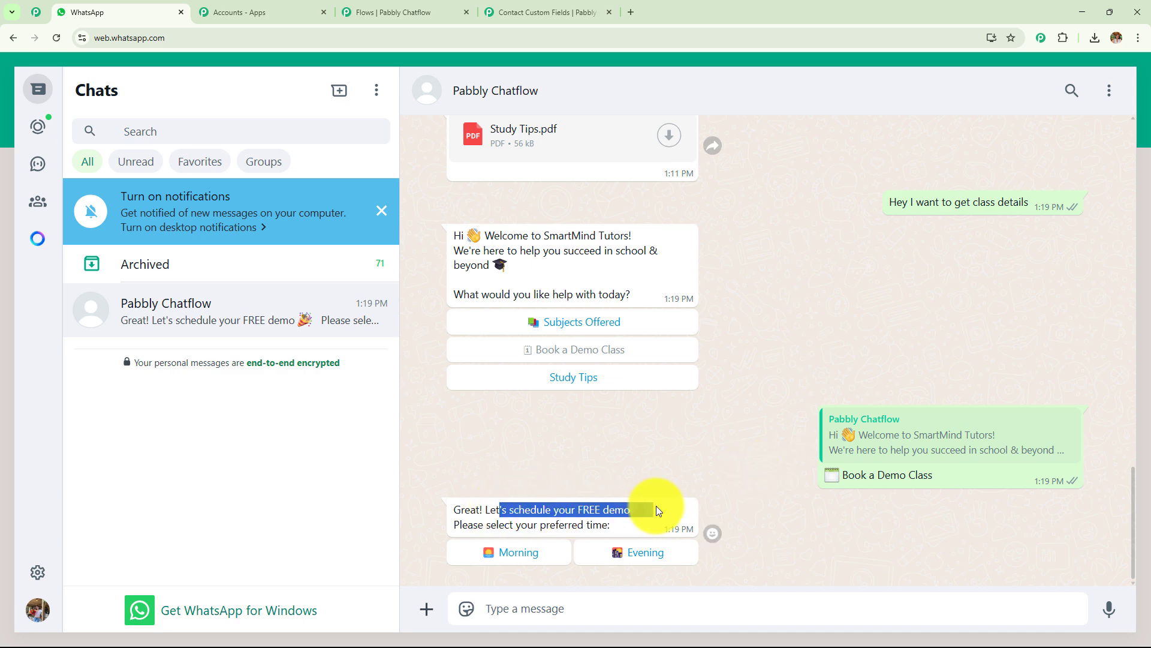
{"action": "left_click", "coordinate": [528, 549]}
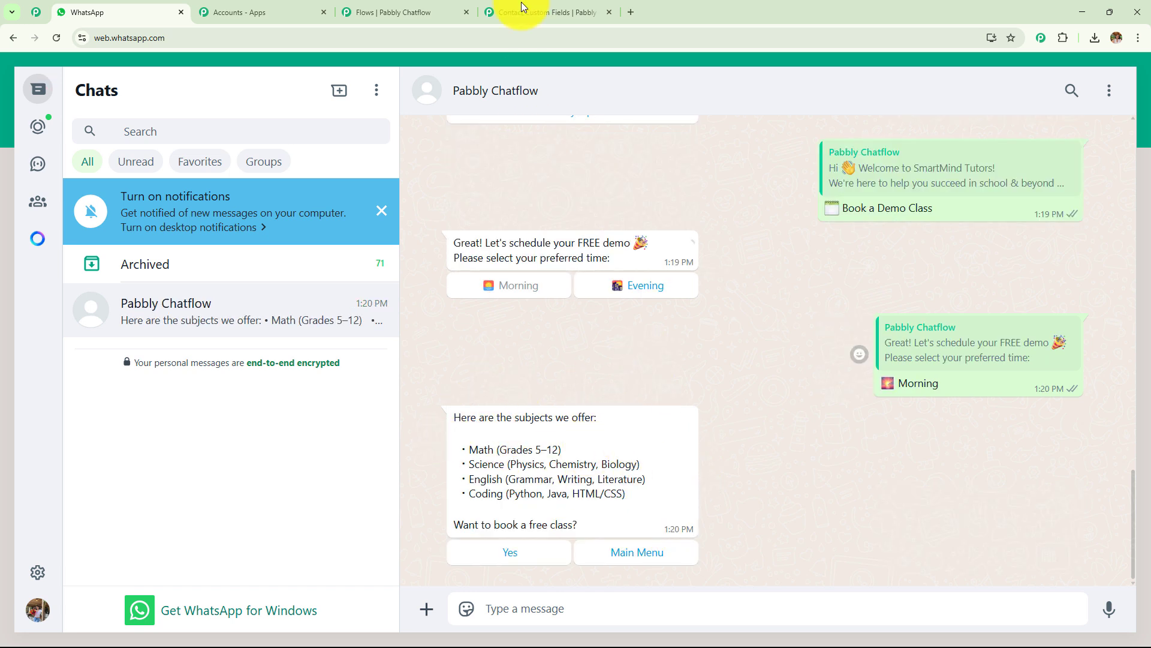
{"action": "left_click", "coordinate": [408, 12]}
{"action": "scroll", "coordinate": [552, 234], "scroll_direction": "down", "scroll_amount": 4}
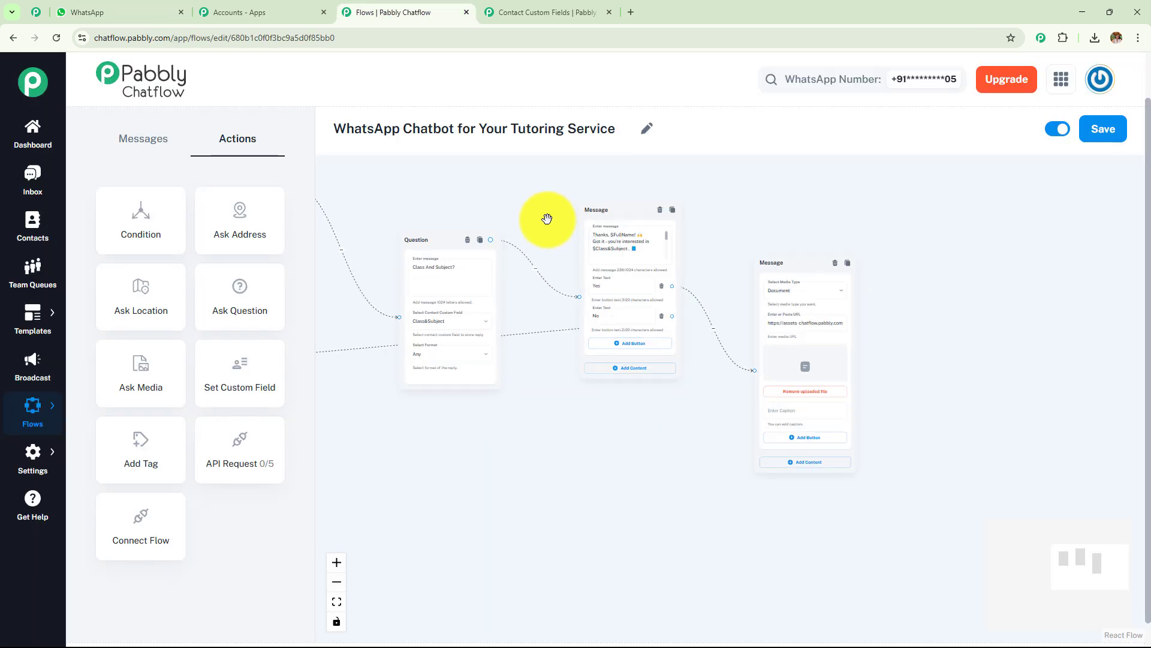
Step: Pan from Flow Start and the welcome to the Morning/Evening demo message's links, then go back to WhatsApp
{"action": "left_click_drag", "start_coordinate": [536, 210], "coordinate": [1001, 318]}
{"action": "left_click_drag", "start_coordinate": [554, 280], "coordinate": [743, 175]}
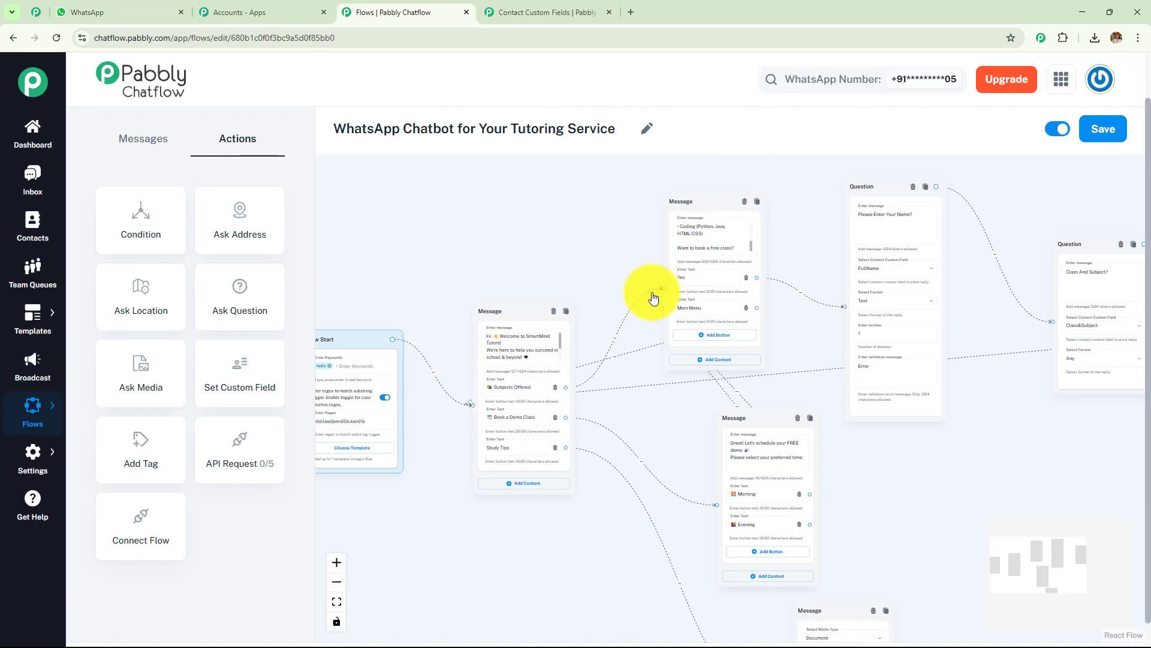
{"action": "left_click_drag", "start_coordinate": [558, 533], "coordinate": [385, 513]}
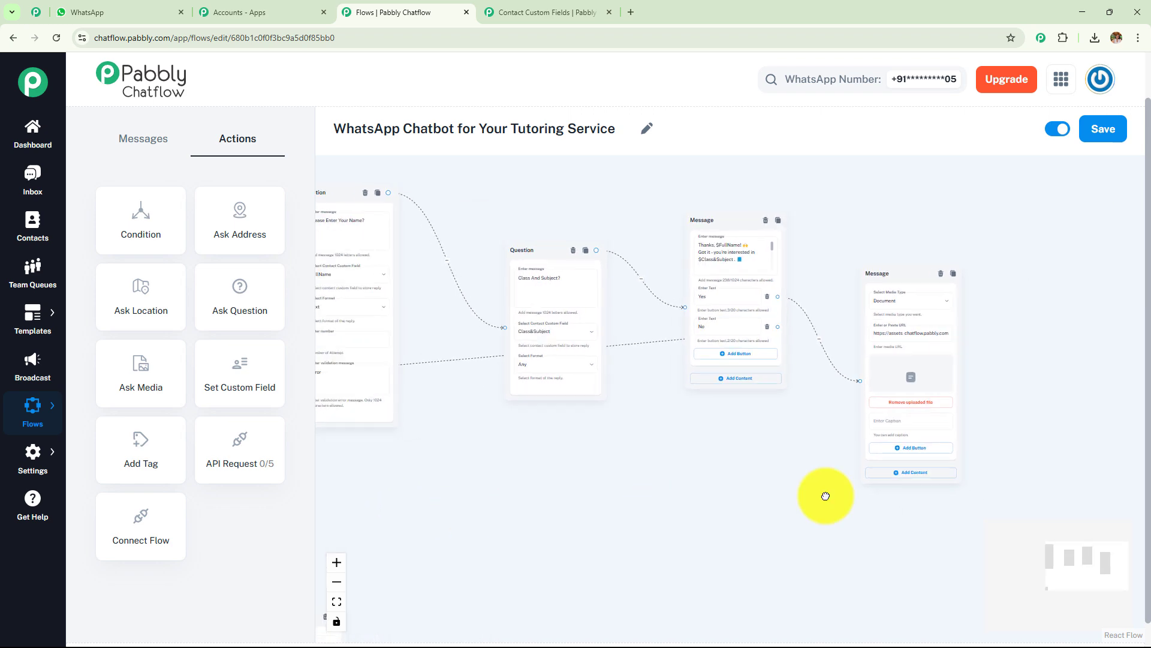
{"action": "left_click_drag", "start_coordinate": [472, 508], "coordinate": [1081, 396]}
{"action": "scroll", "coordinate": [621, 488], "scroll_direction": "up", "scroll_amount": 4}
{"action": "left_click_drag", "start_coordinate": [594, 442], "coordinate": [477, 525]}
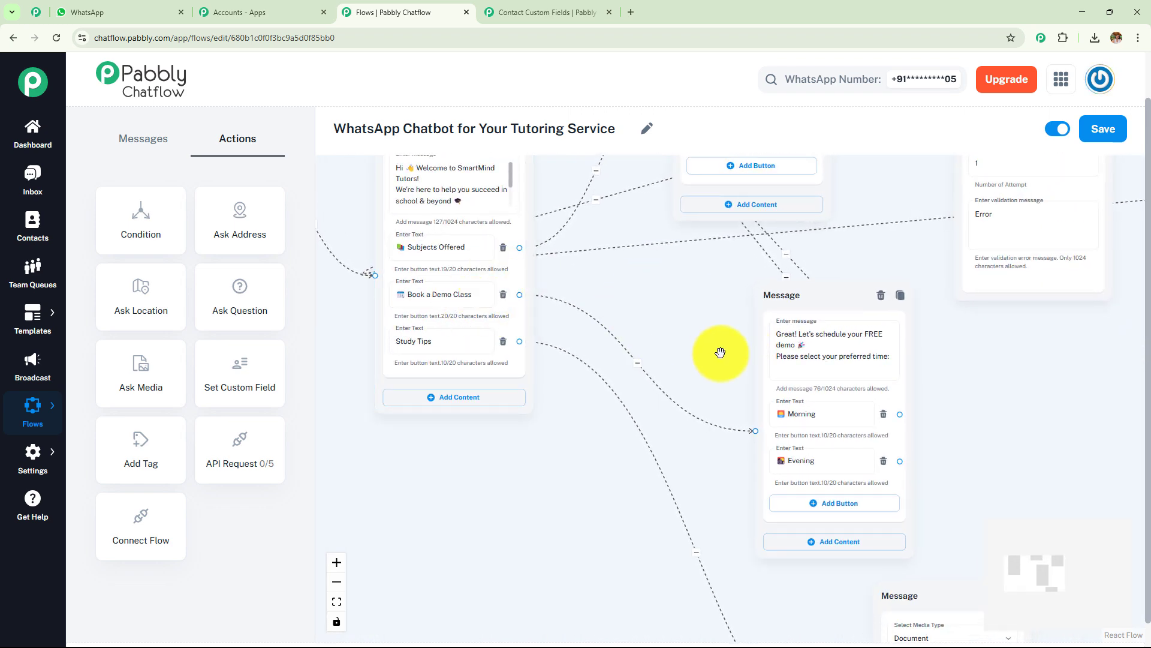
{"action": "scroll", "coordinate": [866, 380], "scroll_direction": "up", "scroll_amount": 3}
{"action": "scroll", "coordinate": [653, 329], "scroll_direction": "down", "scroll_amount": 5}
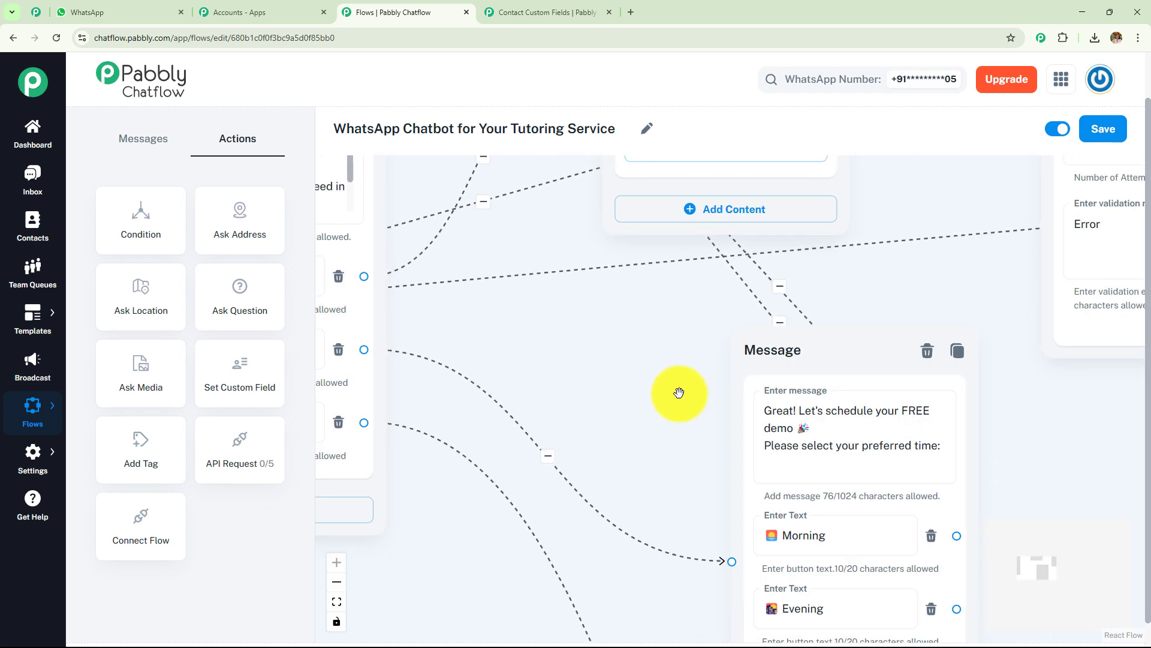
{"action": "left_click_drag", "start_coordinate": [617, 352], "coordinate": [660, 470]}
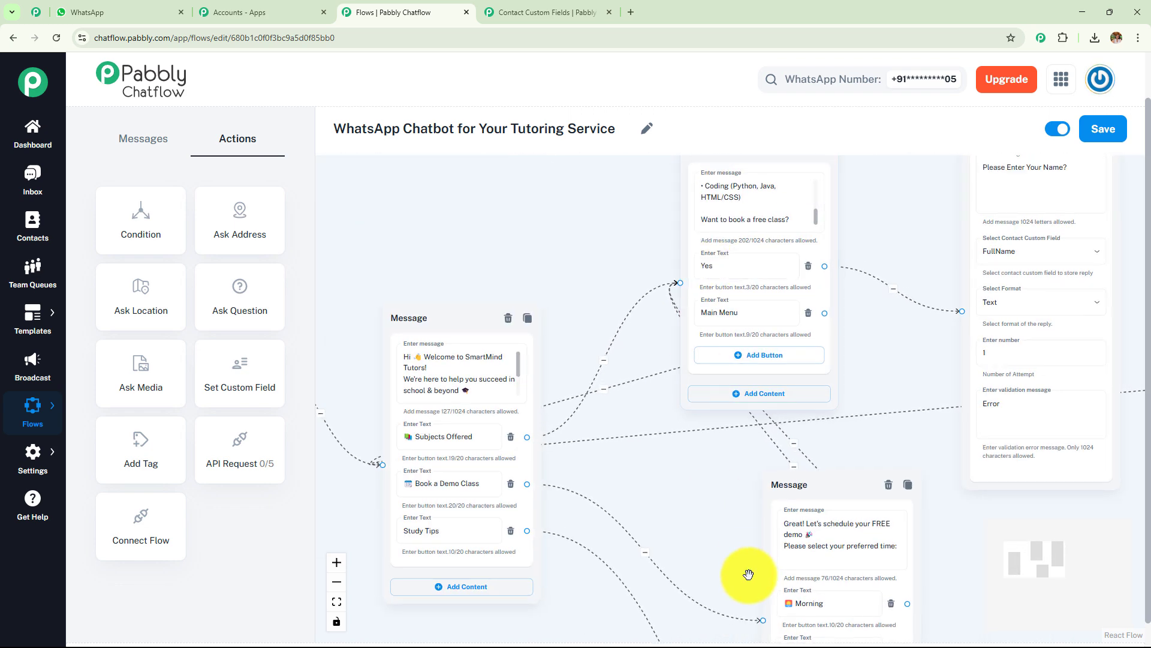
{"action": "left_click_drag", "start_coordinate": [745, 570], "coordinate": [727, 403]}
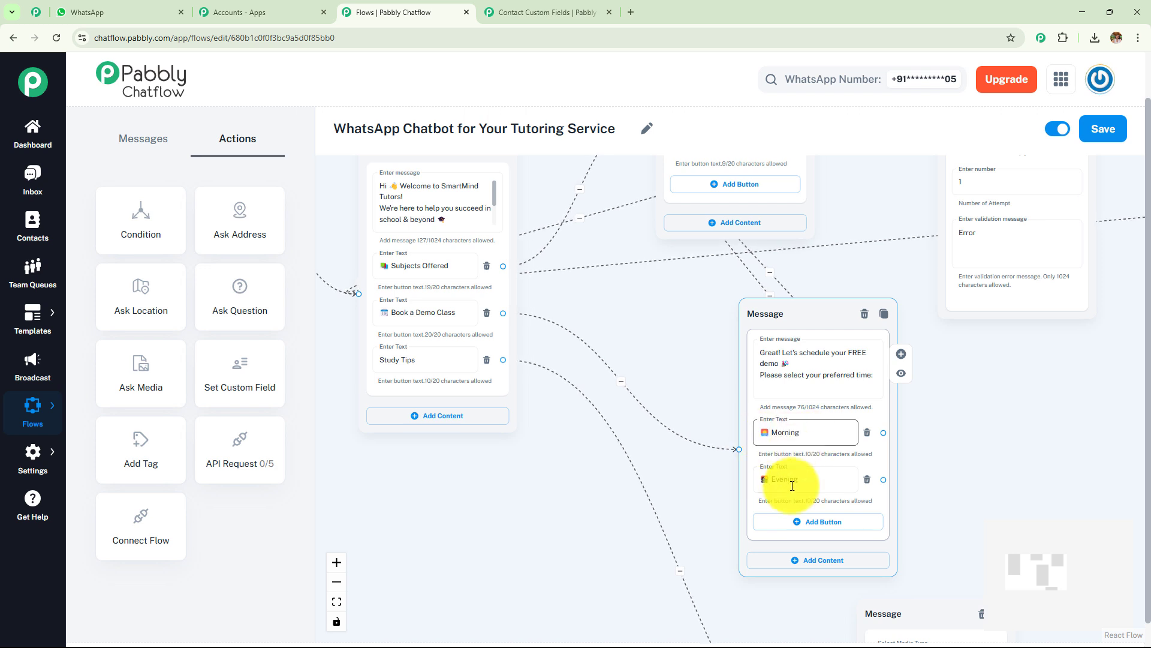
{"action": "left_click_drag", "start_coordinate": [637, 329], "coordinate": [712, 588]}
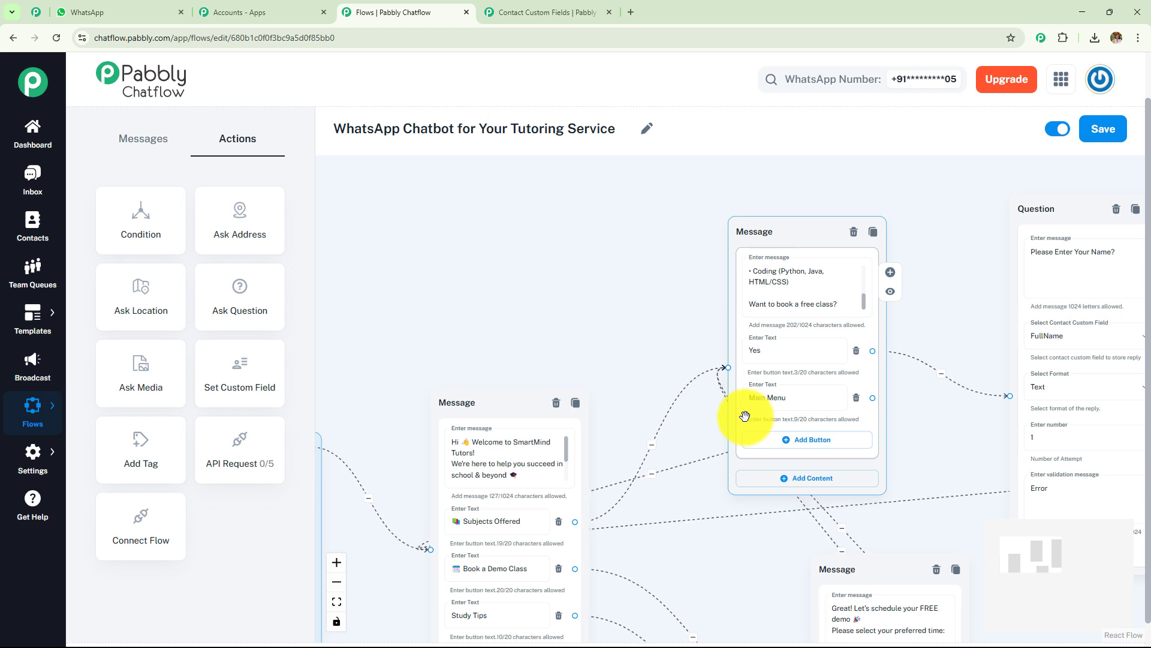
{"action": "left_click", "coordinate": [120, 13]}
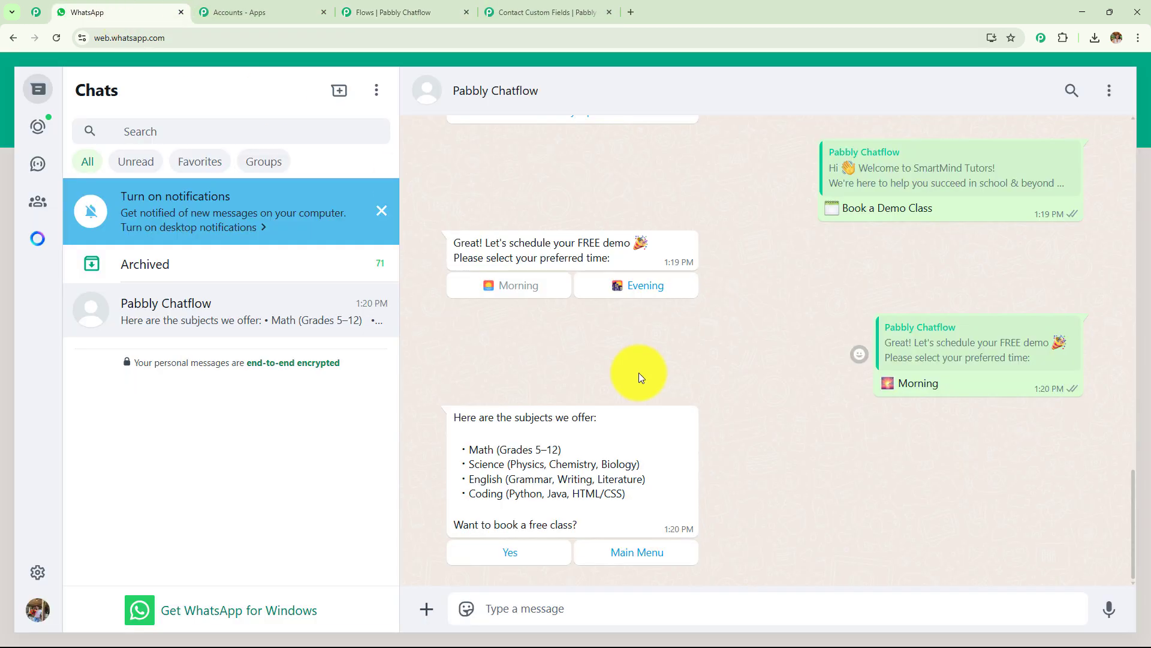
Step: Agree to a free class, send a test name, and answer the subject question with 'English Grammar'
{"action": "left_click", "coordinate": [509, 552]}
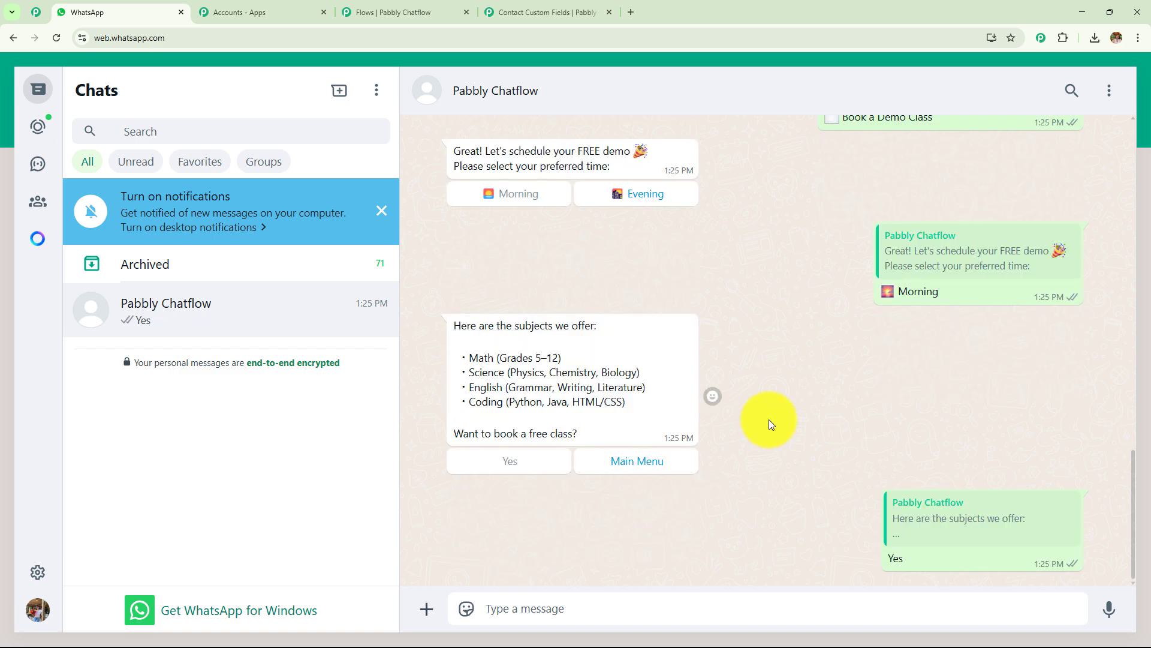
{"action": "left_click", "coordinate": [603, 601]}
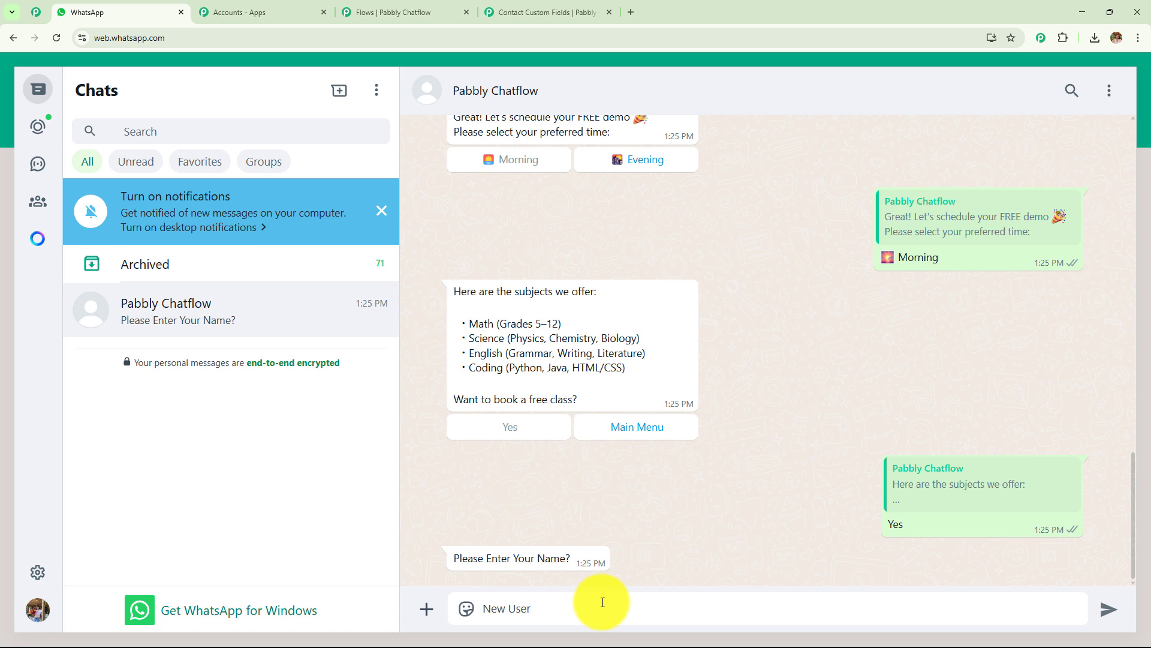
{"action": "key", "text": "Return"}
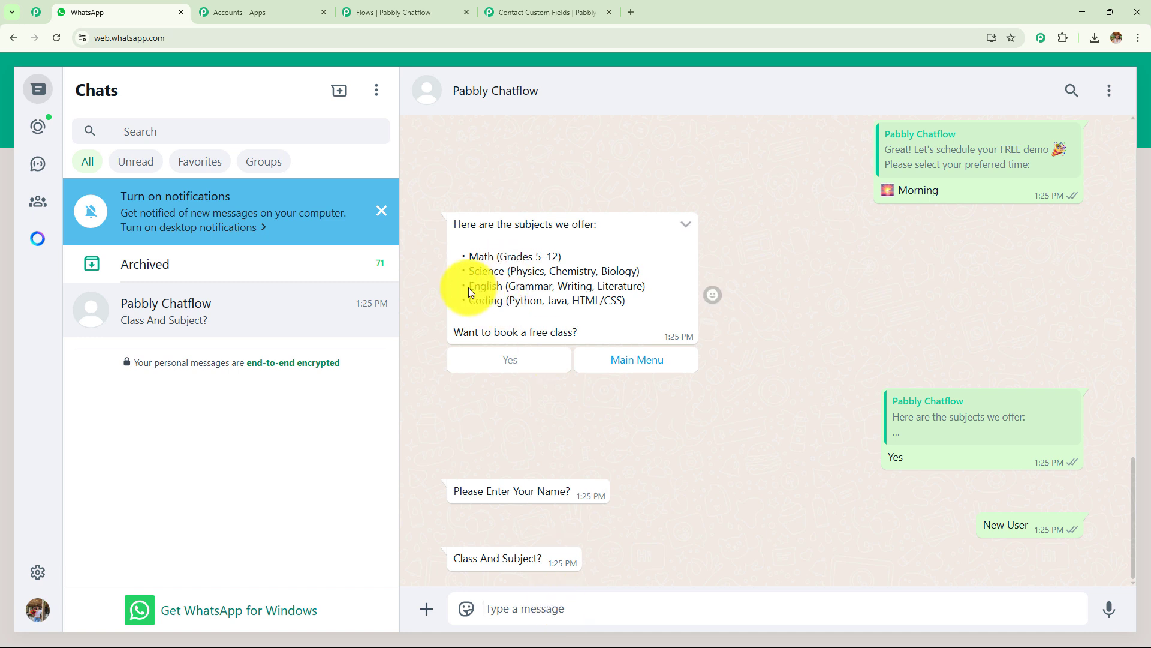
{"action": "left_click_drag", "start_coordinate": [469, 287], "coordinate": [555, 300]}
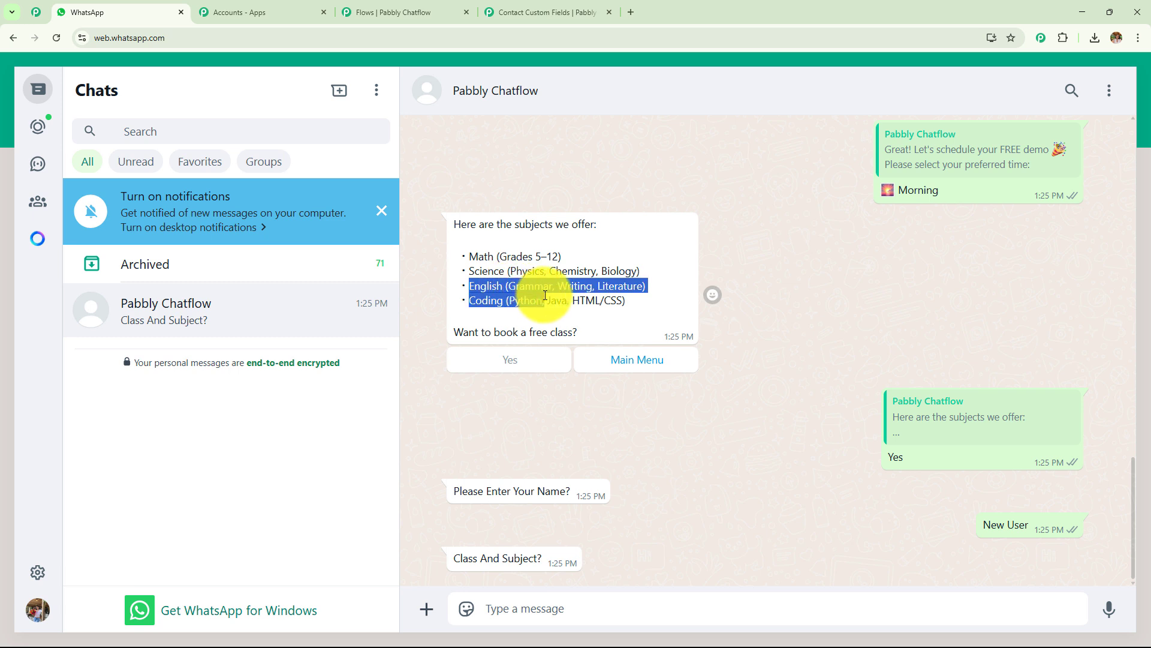
{"action": "left_click", "coordinate": [525, 608]}
{"action": "type", "text": "English Grammar"}
{"action": "key", "text": "Return"}
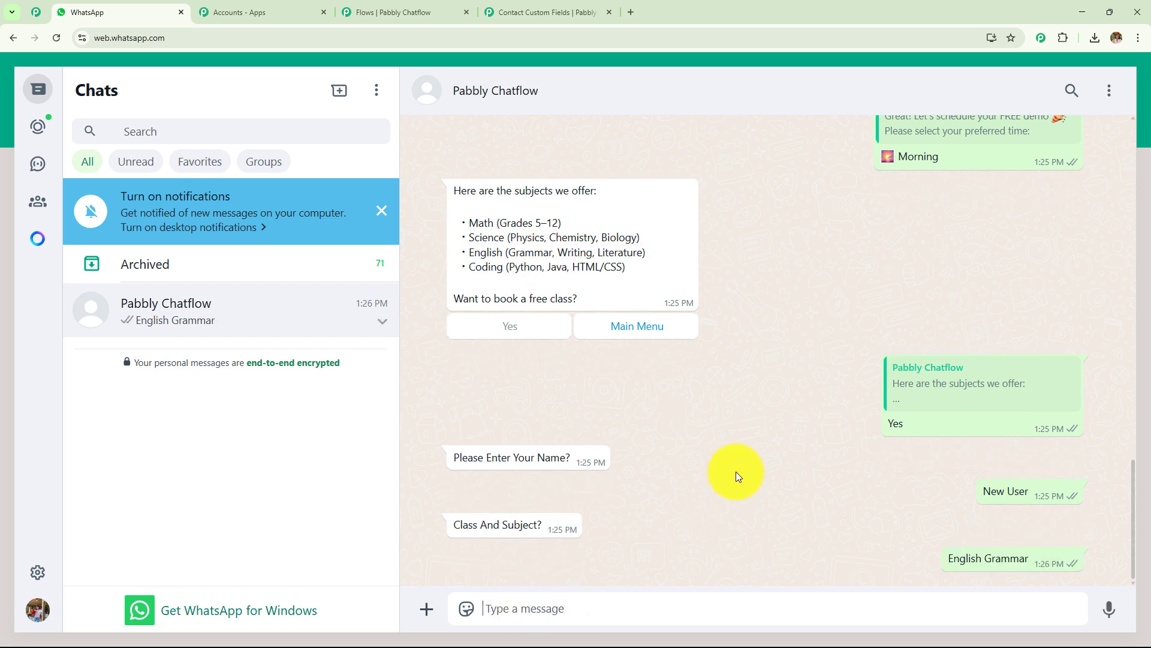
{"action": "left_click_drag", "start_coordinate": [456, 424], "coordinate": [571, 447]}
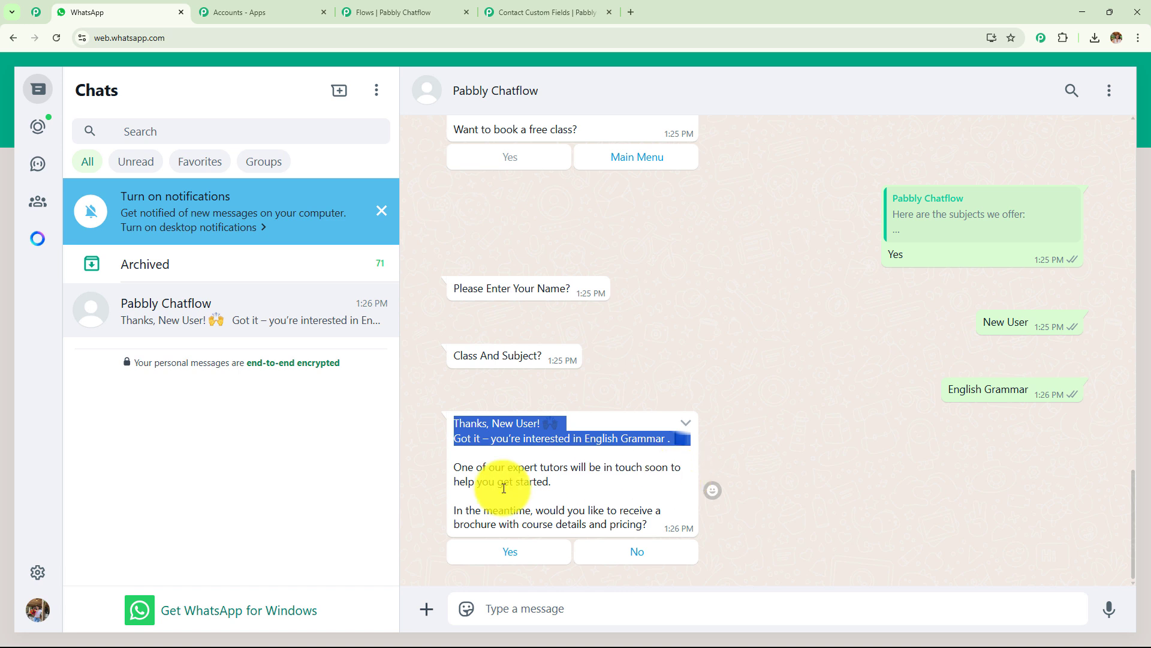
Step: Accept the brochure, then download and scroll through SmartMind Tutors - Class Brochure.pdf
{"action": "left_click", "coordinate": [489, 552]}
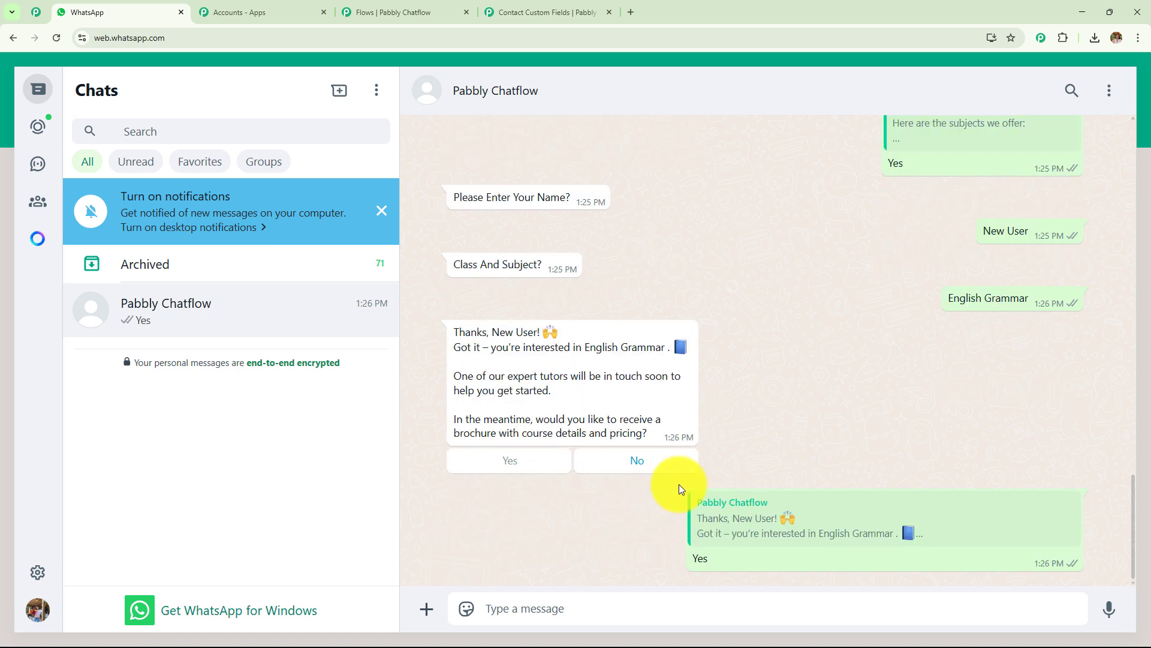
{"action": "left_click", "coordinate": [555, 533]}
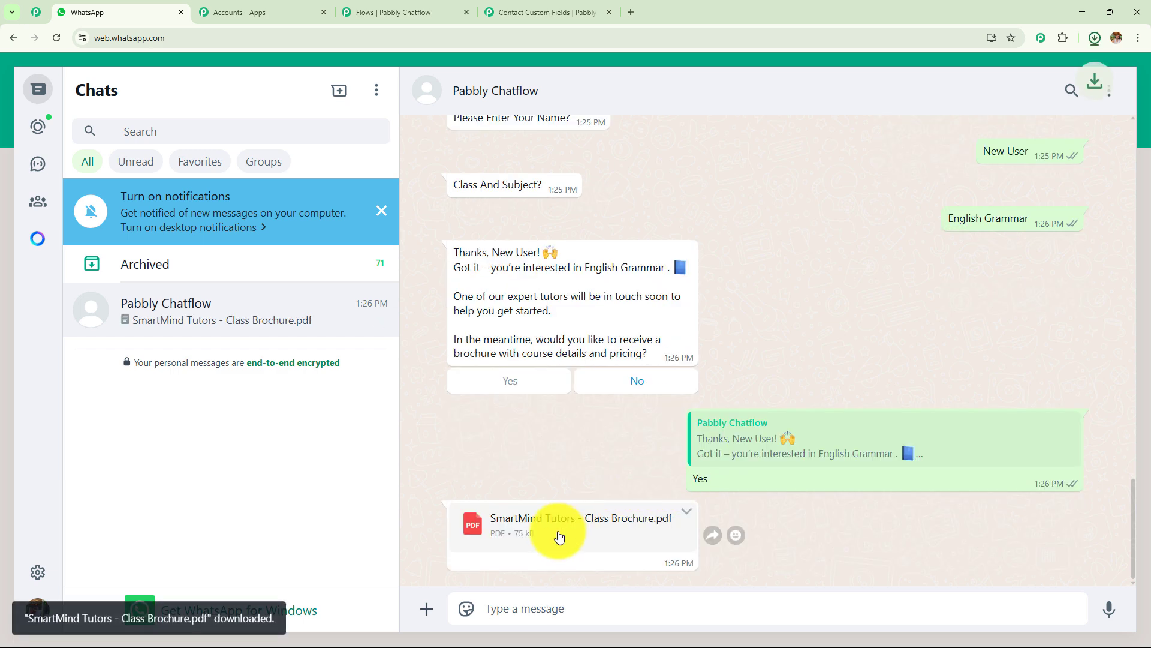
{"action": "left_click", "coordinate": [1095, 36]}
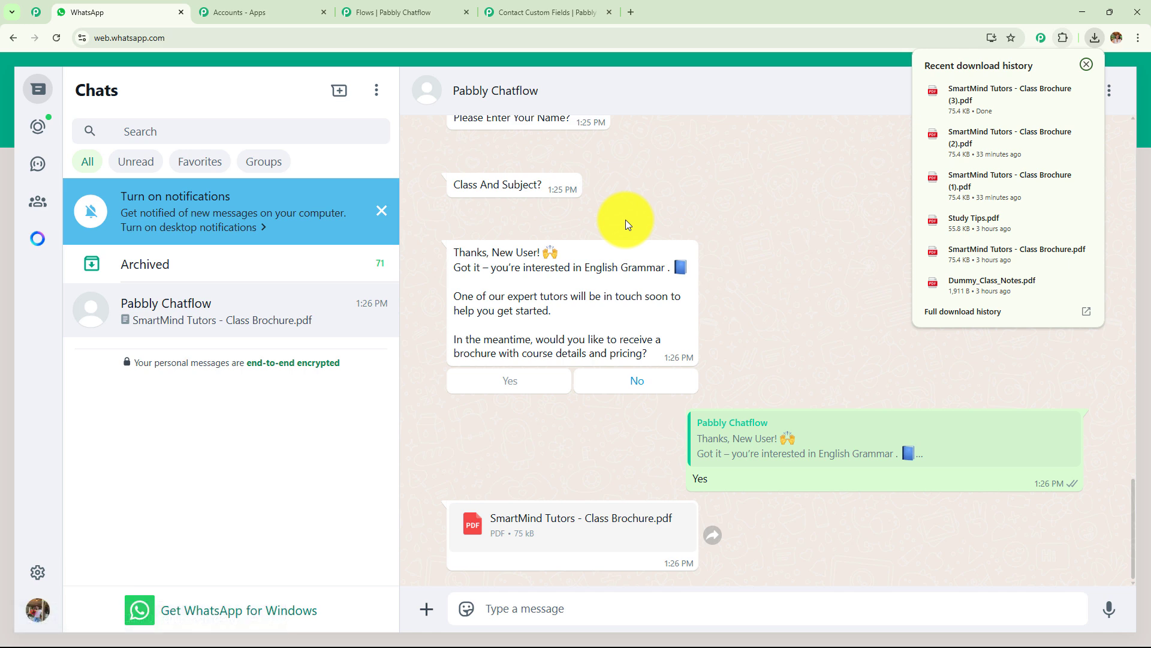
{"action": "left_click", "coordinate": [969, 107]}
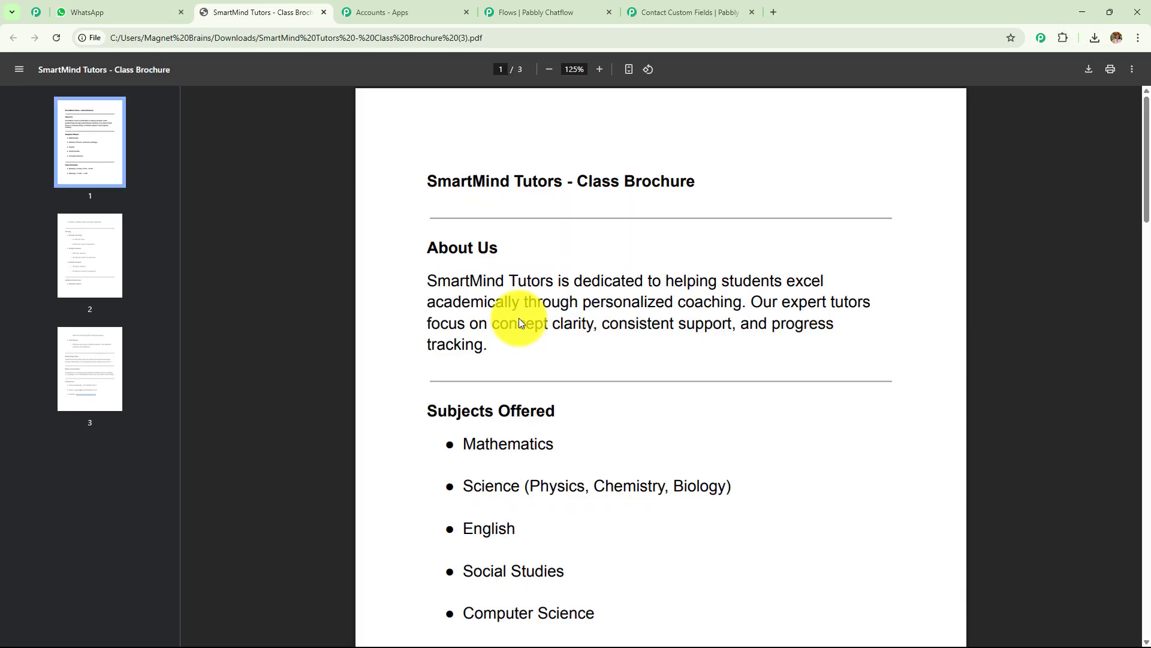
{"action": "scroll", "coordinate": [519, 318], "scroll_direction": "down", "scroll_amount": 1}
{"action": "scroll", "coordinate": [520, 318], "scroll_direction": "down", "scroll_amount": 20}
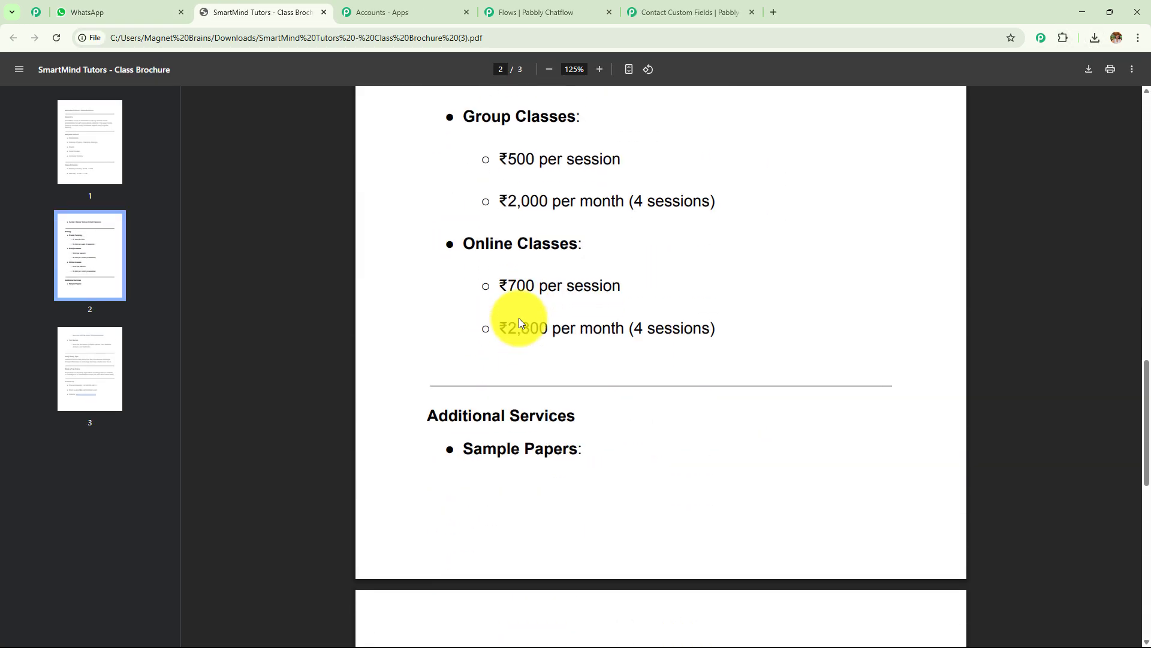
{"action": "scroll", "coordinate": [519, 318], "scroll_direction": "down", "scroll_amount": 4}
{"action": "scroll", "coordinate": [519, 318], "scroll_direction": "up", "scroll_amount": 20}
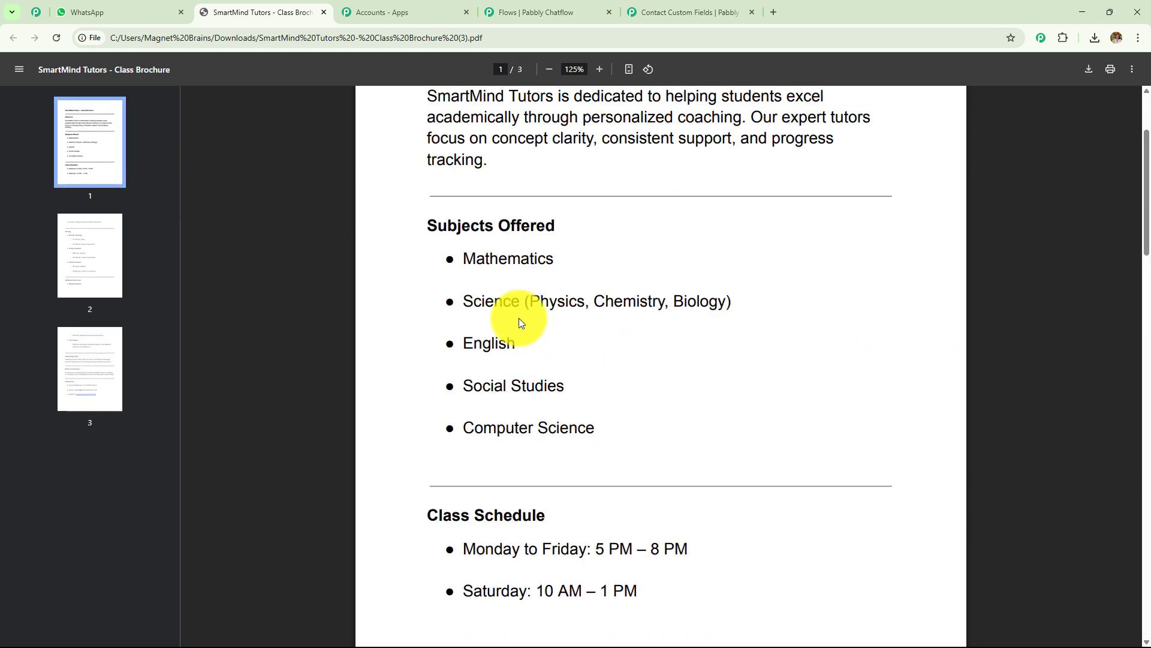
{"action": "left_click", "coordinate": [167, 12]}
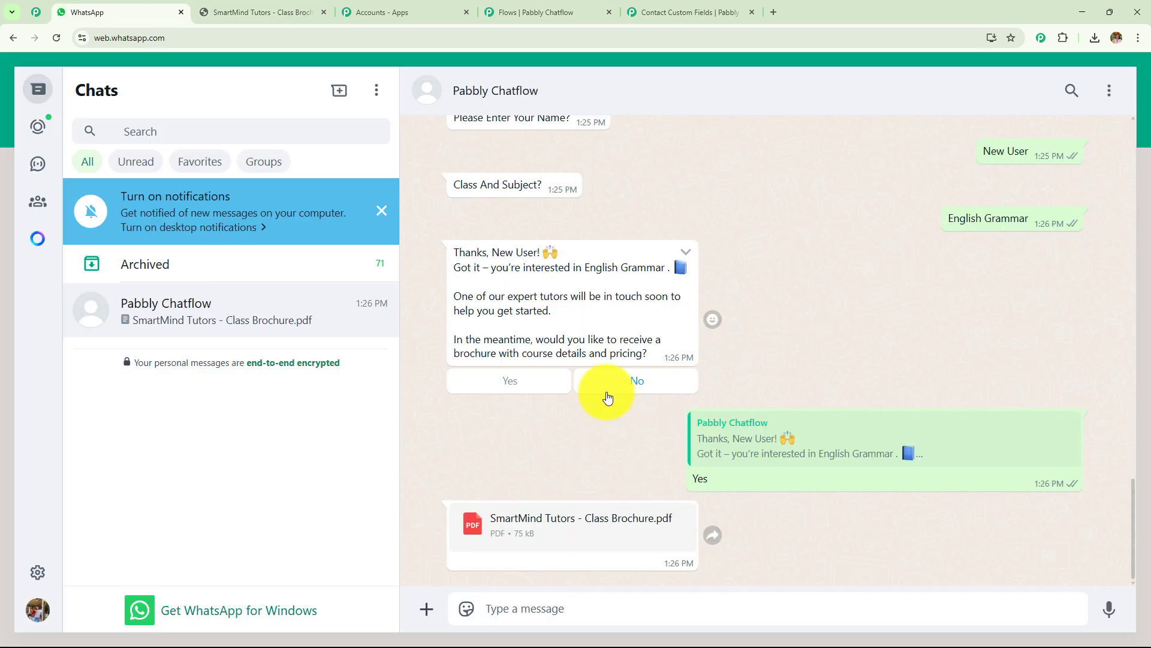
Step: Choose Study Tips in the welcome message and download the Study Tips.pdf it returns
{"action": "scroll", "coordinate": [604, 391], "scroll_direction": "up", "scroll_amount": 5}
{"action": "scroll", "coordinate": [606, 391], "scroll_direction": "up", "scroll_amount": 10}
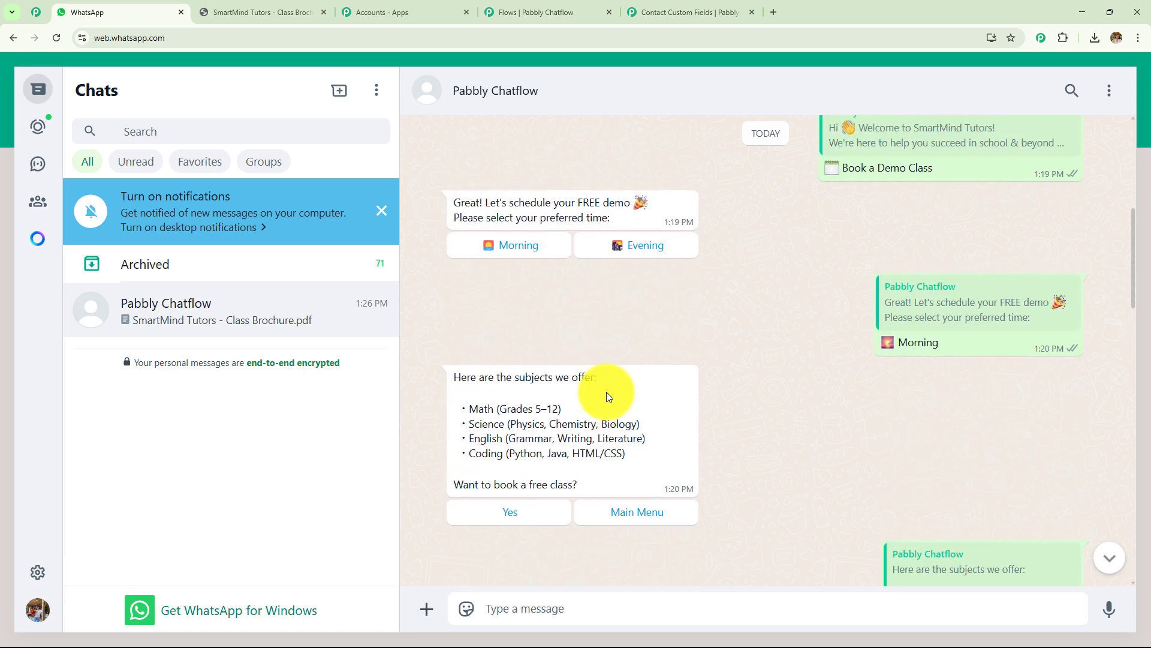
{"action": "scroll", "coordinate": [606, 391], "scroll_direction": "up", "scroll_amount": 2}
{"action": "scroll", "coordinate": [581, 383], "scroll_direction": "down", "scroll_amount": 2}
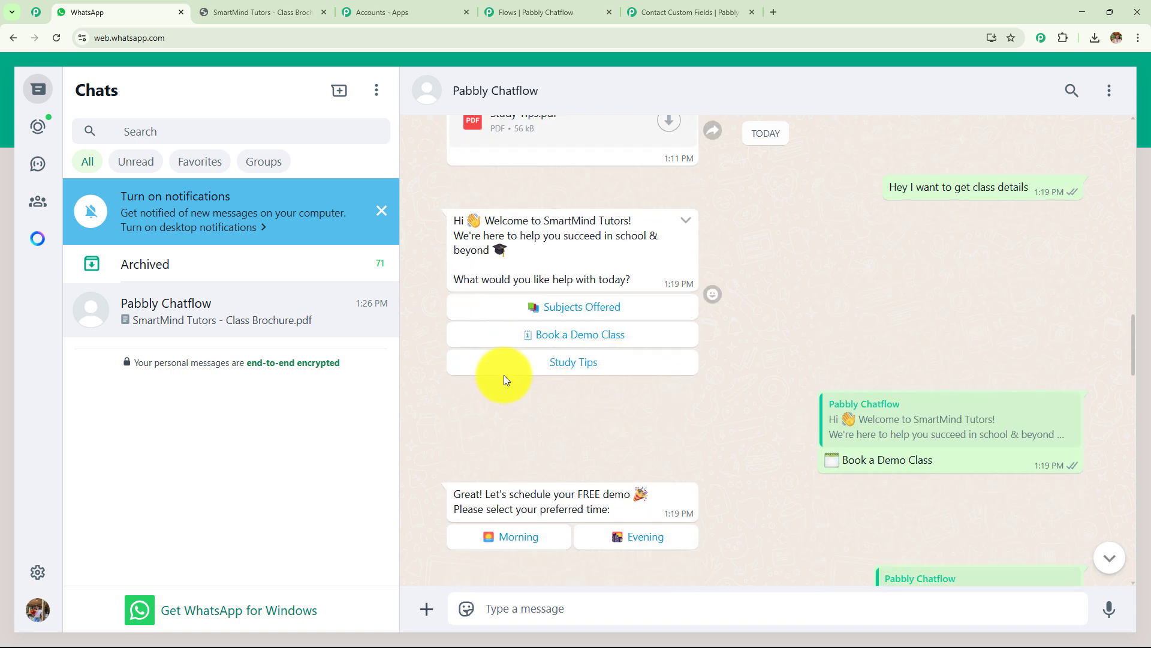
{"action": "left_click", "coordinate": [572, 365]}
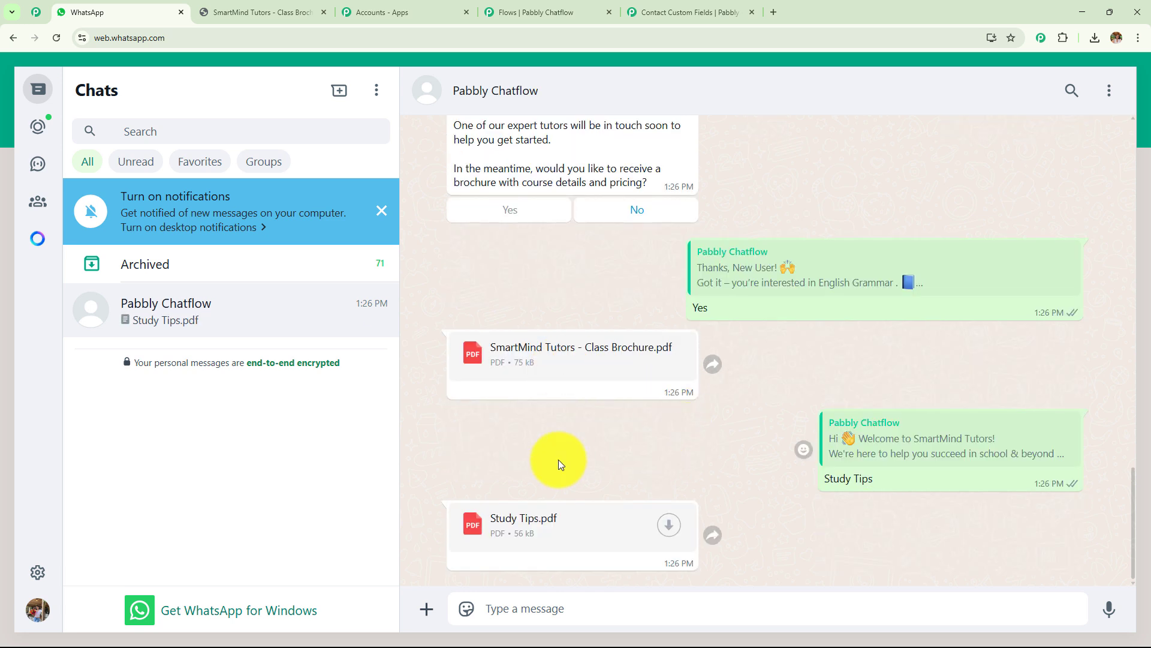
{"action": "left_click", "coordinate": [670, 531]}
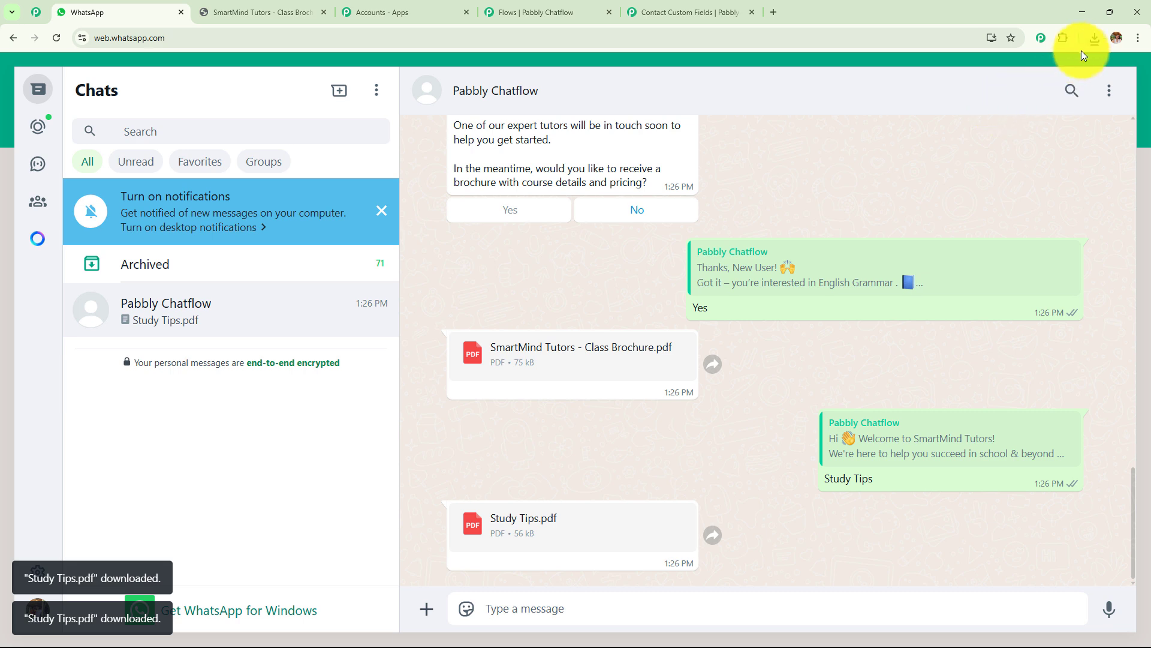
Step: Open Study Tips (2).pdf from downloads and highlight the 'Break Study Time into Blocks' heading
{"action": "left_click", "coordinate": [1094, 38]}
{"action": "left_click", "coordinate": [998, 97]}
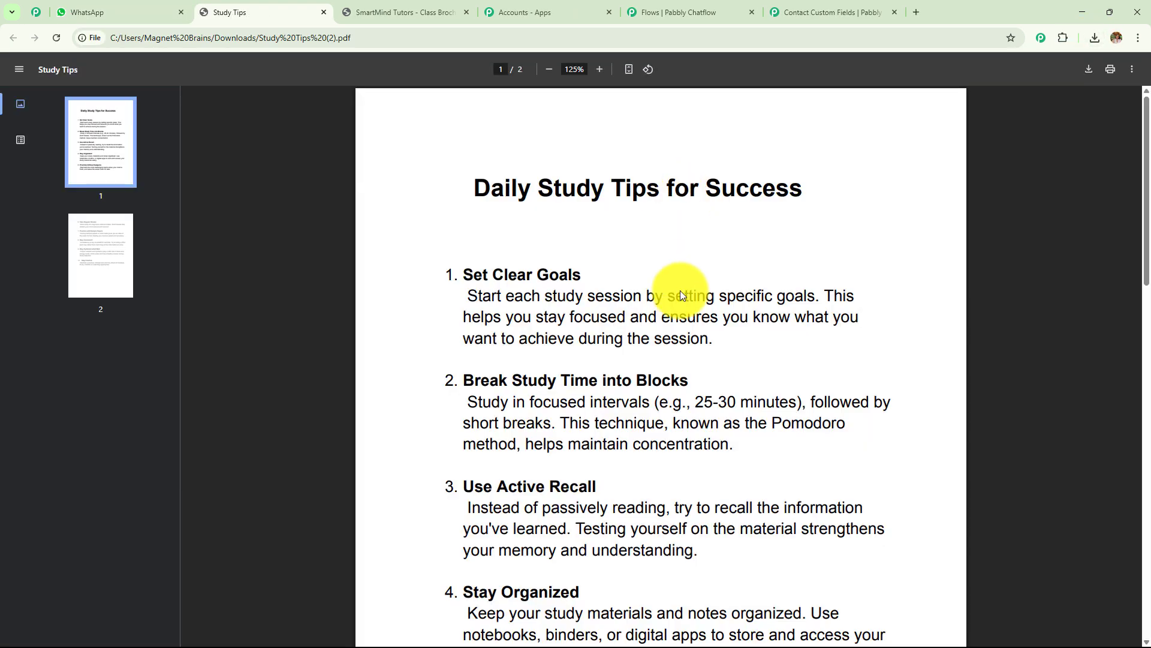
{"action": "scroll", "coordinate": [682, 296], "scroll_direction": "down", "scroll_amount": 1}
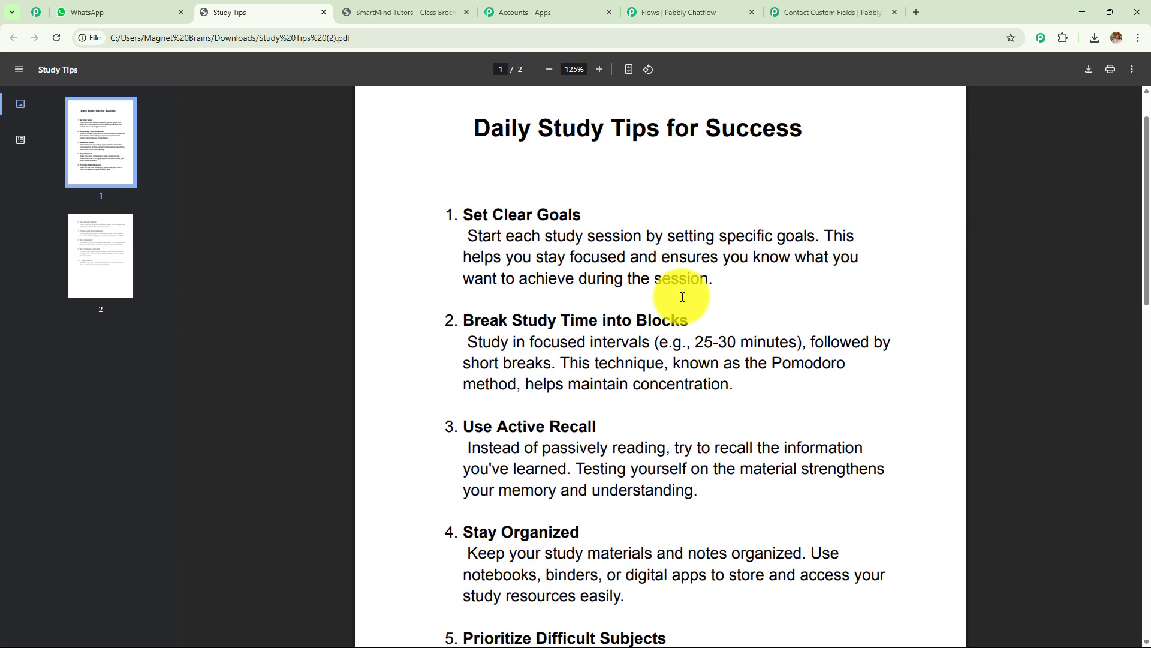
{"action": "scroll", "coordinate": [682, 297], "scroll_direction": "down", "scroll_amount": 1}
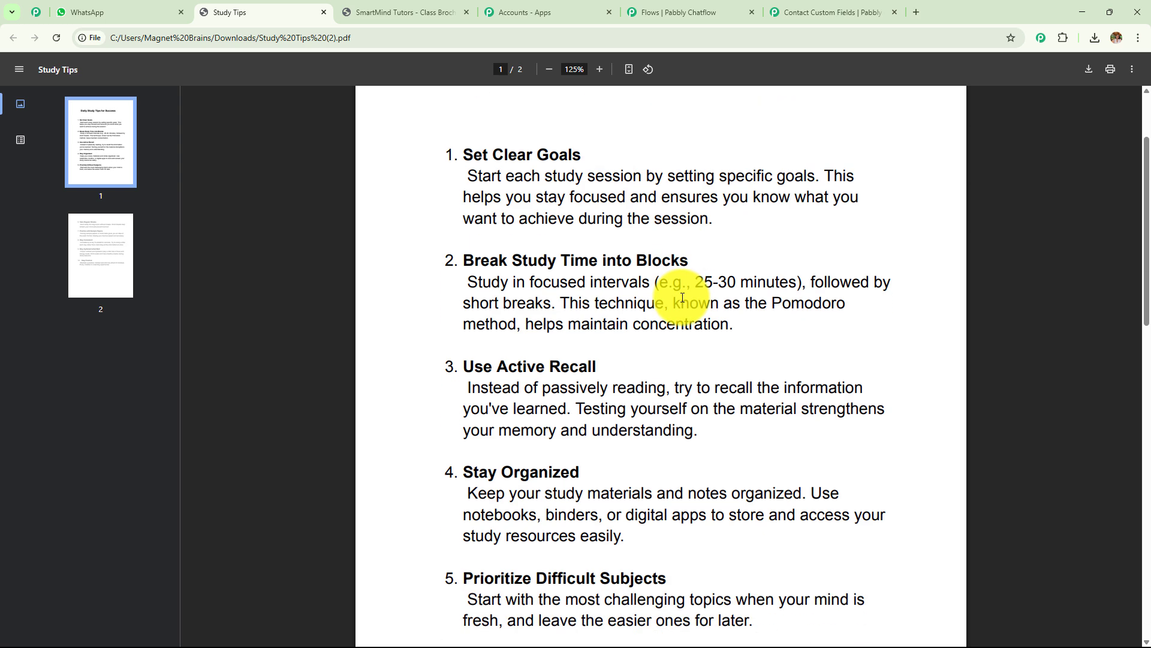
{"action": "left_click_drag", "start_coordinate": [446, 158], "coordinate": [508, 159]}
{"action": "left_click", "coordinate": [451, 264]}
{"action": "left_click_drag", "start_coordinate": [452, 264], "coordinate": [724, 260]}
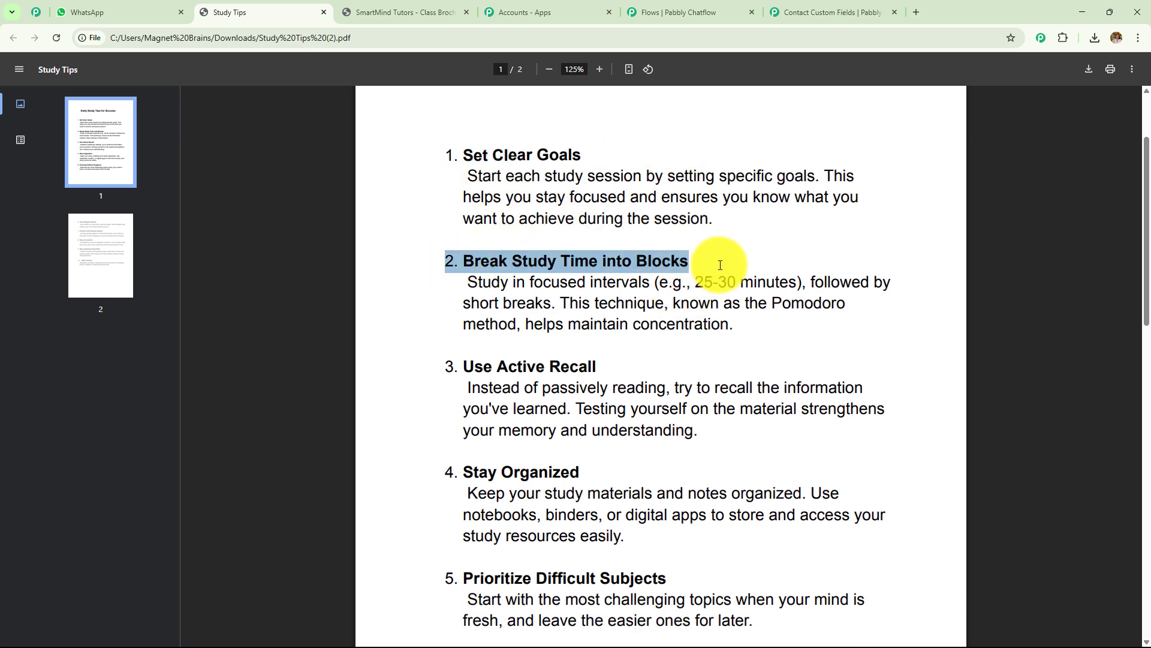
Step: Scroll through the rest of the study tips, then return to the WhatsApp chat
{"action": "scroll", "coordinate": [708, 376], "scroll_direction": "down", "scroll_amount": 2}
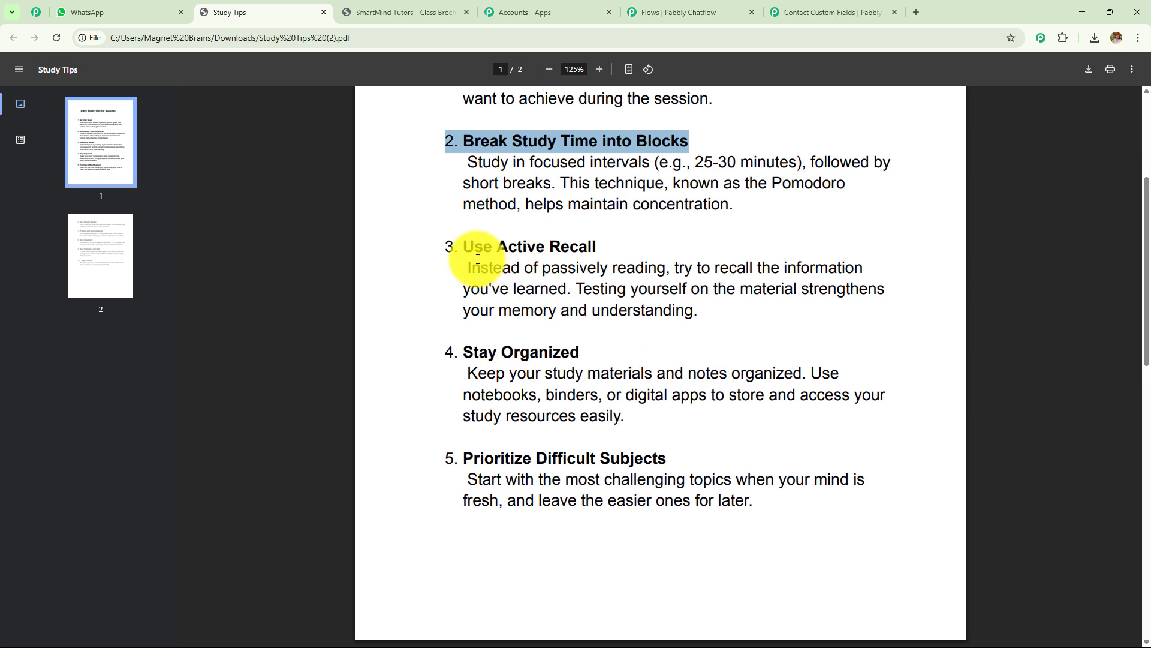
{"action": "left_click_drag", "start_coordinate": [466, 247], "coordinate": [549, 248]}
{"action": "scroll", "coordinate": [689, 324], "scroll_direction": "down", "scroll_amount": 4}
{"action": "scroll", "coordinate": [690, 345], "scroll_direction": "down", "scroll_amount": 8}
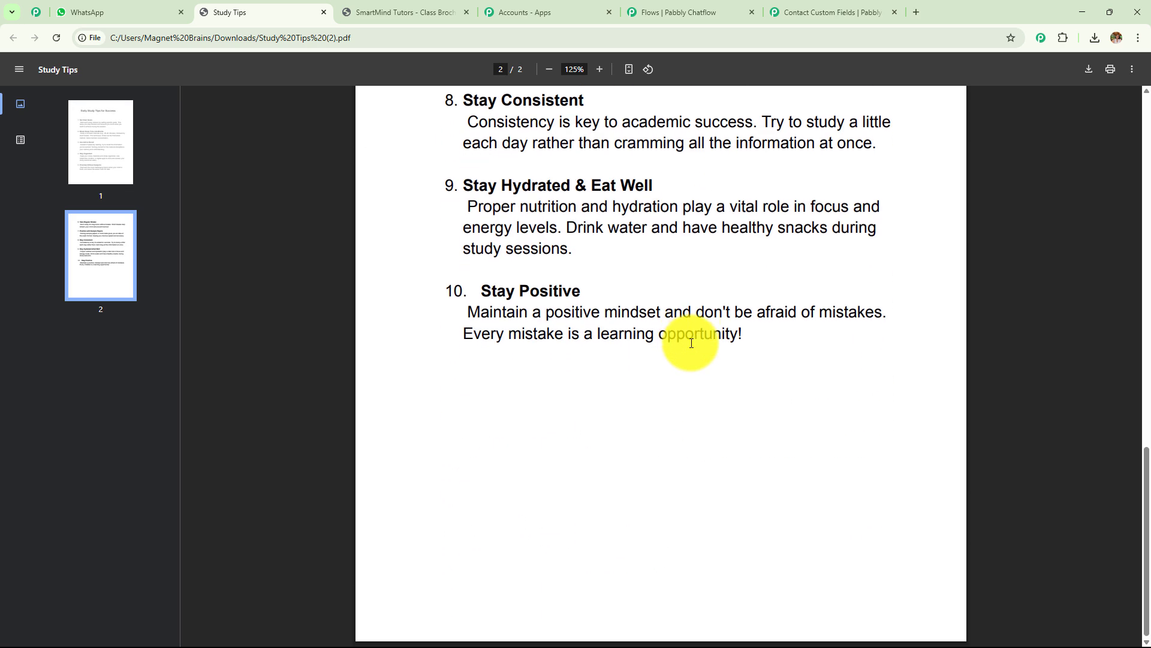
{"action": "scroll", "coordinate": [688, 341], "scroll_direction": "up", "scroll_amount": 4}
{"action": "left_click", "coordinate": [120, 7]}
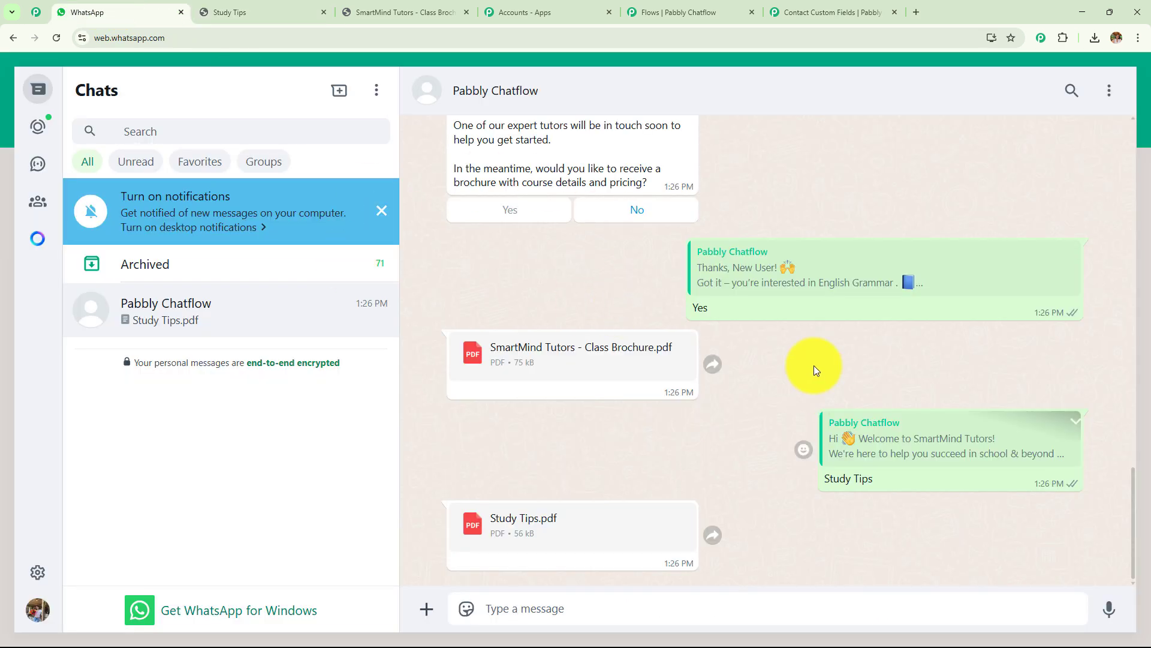
{"action": "scroll", "coordinate": [803, 375], "scroll_direction": "up", "scroll_amount": 10}
{"action": "scroll", "coordinate": [802, 373], "scroll_direction": "up", "scroll_amount": 5}
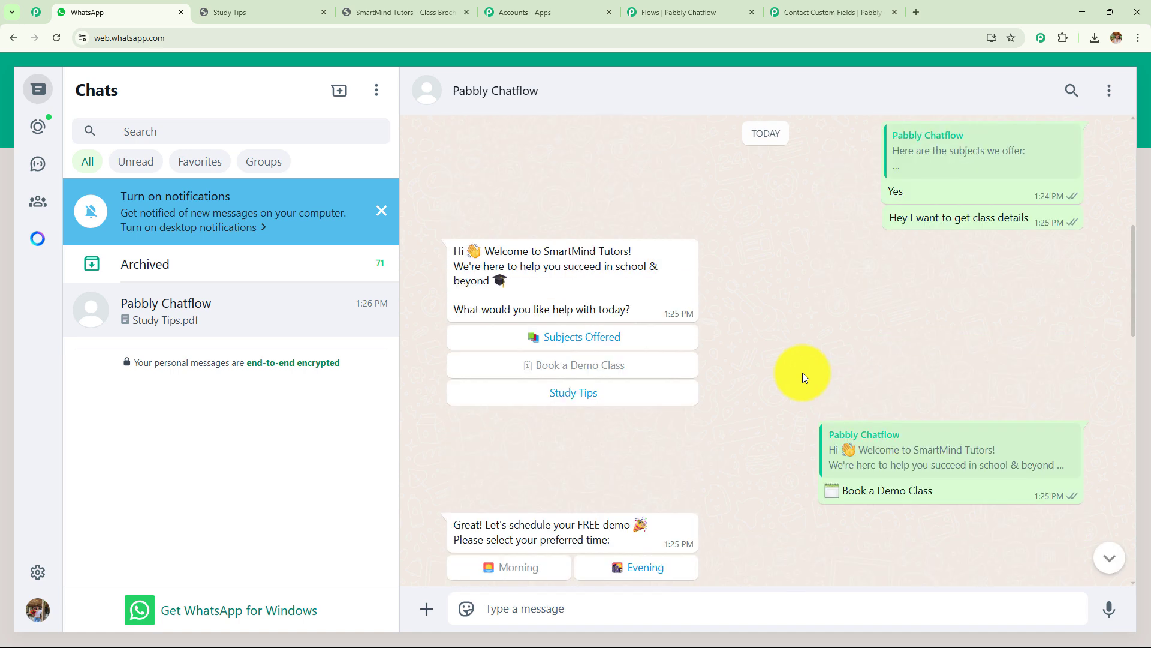
Step: Switch to the tutoring flow and pan across the later Question and Message steps and back to the welcome
{"action": "left_click", "coordinate": [678, 10]}
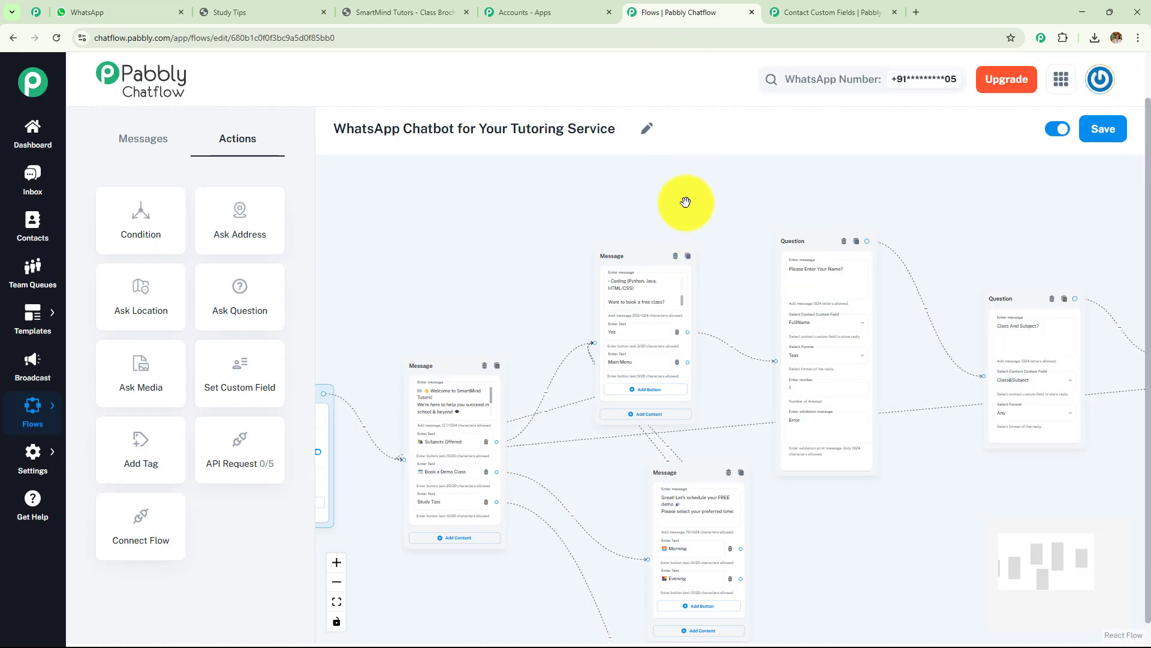
{"action": "scroll", "coordinate": [686, 198], "scroll_direction": "down", "scroll_amount": 3}
{"action": "scroll", "coordinate": [572, 243], "scroll_direction": "up", "scroll_amount": 3}
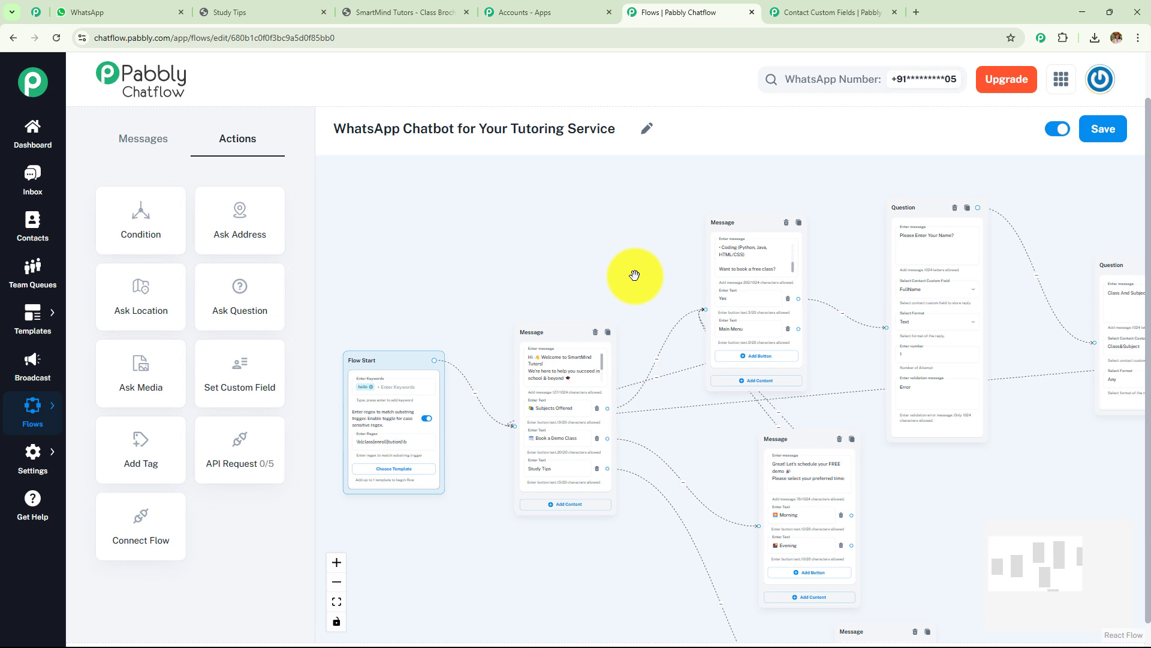
{"action": "left_click_drag", "start_coordinate": [635, 275], "coordinate": [463, 240]}
{"action": "left_click_drag", "start_coordinate": [951, 446], "coordinate": [664, 443]}
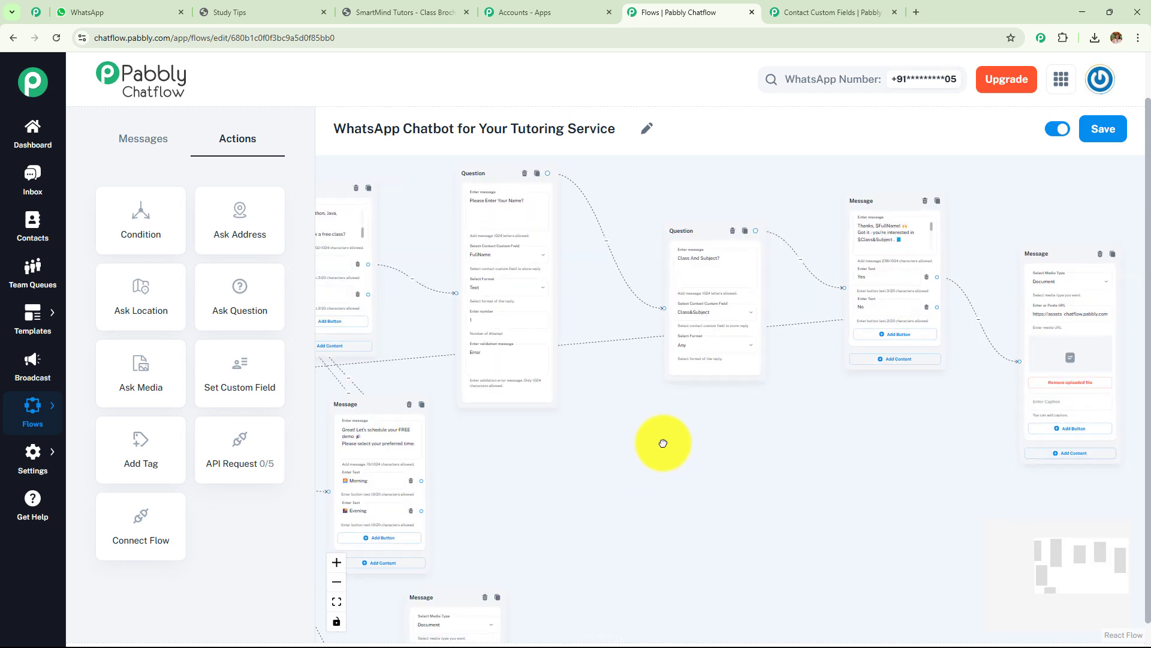
{"action": "left_click_drag", "start_coordinate": [855, 455], "coordinate": [676, 455]}
{"action": "left_click_drag", "start_coordinate": [500, 471], "coordinate": [942, 451]}
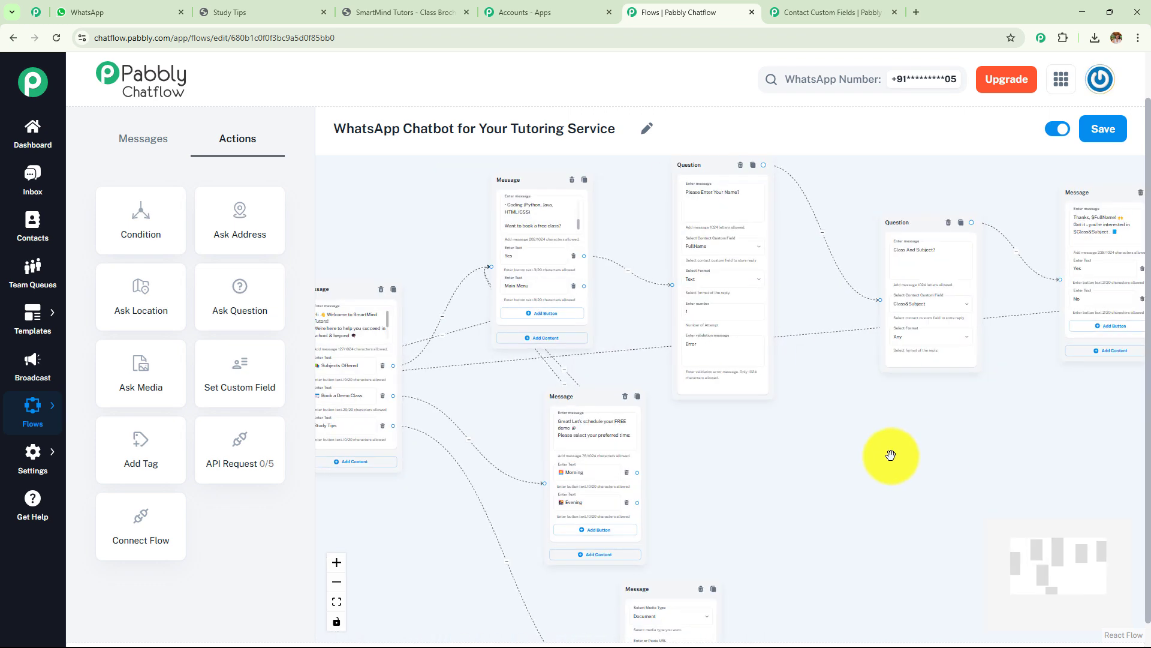
{"action": "left_click_drag", "start_coordinate": [737, 466], "coordinate": [972, 501]}
{"action": "scroll", "coordinate": [955, 486], "scroll_direction": "up", "scroll_amount": 3}
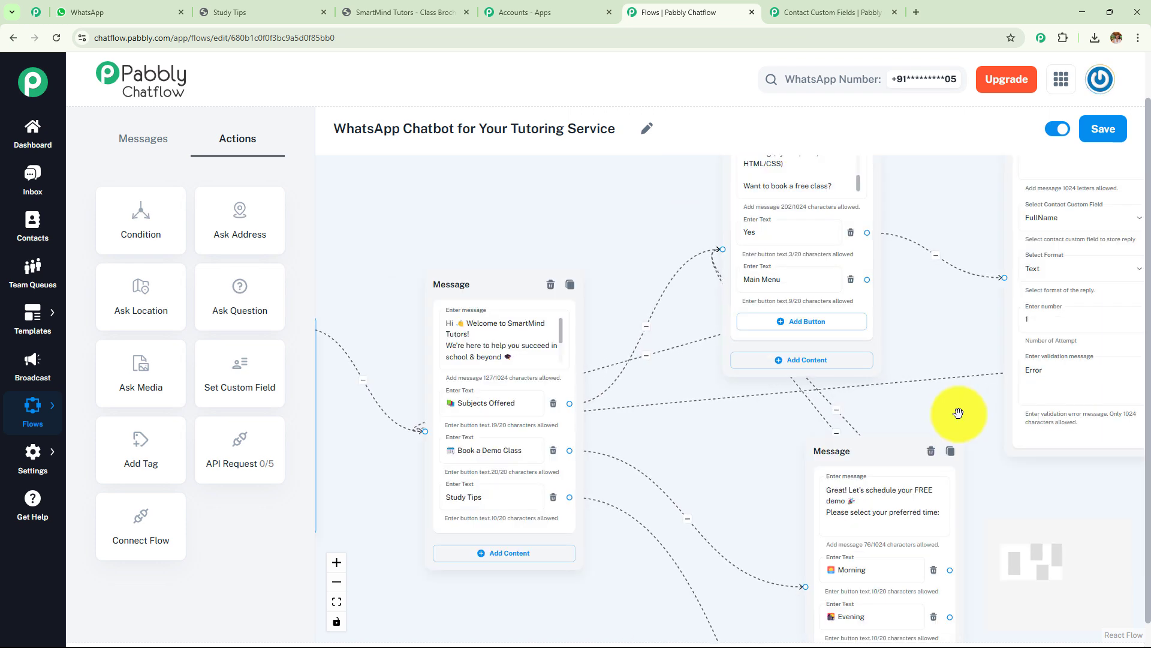
{"action": "left_click_drag", "start_coordinate": [958, 413], "coordinate": [756, 496]}
Step: Inspect the Class And Subject? question, then pan back to Flow Start and its regex settings
{"action": "left_click_drag", "start_coordinate": [995, 366], "coordinate": [753, 416]}
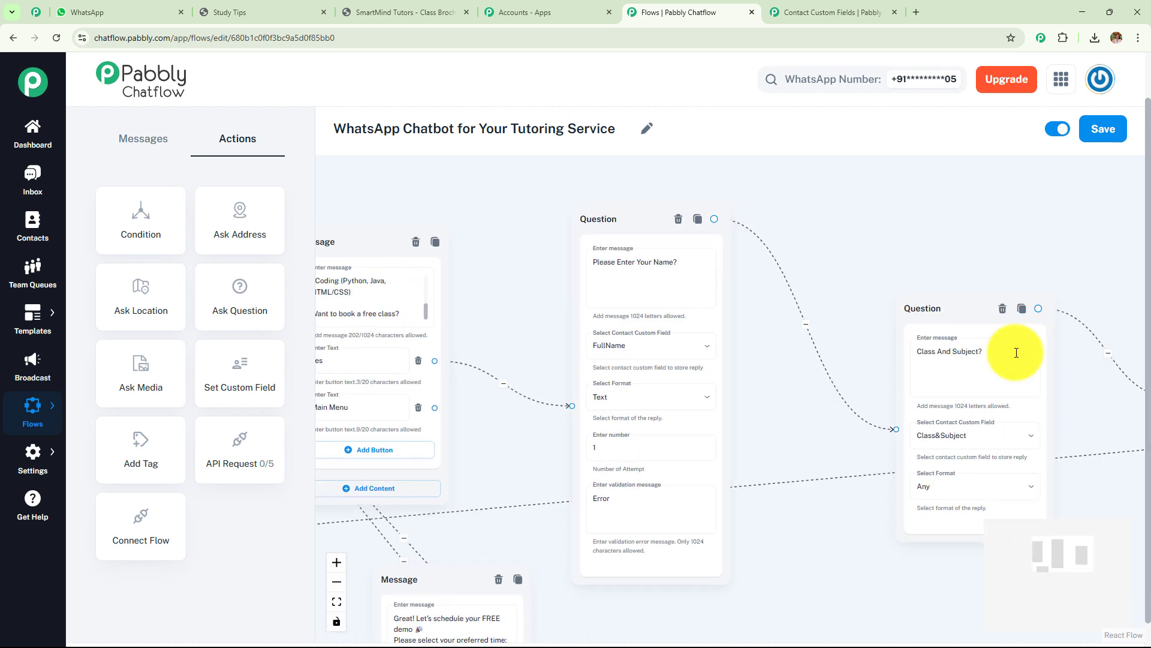
{"action": "left_click_drag", "start_coordinate": [1109, 287], "coordinate": [758, 242]}
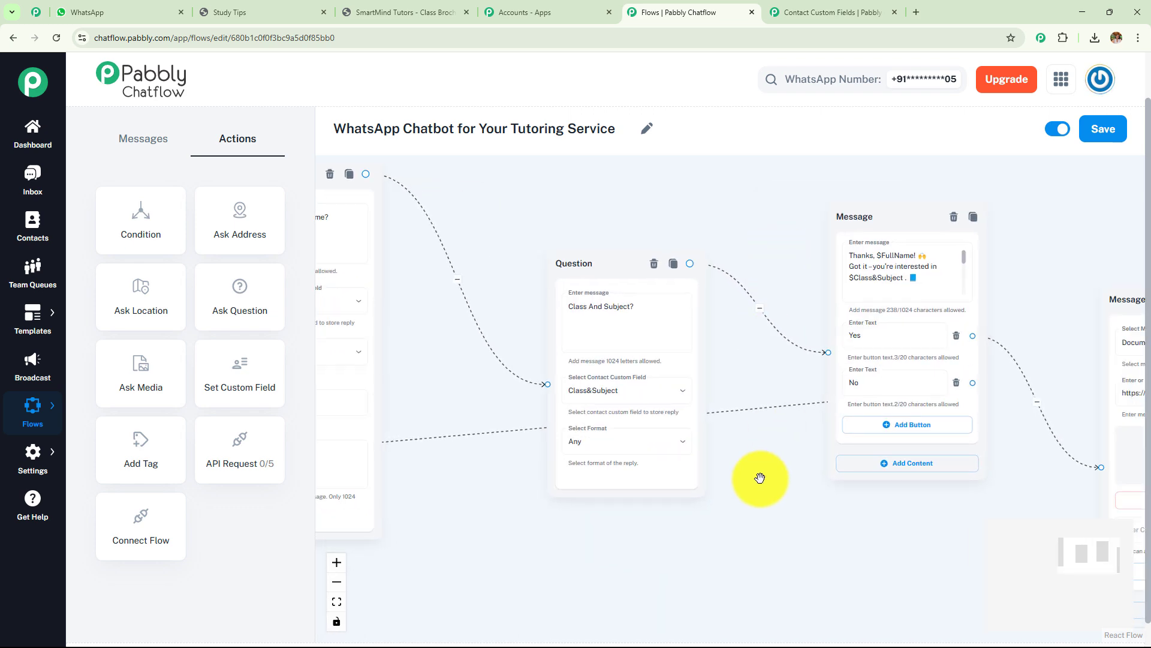
{"action": "left_click_drag", "start_coordinate": [866, 489], "coordinate": [1131, 416]}
{"action": "left_click_drag", "start_coordinate": [754, 527], "coordinate": [1126, 483]}
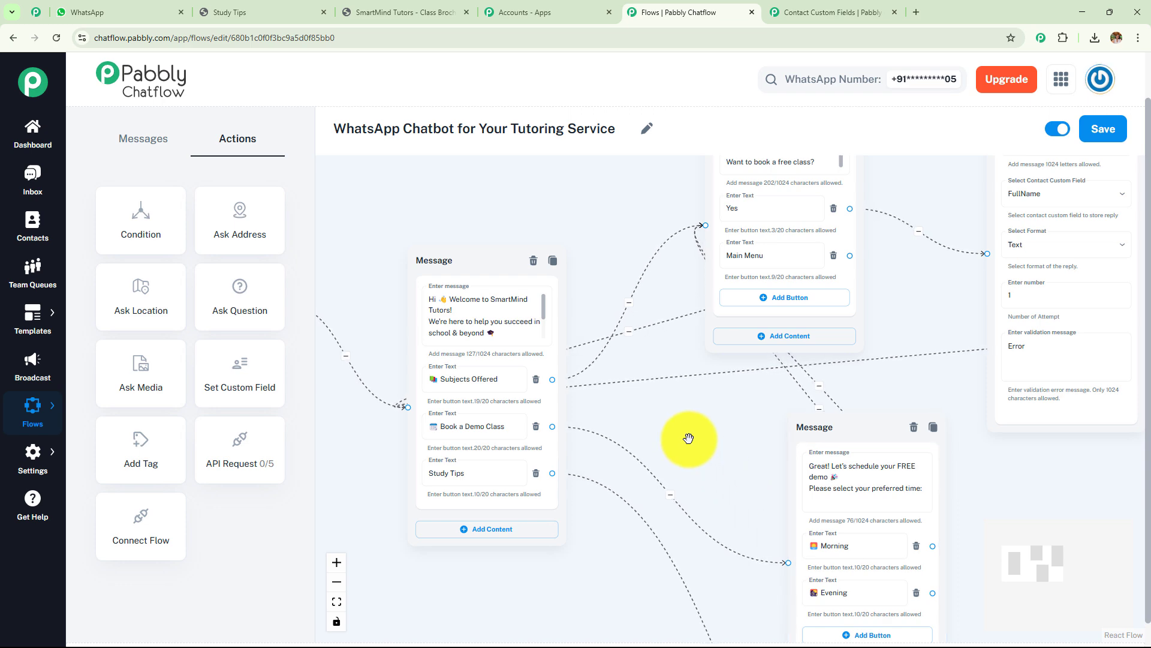
{"action": "left_click_drag", "start_coordinate": [688, 438], "coordinate": [989, 419]}
{"action": "scroll", "coordinate": [903, 548], "scroll_direction": "up", "scroll_amount": 3}
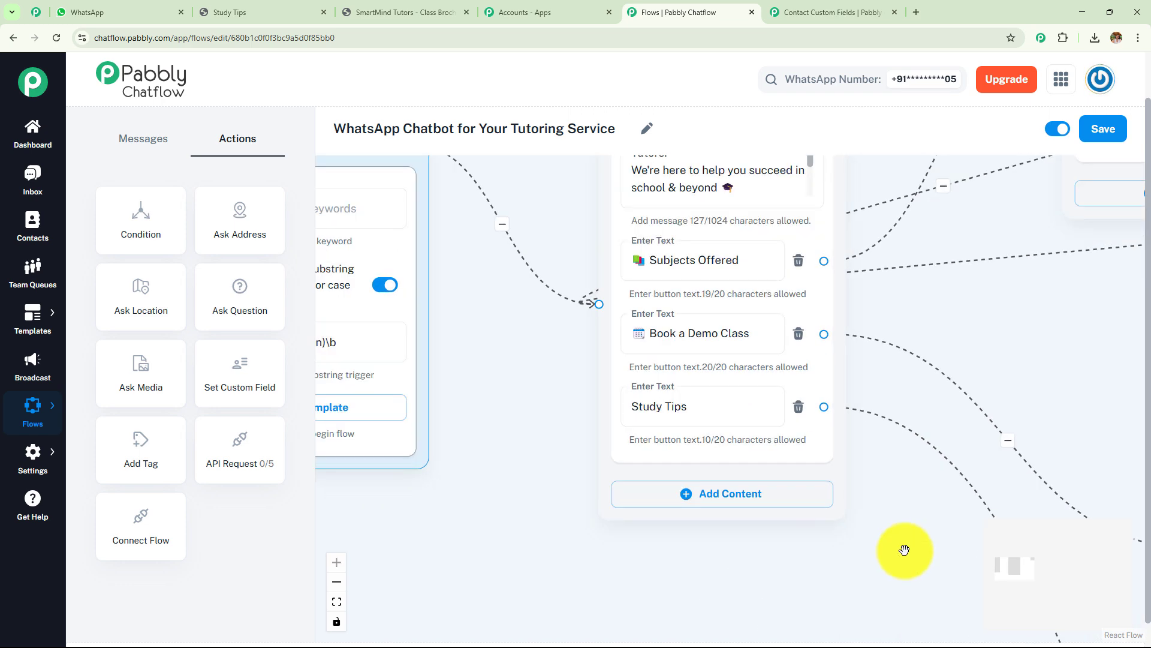
{"action": "left_click_drag", "start_coordinate": [896, 534], "coordinate": [961, 617]}
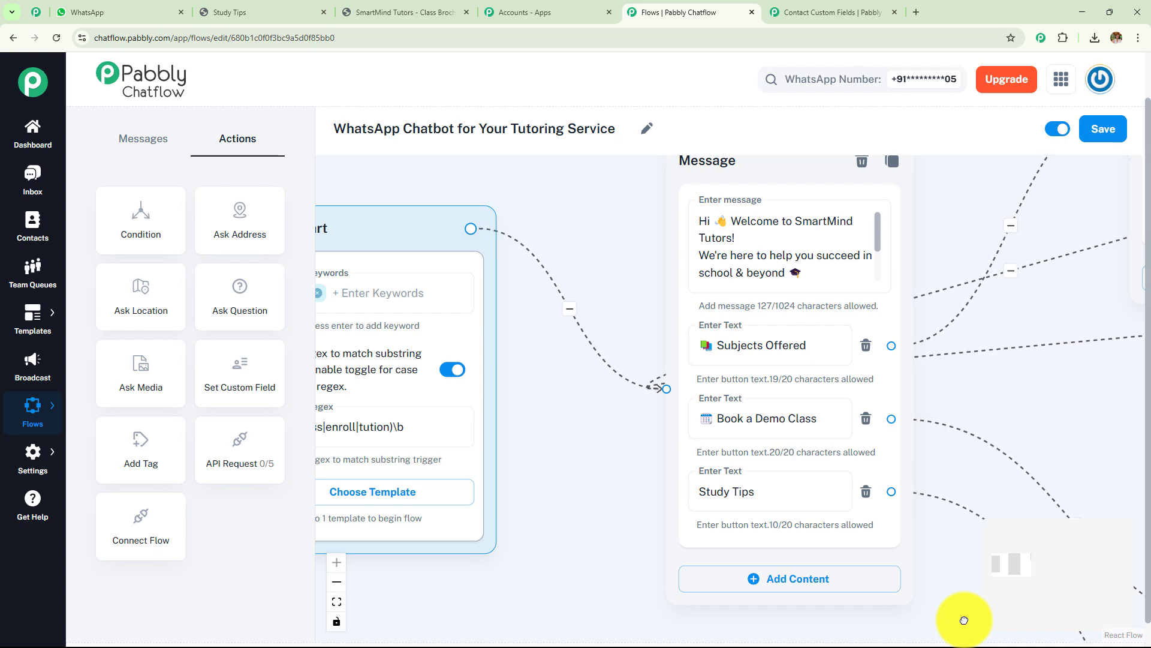